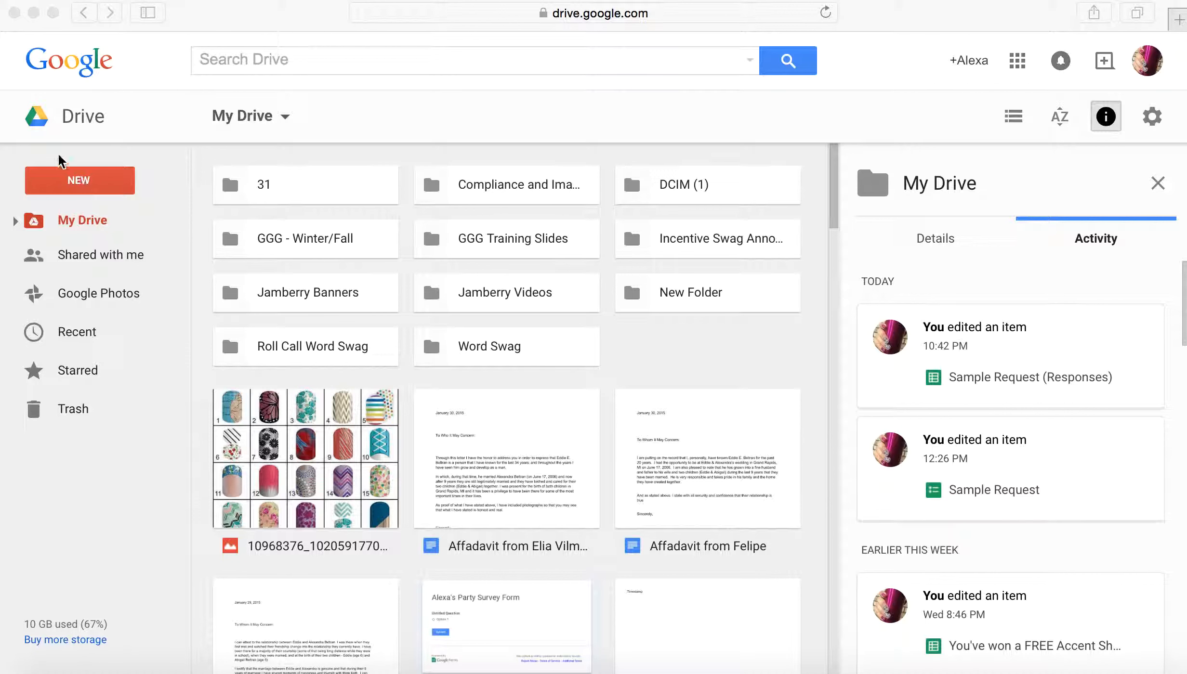
Create a new blank Google Form from Drive
left_click(75, 186)
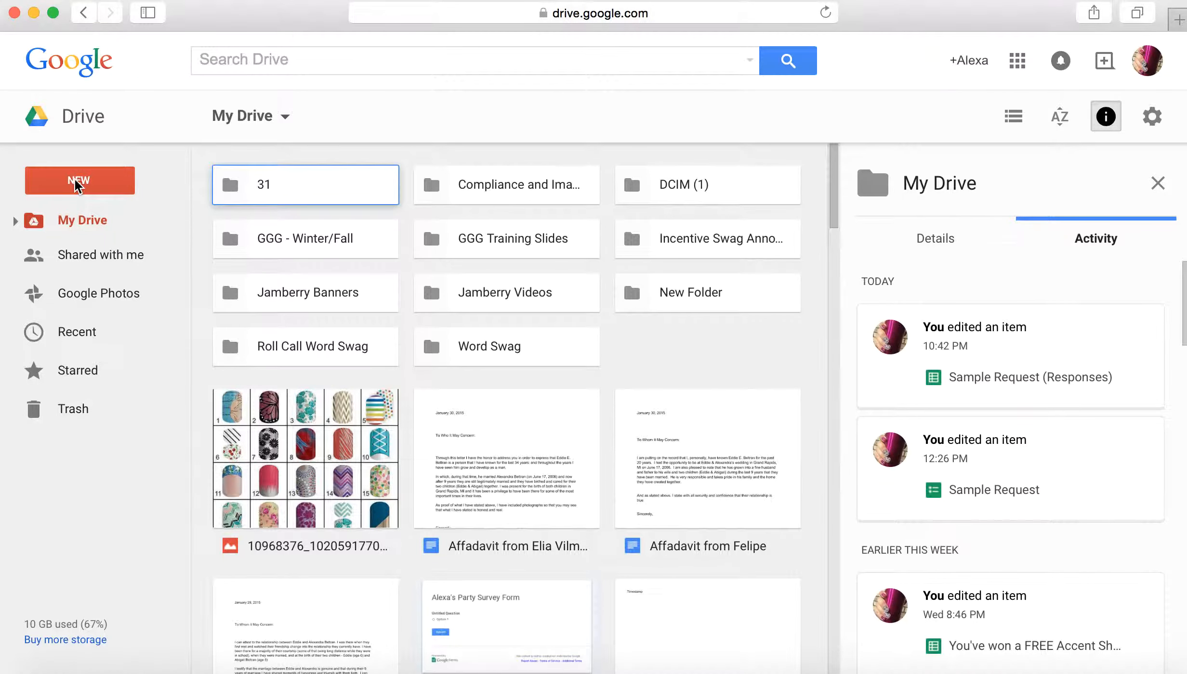
left_click(97, 181)
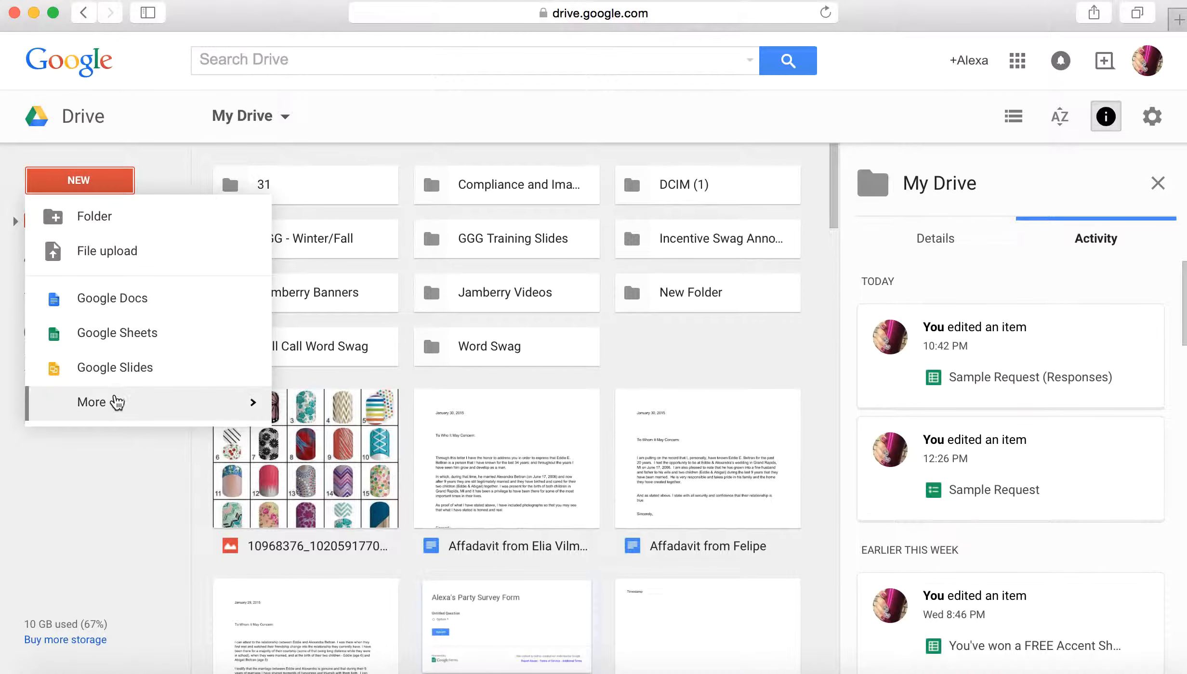
mouse_move(117, 402)
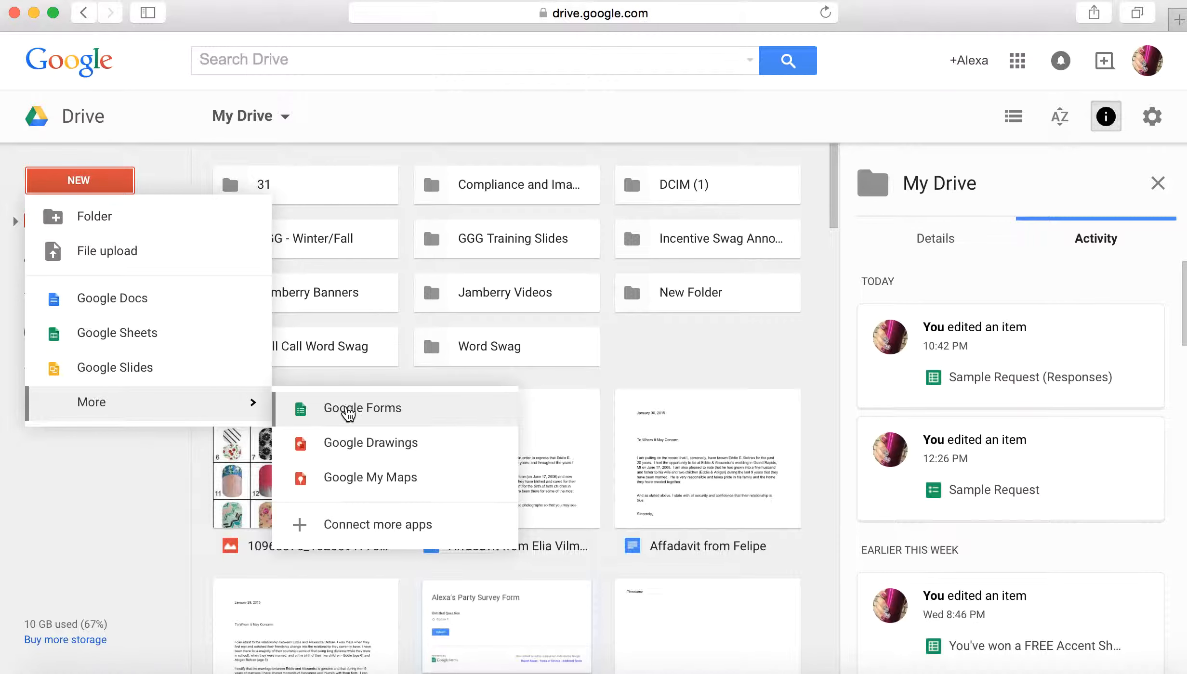
left_click(341, 411)
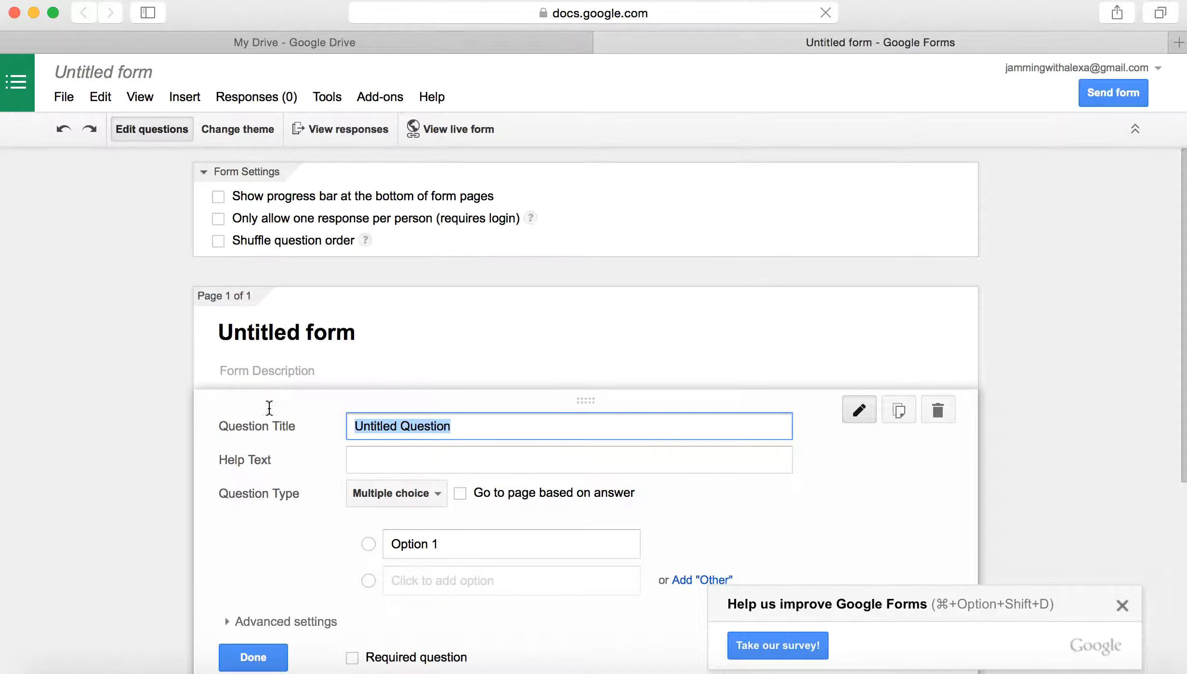
Title the form with the owner's first name in the possessive, followed by "Jamberry Nails Sample Request"
scroll(173, 324, "down", 3)
left_click(330, 230)
left_click_drag(374, 232, 208, 230)
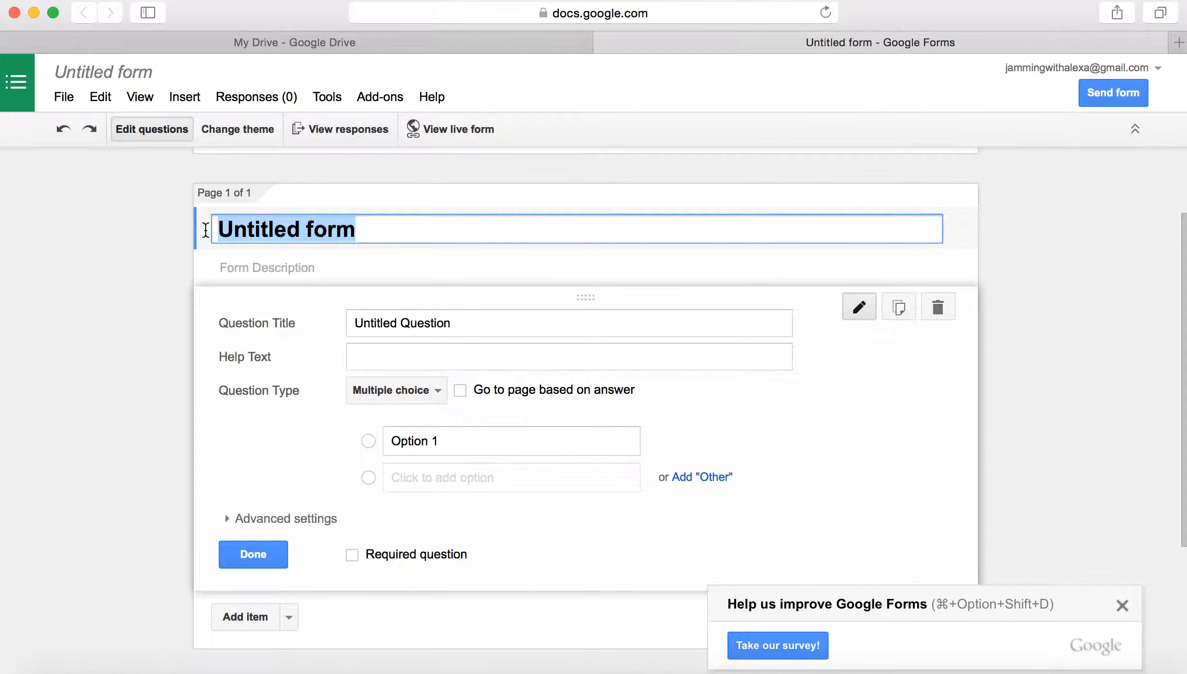
type("Alex")
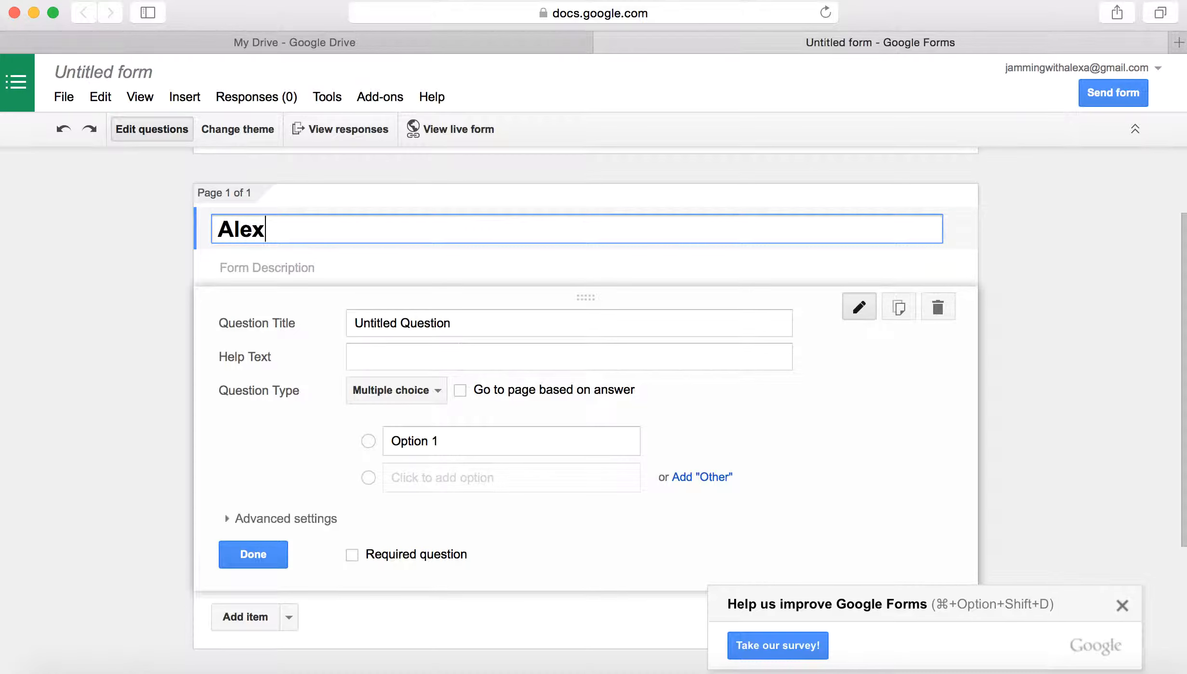
type("a's Jamberry ")
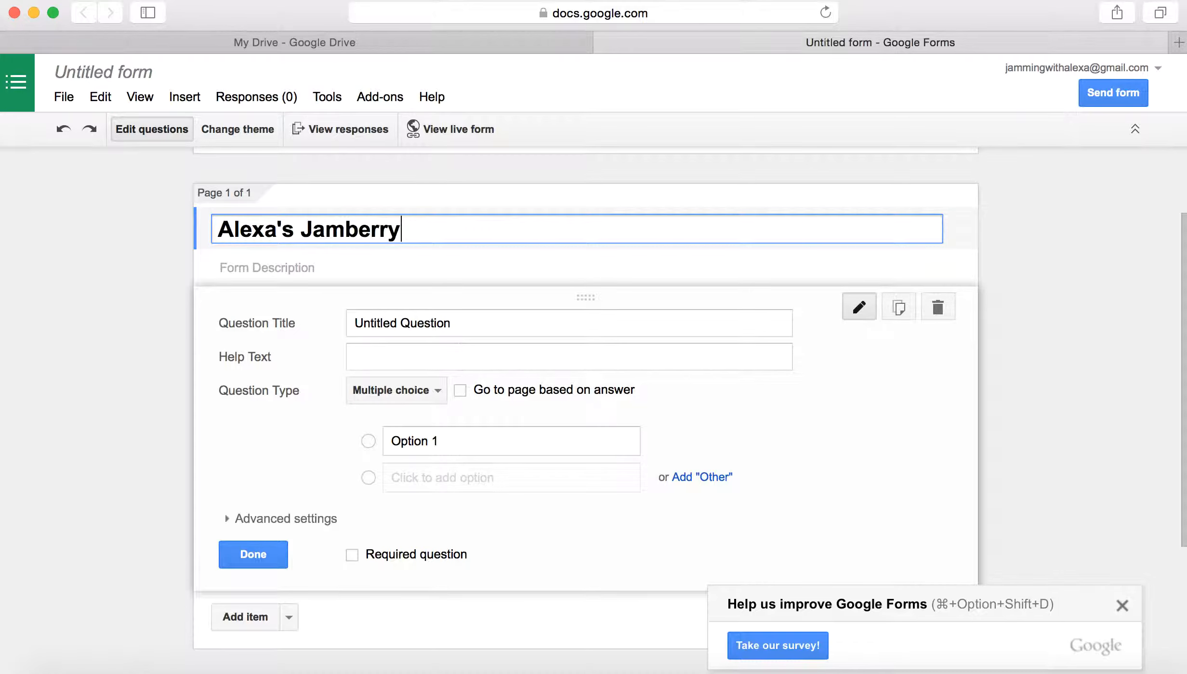
type("Nai")
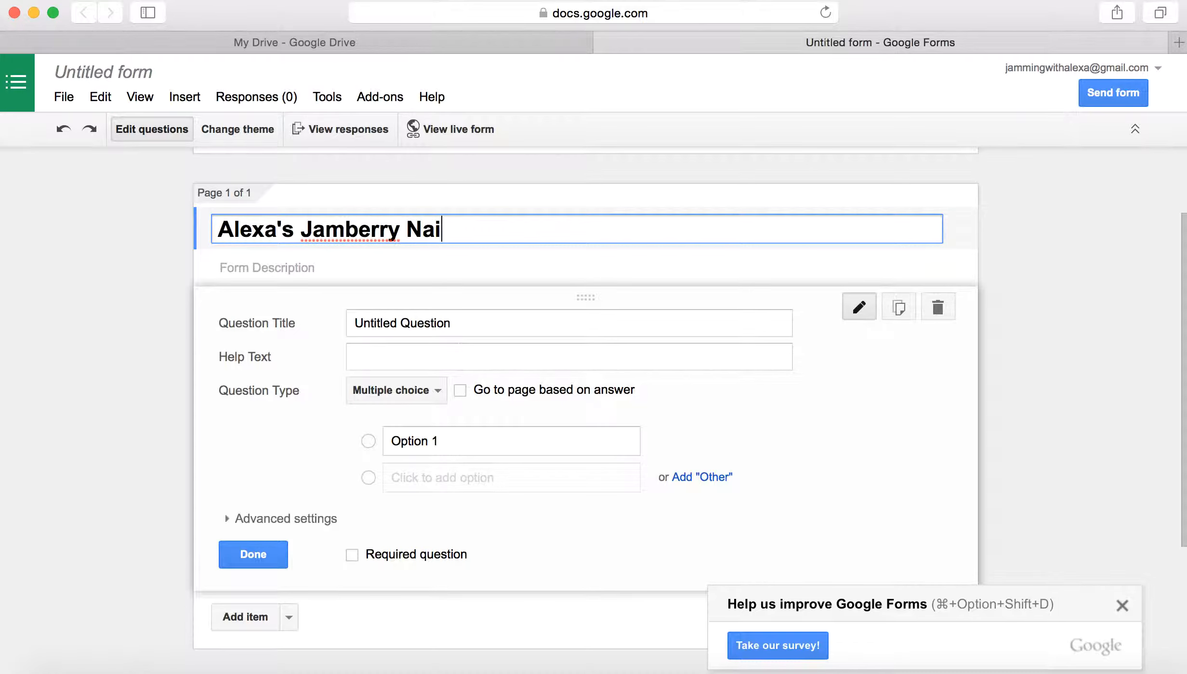
type("ls Sample Request")
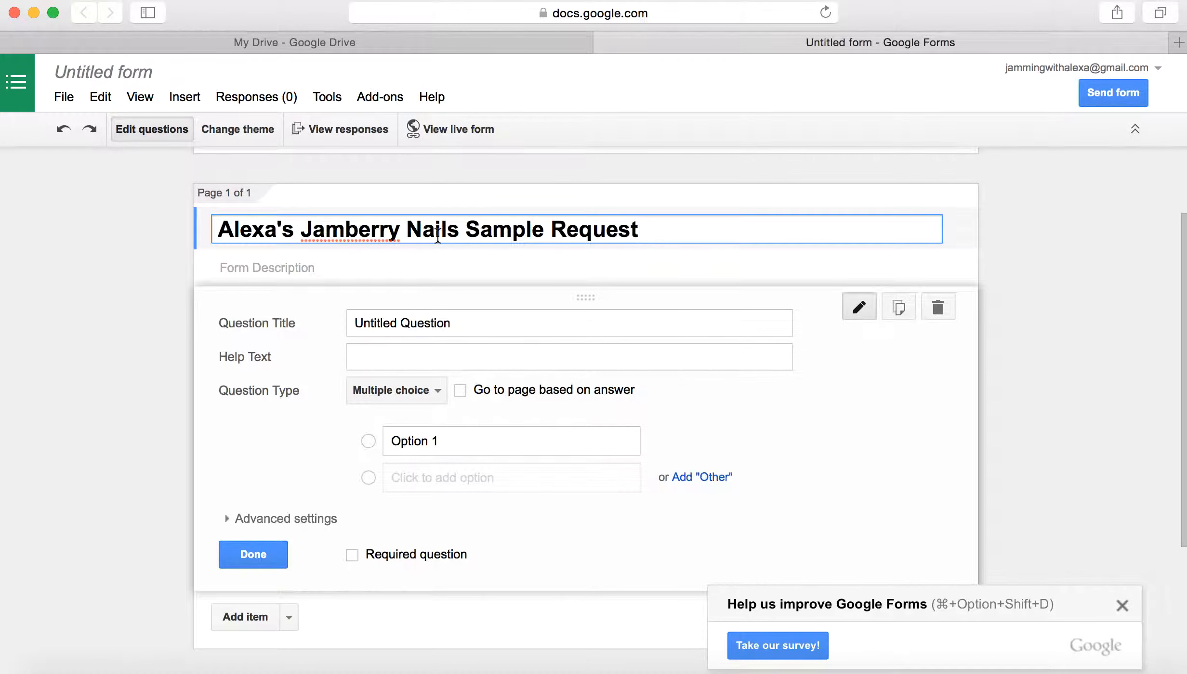
Make the untitled first question a required text question titled "First Name"
left_click(468, 329)
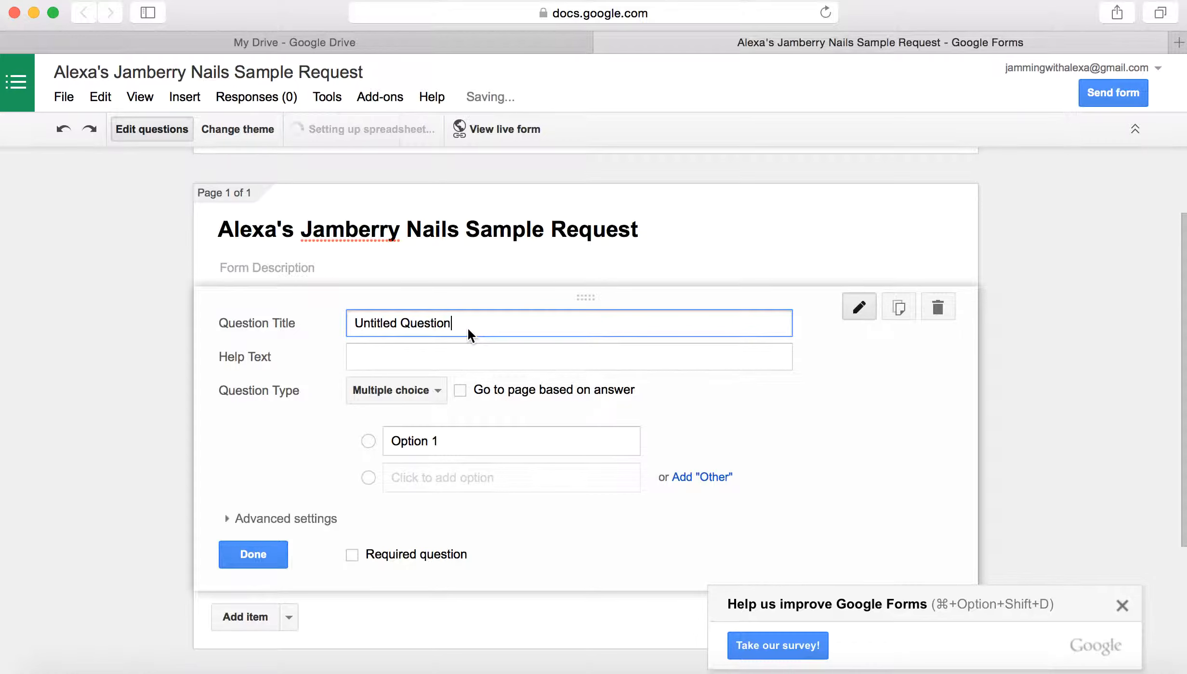
key("BackSpace")
key("BackSpace")
key("BackSpace")
key("BackSpace")
key("BackSpace")
key("BackSpace")
key("BackSpace")
key("BackSpace")
key("BackSpace")
key("BackSpace")
key("BackSpace")
key("BackSpace")
key("BackSpace")
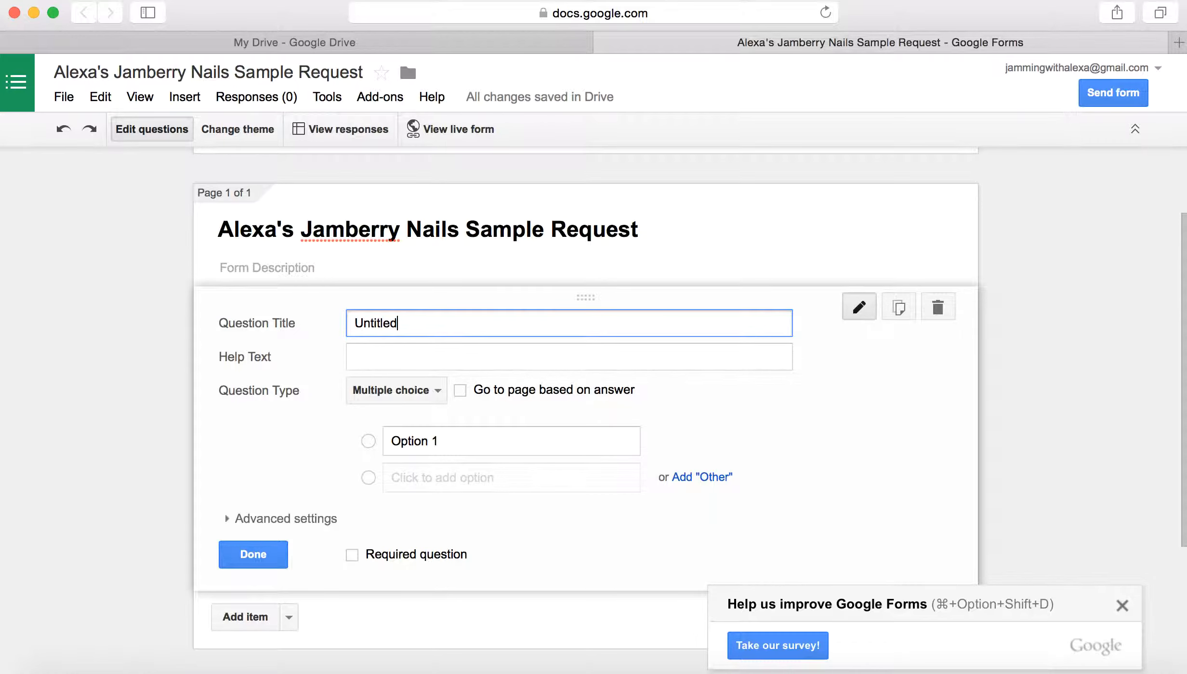
key("BackSpace")
type("First Name")
left_click(384, 391)
left_click(388, 343)
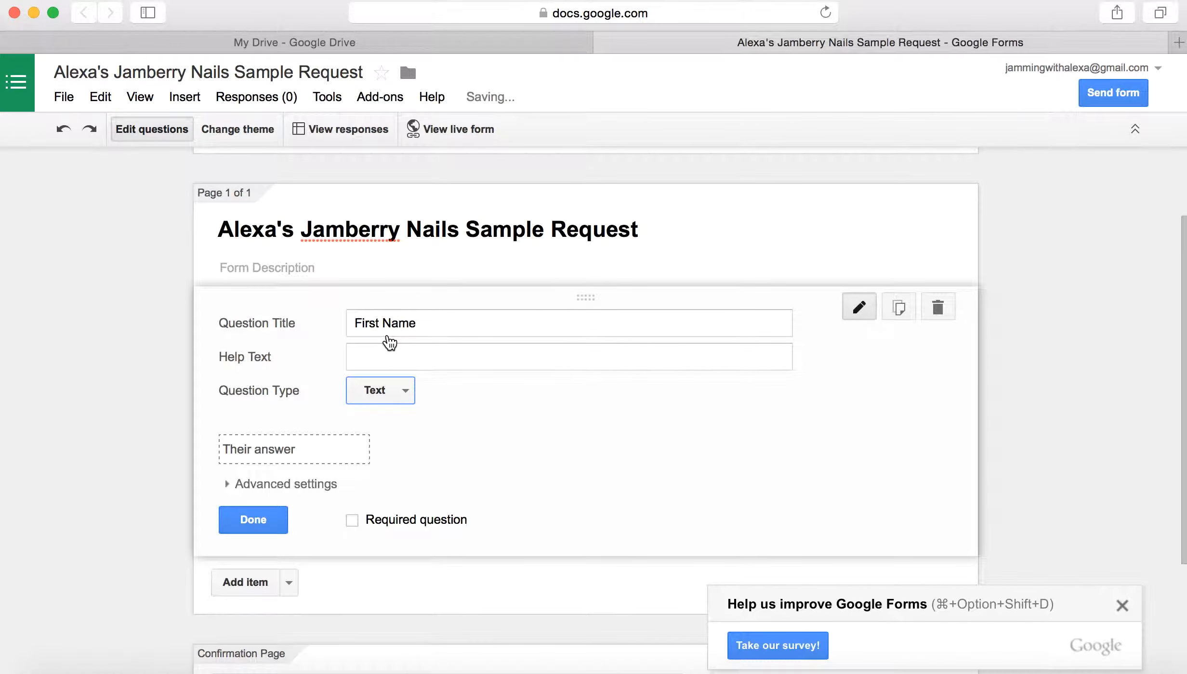
left_click(352, 520)
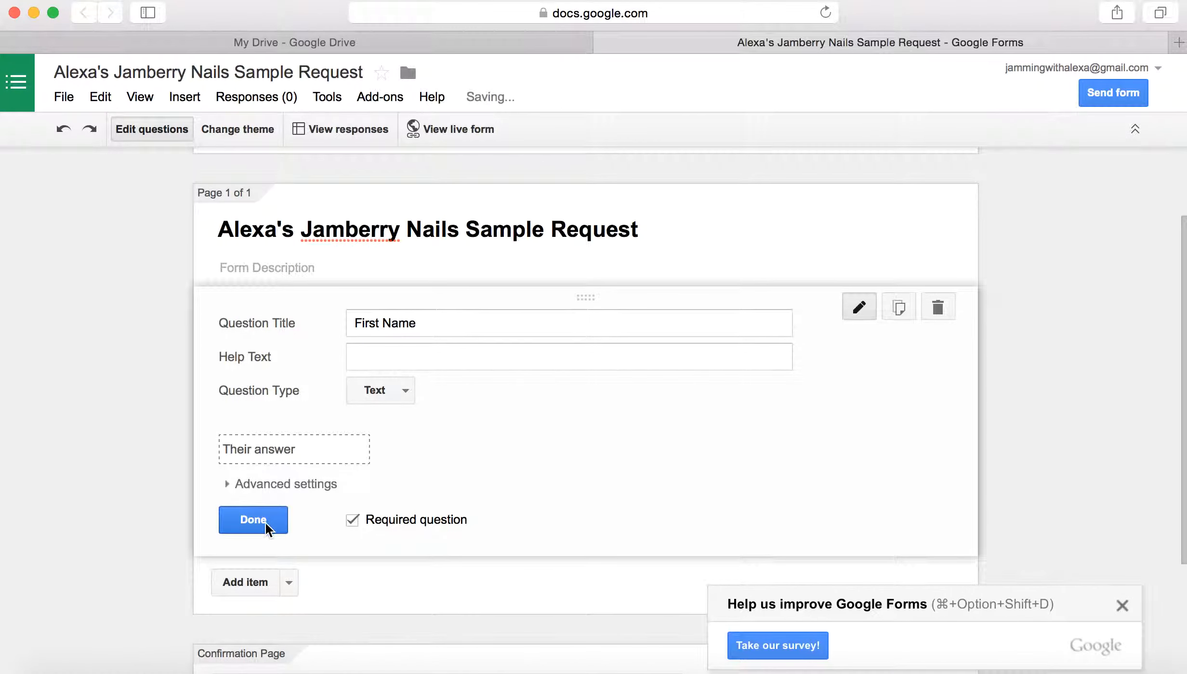
Add a required text question titled "Last Name" below the First Name question
left_click(246, 583)
type("S")
key("BackSpace")
type("Last Name")
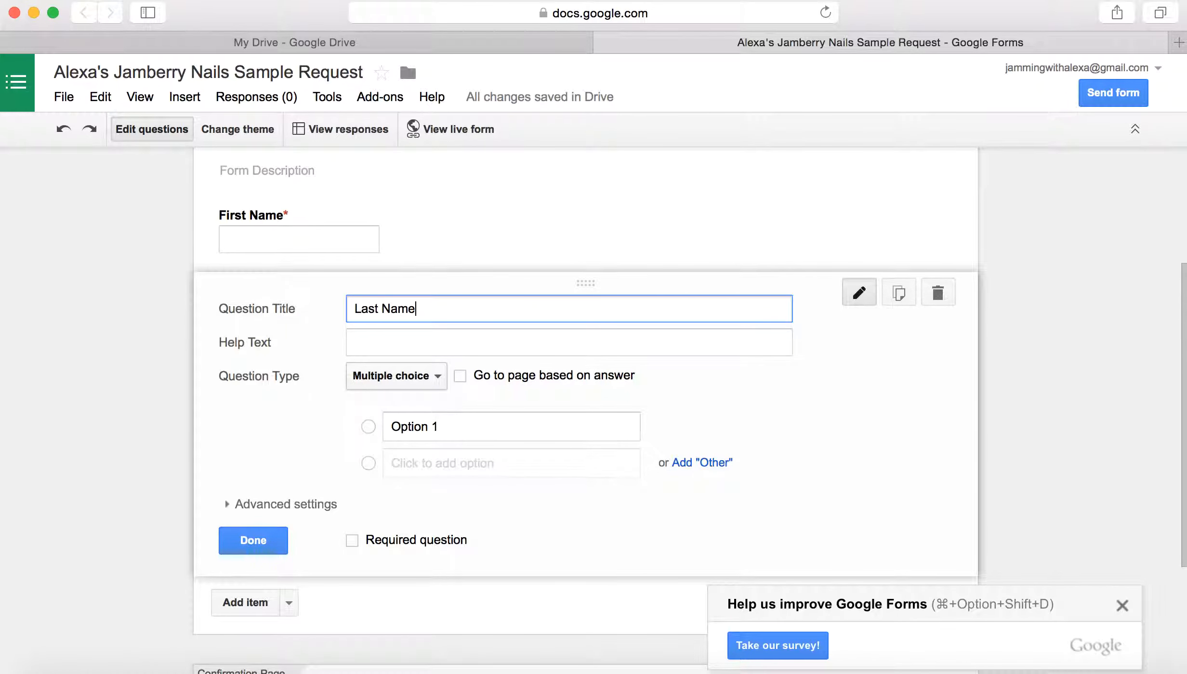
left_click(396, 377)
left_click(400, 332)
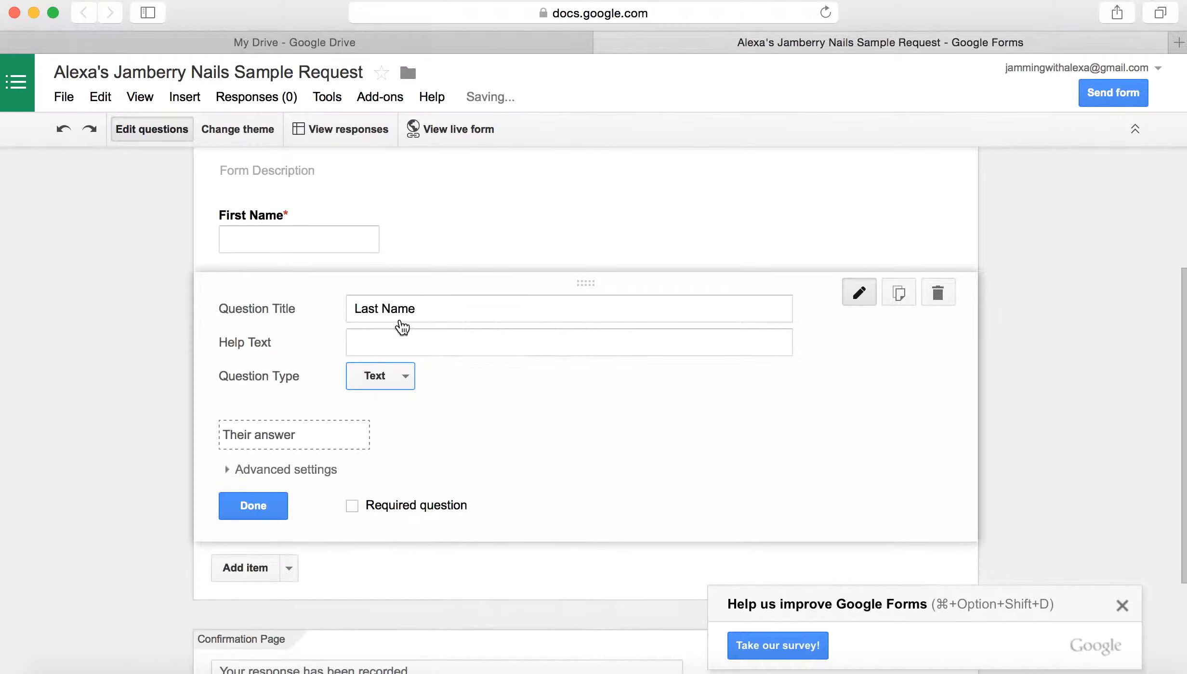
left_click(352, 506)
Add a required text question titled "Street Address" after the Last Name question
left_click(262, 564)
type("Street Address")
left_click(390, 314)
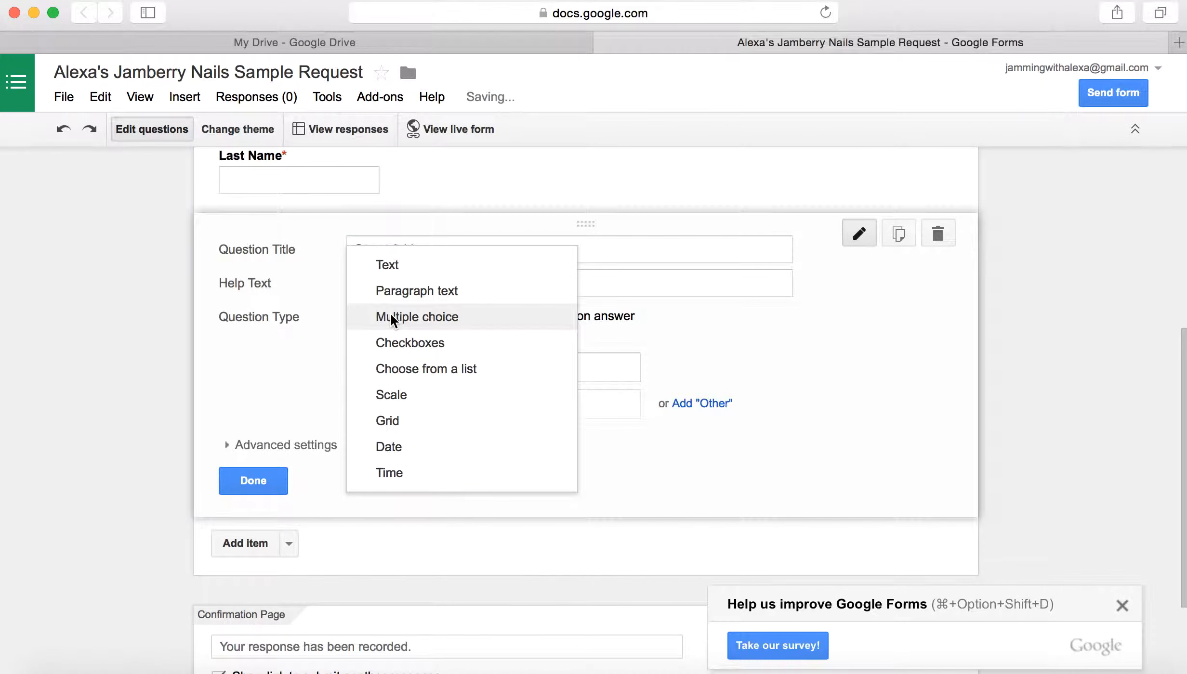
left_click(389, 262)
left_click(352, 448)
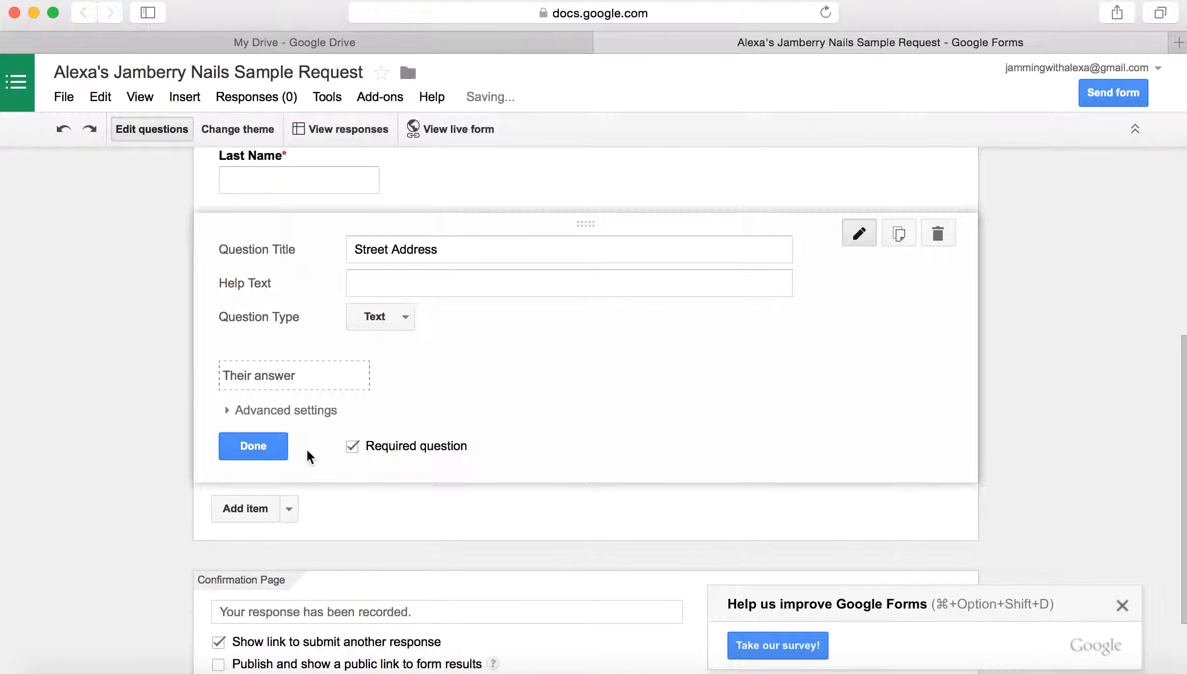
Add a required text question titled "City" after the Street Address question
left_click(263, 517)
type("City")
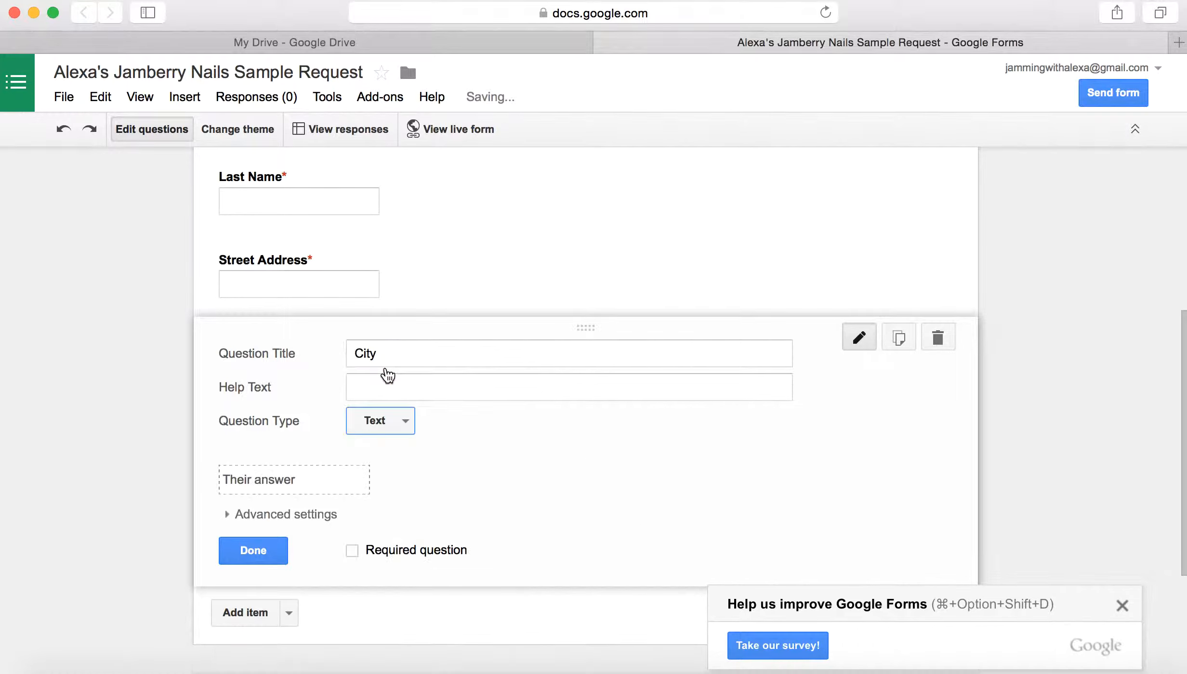
left_click(352, 552)
Add a required text question titled "State" after the City question
left_click(251, 619)
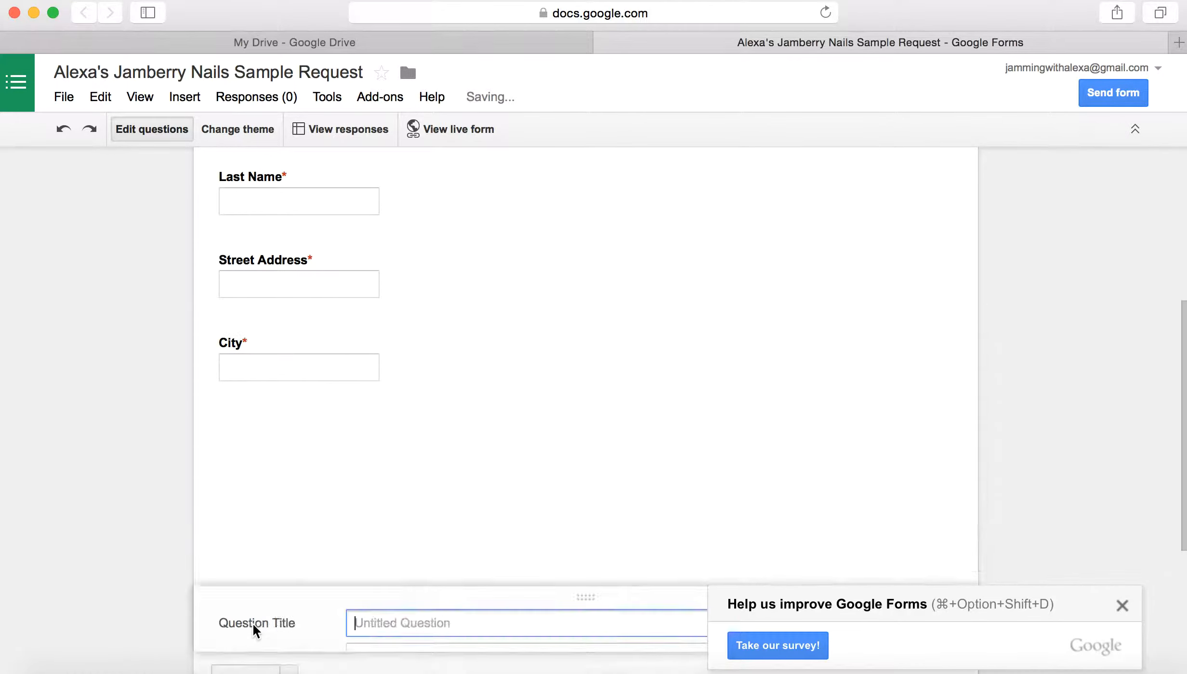
type("State")
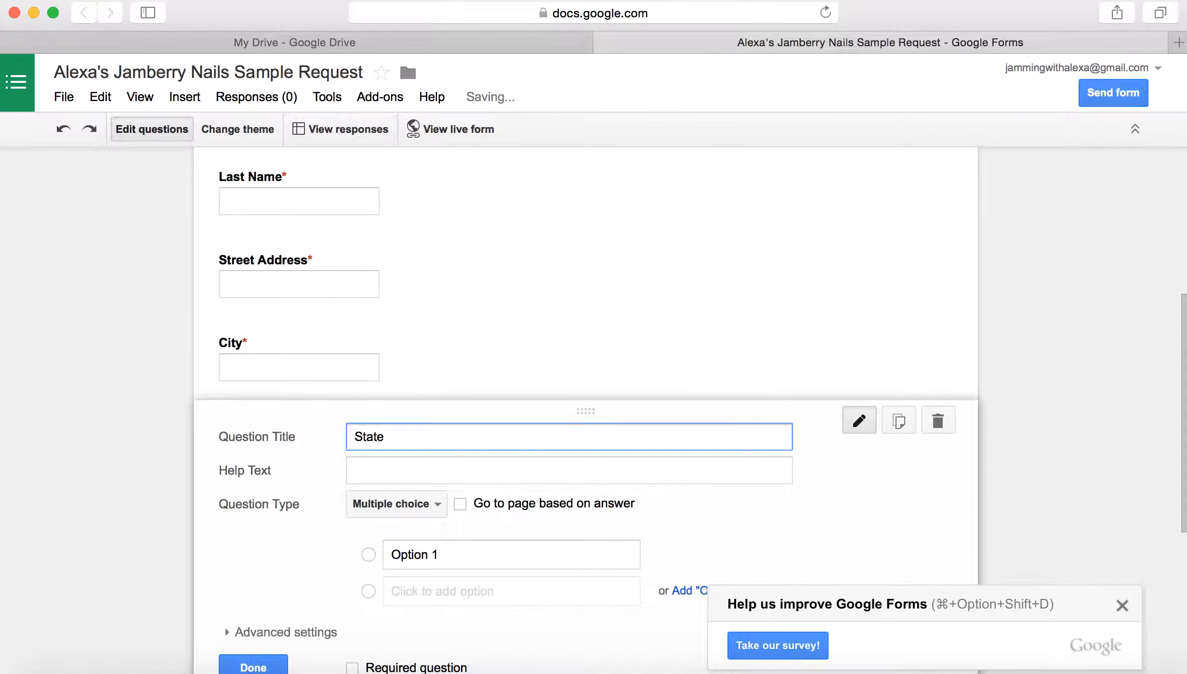
scroll(392, 450, "down", 4)
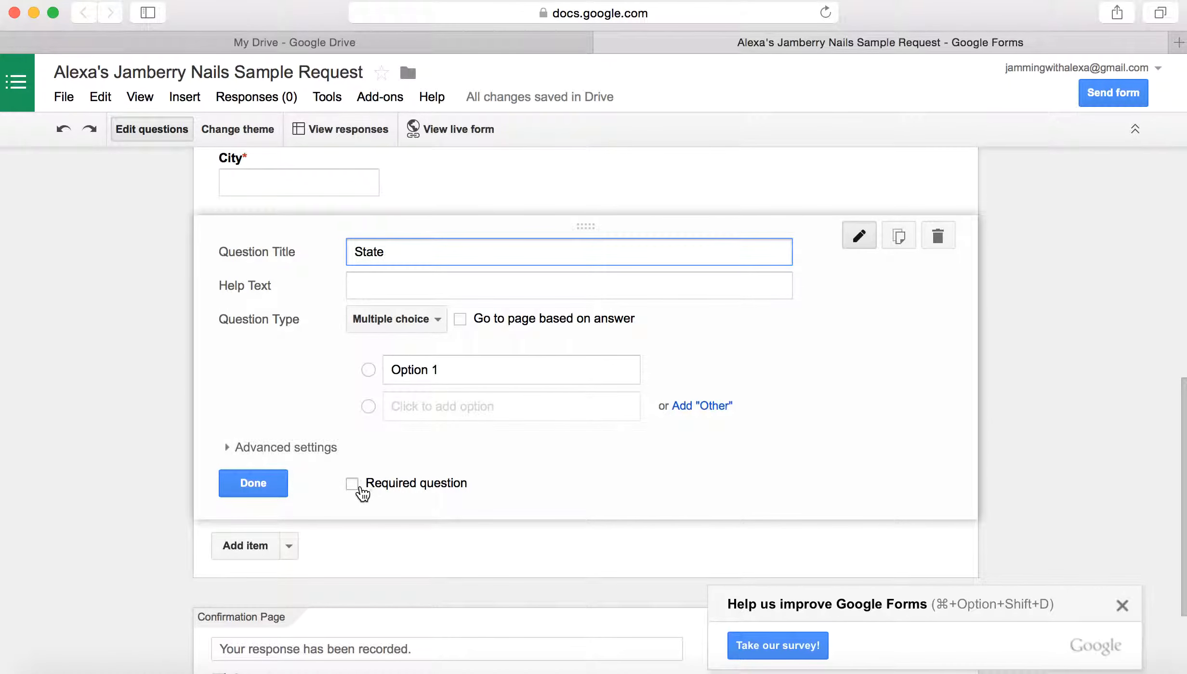
left_click(392, 332)
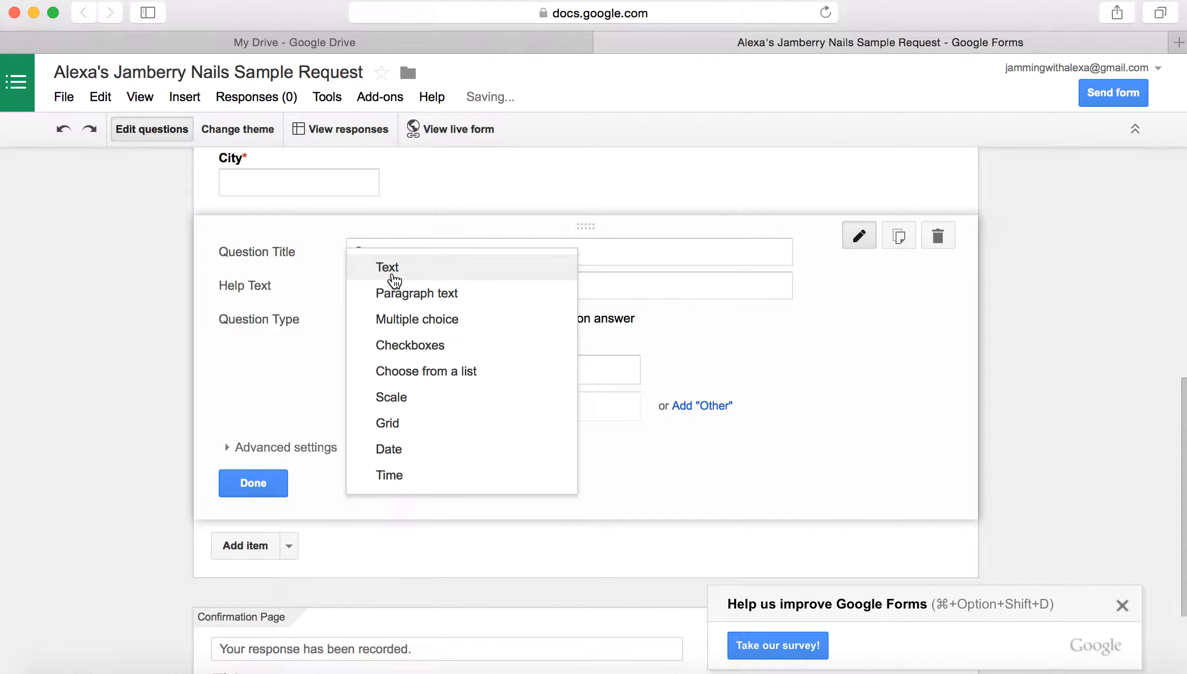
left_click(394, 269)
left_click(352, 449)
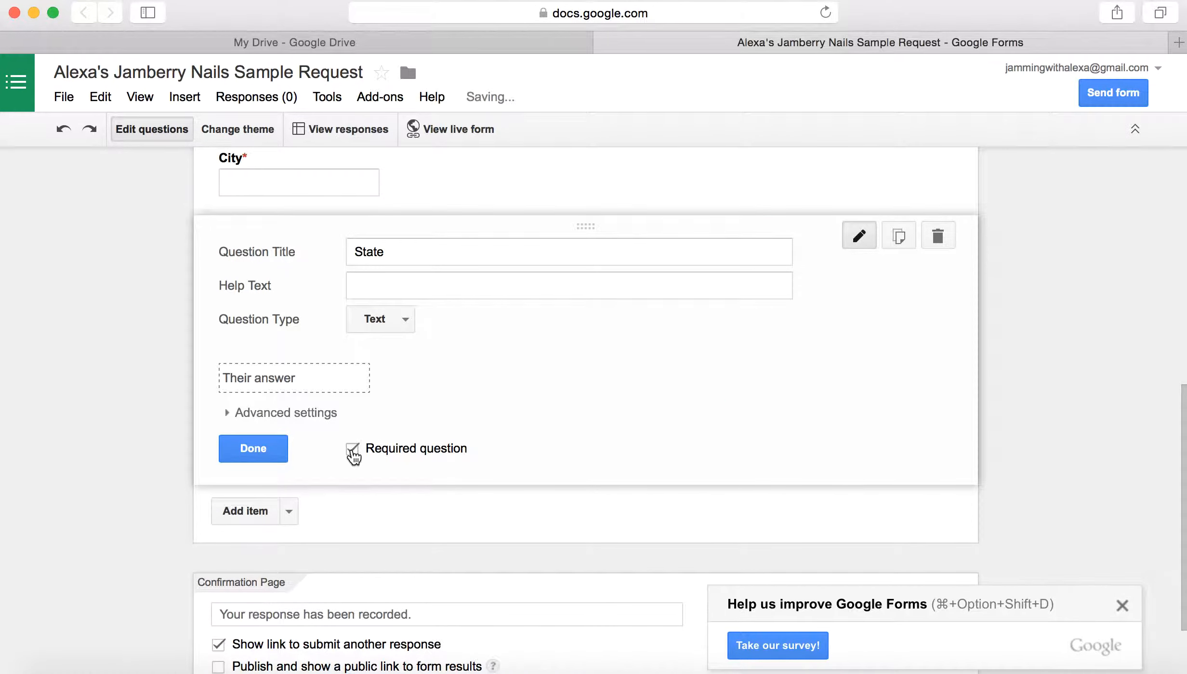
Add a required text question titled "Zip Code" after the State question
left_click(261, 523)
type("Zip Code")
left_click(398, 422)
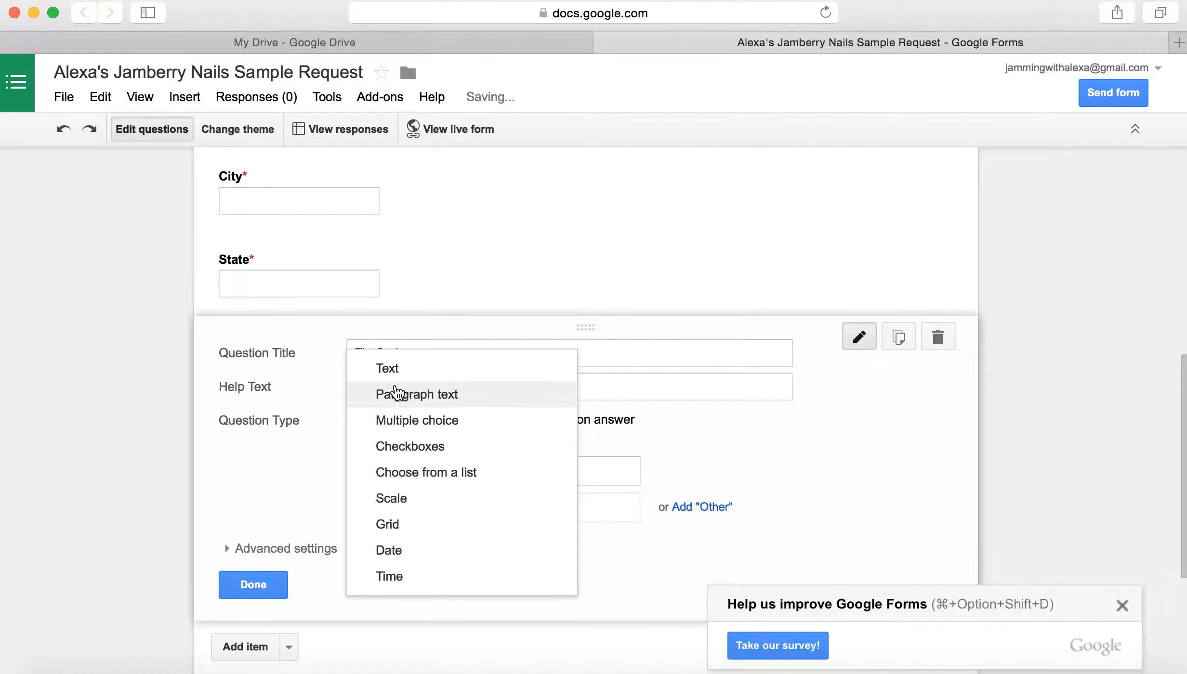
left_click(391, 370)
left_click(353, 551)
Add a required text question titled "Phone Number" after the Zip Code question
scroll(320, 534, "down", 3)
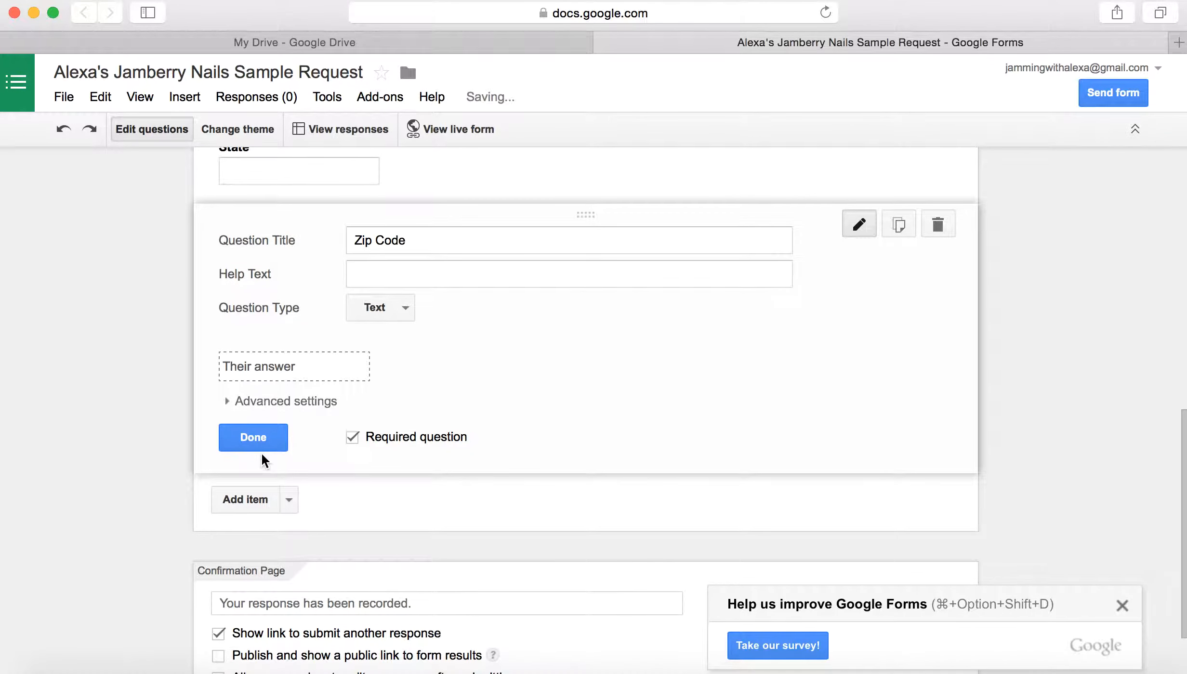
left_click(261, 499)
type("p")
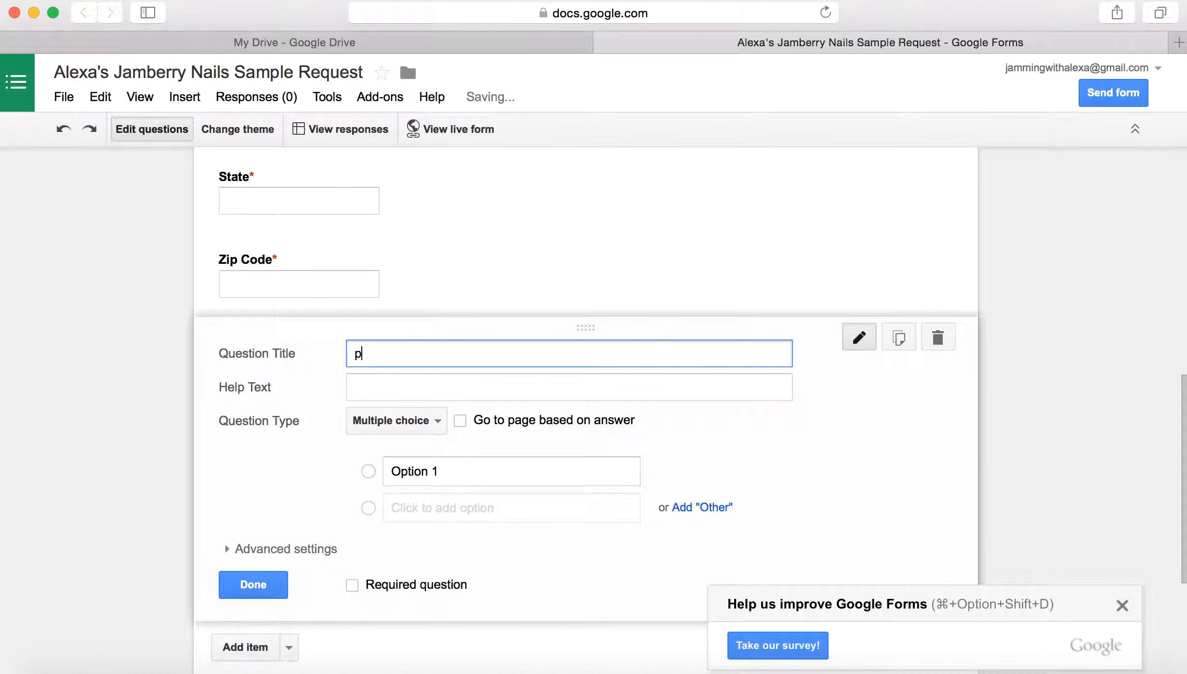
key("BackSpace")
type("Phone Number")
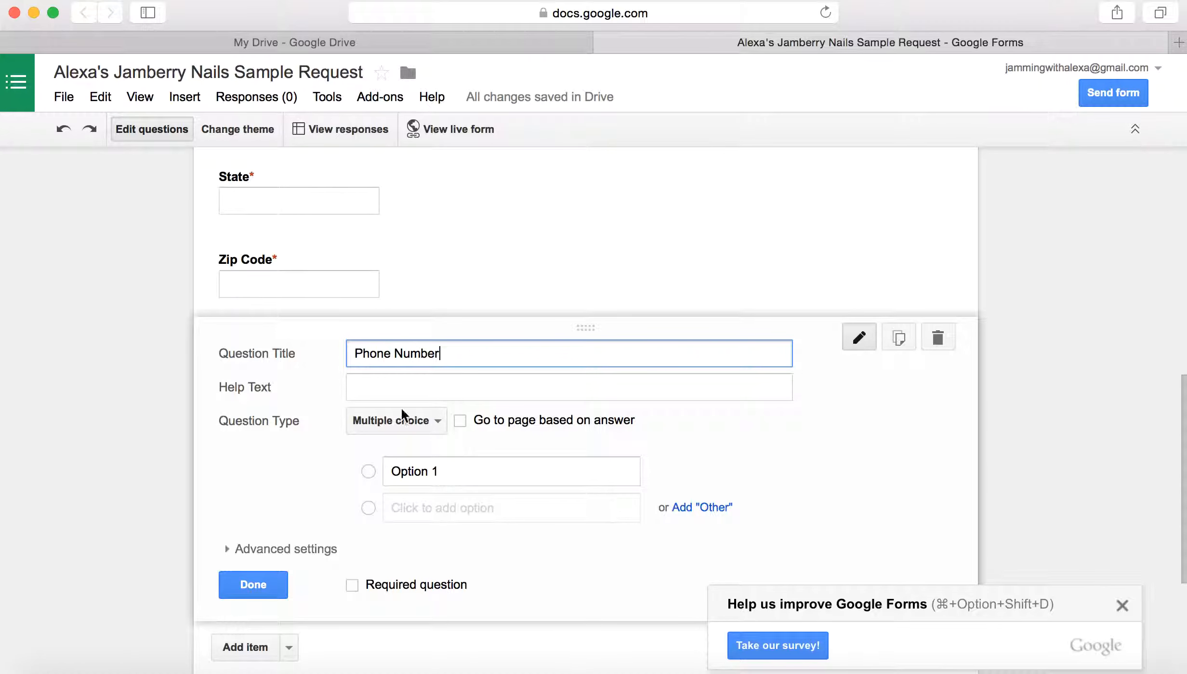
left_click(402, 412)
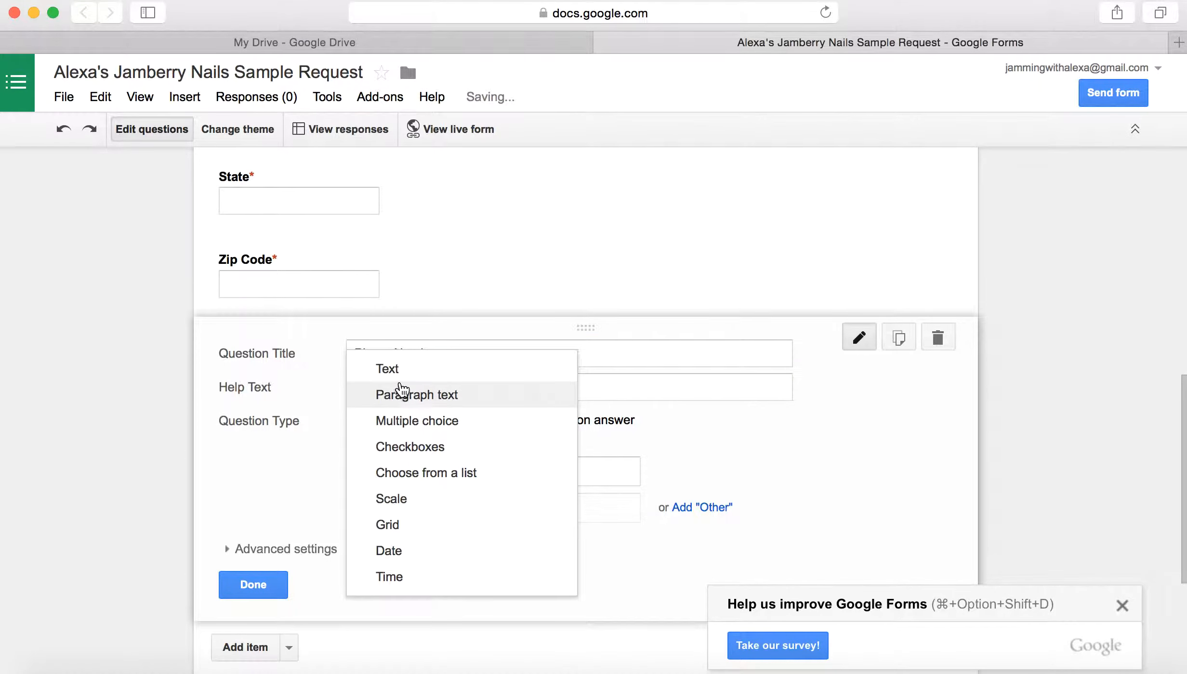
left_click(394, 371)
left_click(352, 551)
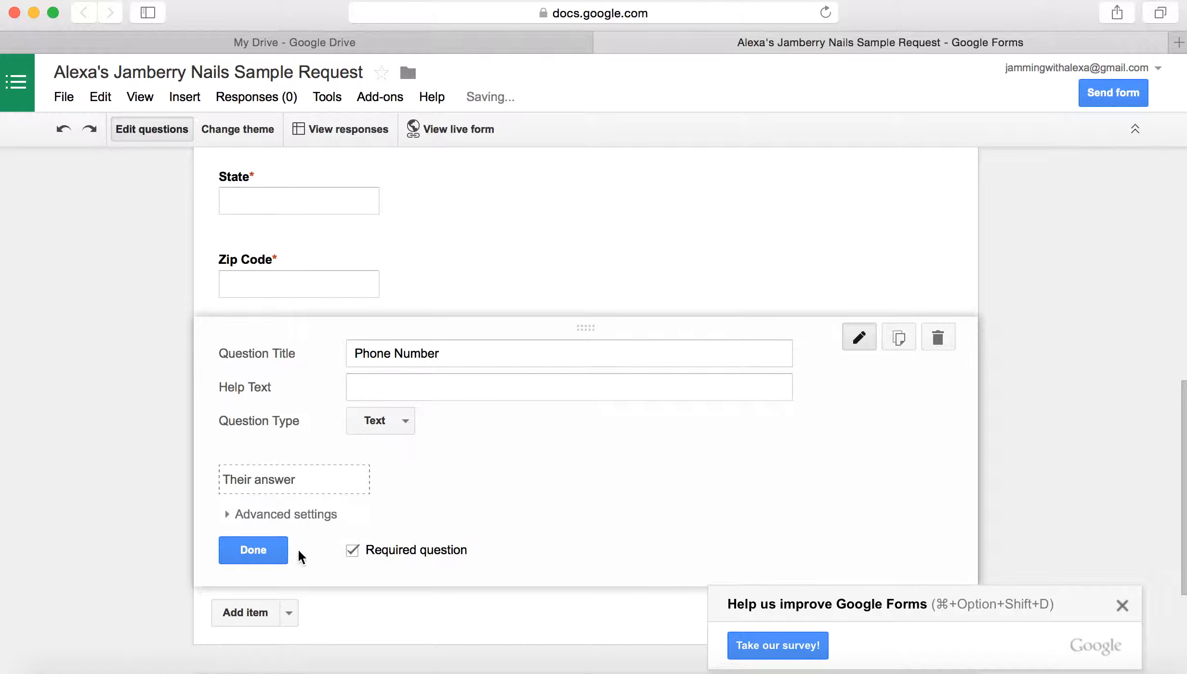
Add a multiple choice question titled "What method would you prefer I follow up with?" after the Phone Number question
left_click(265, 615)
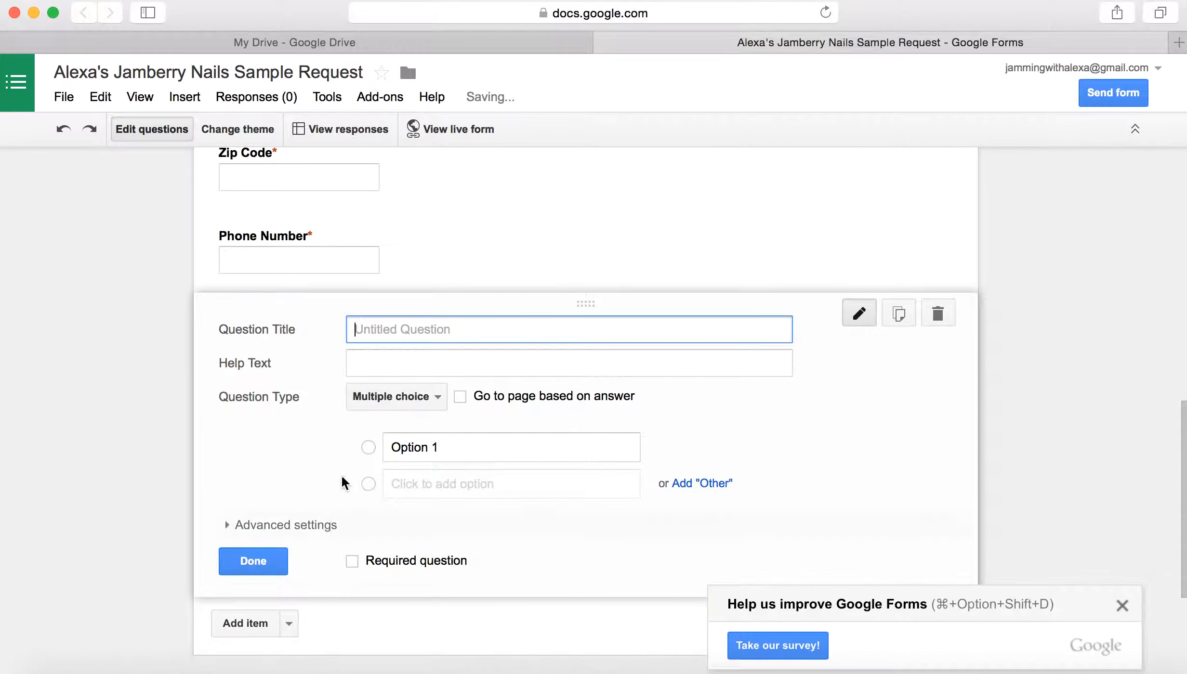
type("W")
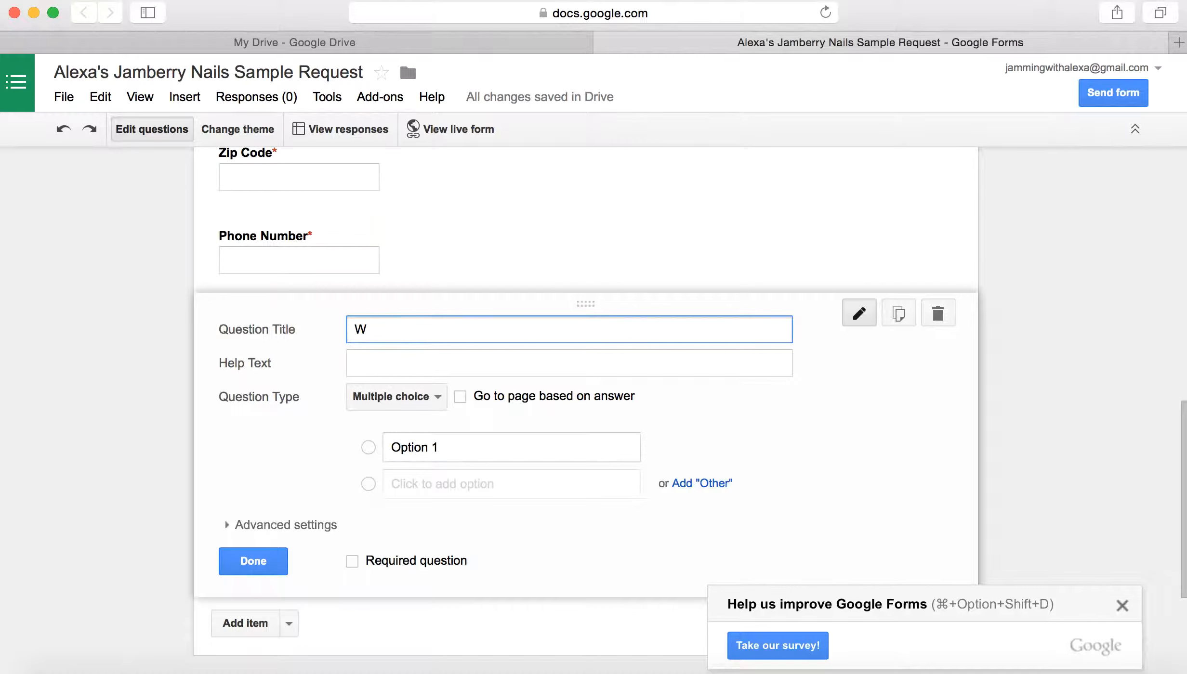
type("hat meh")
key("BackSpace")
key("BackSpace")
type("ethod would you prefer I follow up with")
left_click(371, 400)
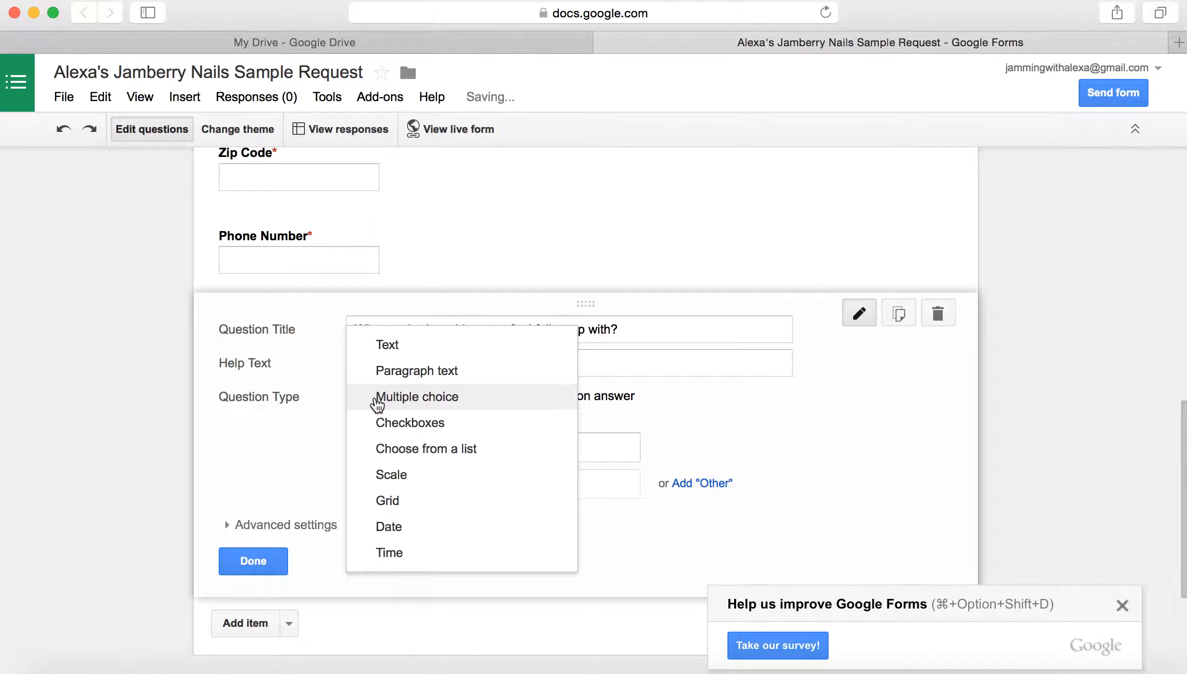
left_click(382, 403)
Replace the first answer option of the follow-up method question with "Phone Call"
left_click(431, 446)
type("Ph")
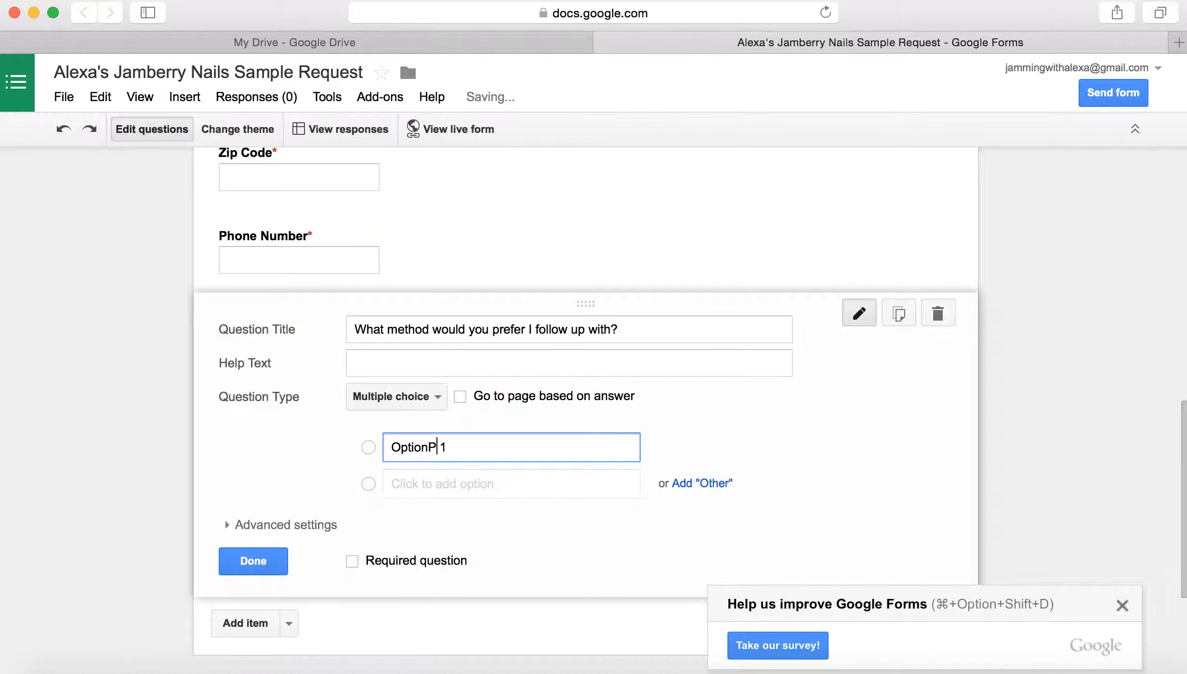
key("BackSpace")
key("BackSpace")
key("BackSpace")
key("BackSpace")
key("BackSpace")
key("BackSpace")
key("BackSpace")
key("BackSpace")
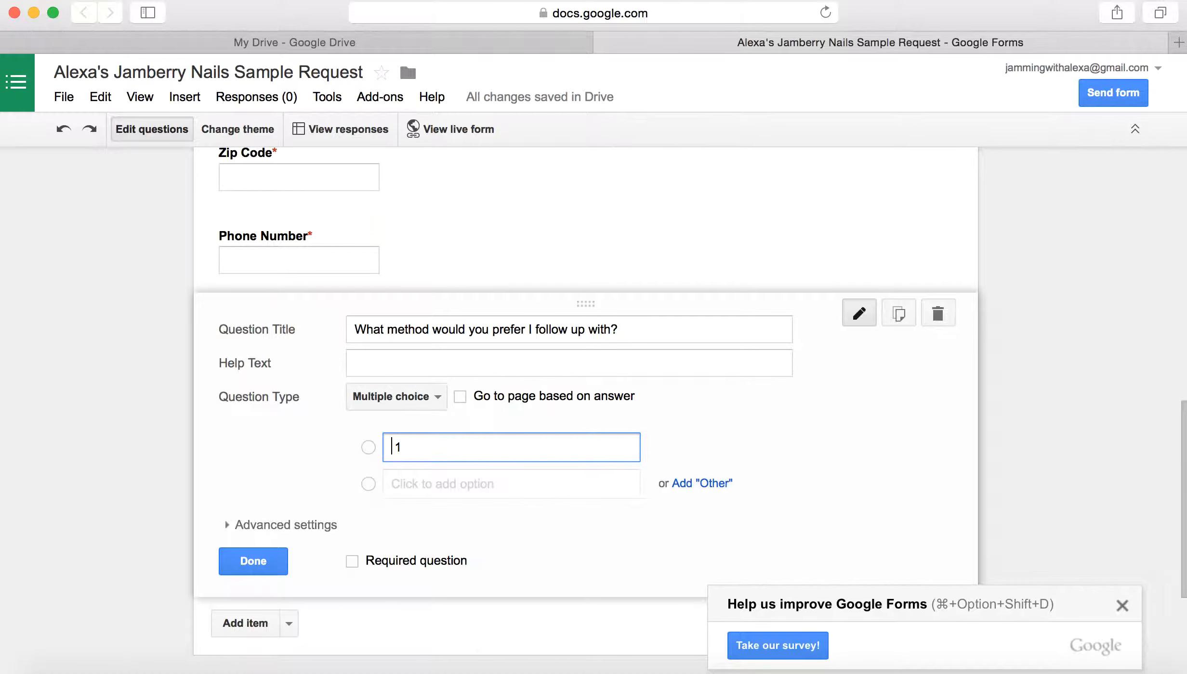
key("BackSpace")
key("BackSpace")
type("Phone Call")
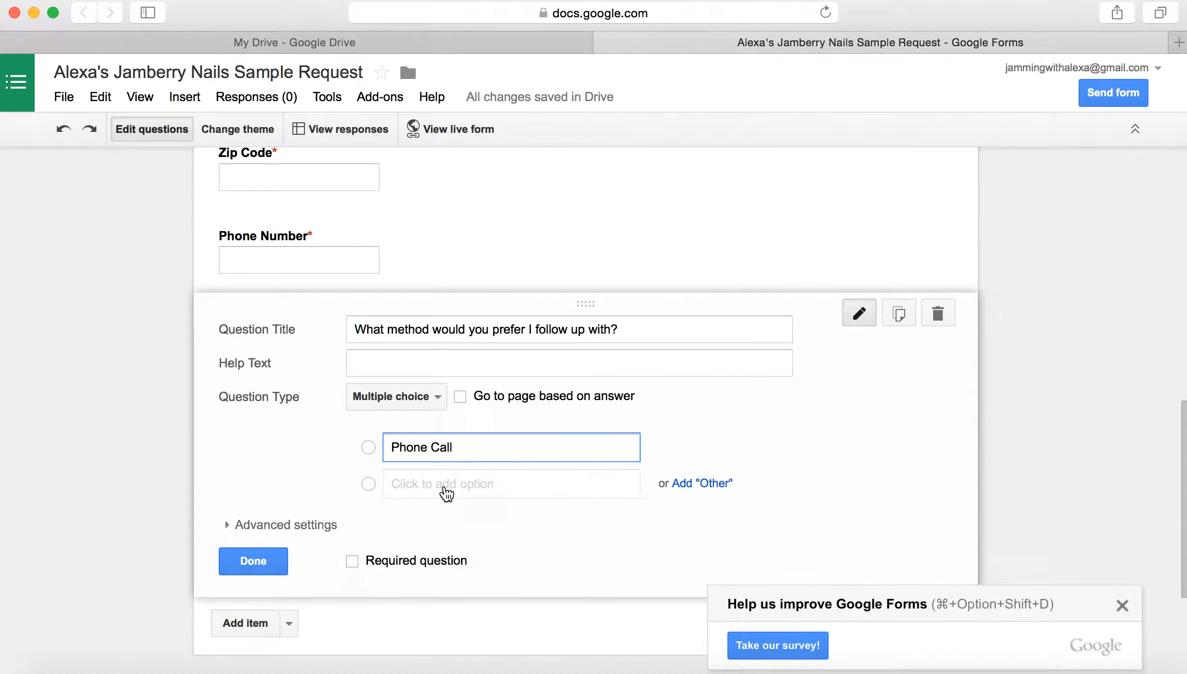
Add "Text" as the second answer option of the follow-up method question, remove the extra third option and make the question required
left_click(484, 488)
type("T")
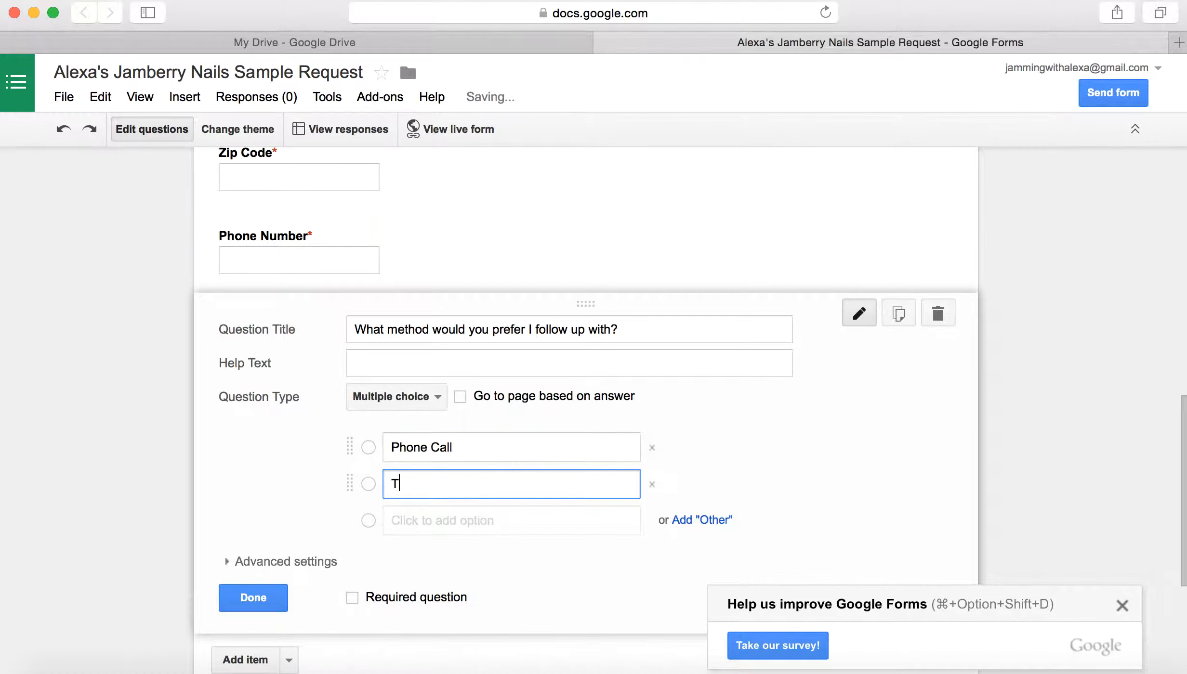
type("ext")
key("Return")
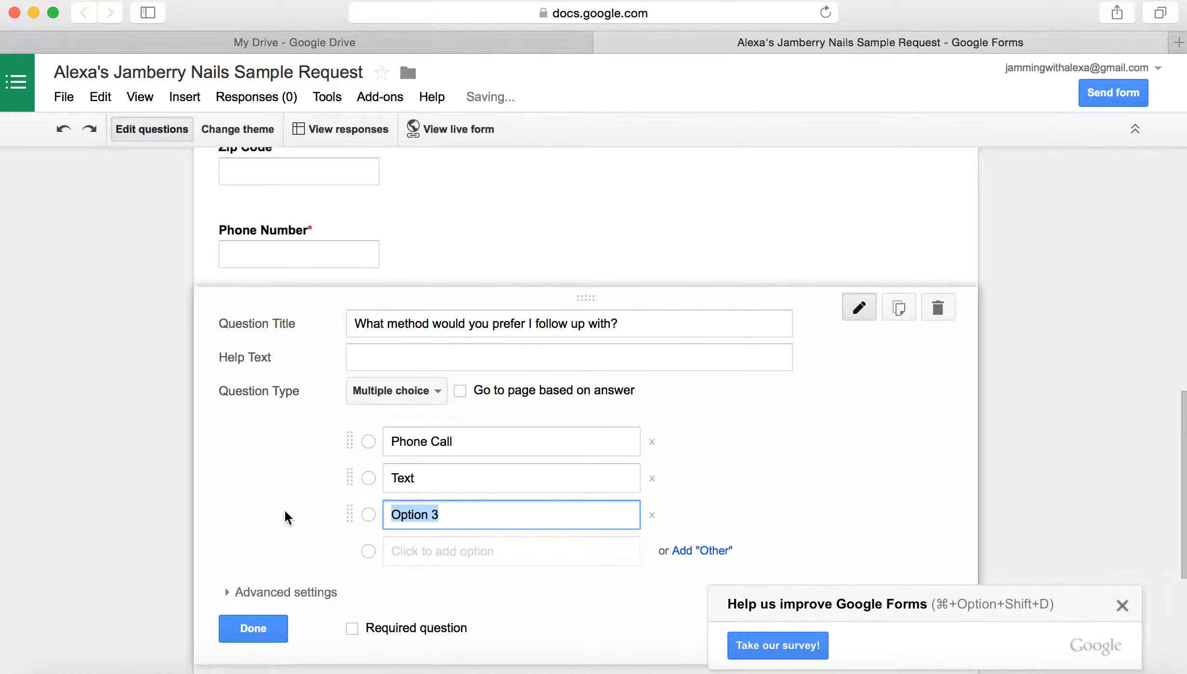
scroll(285, 511, "down", 3)
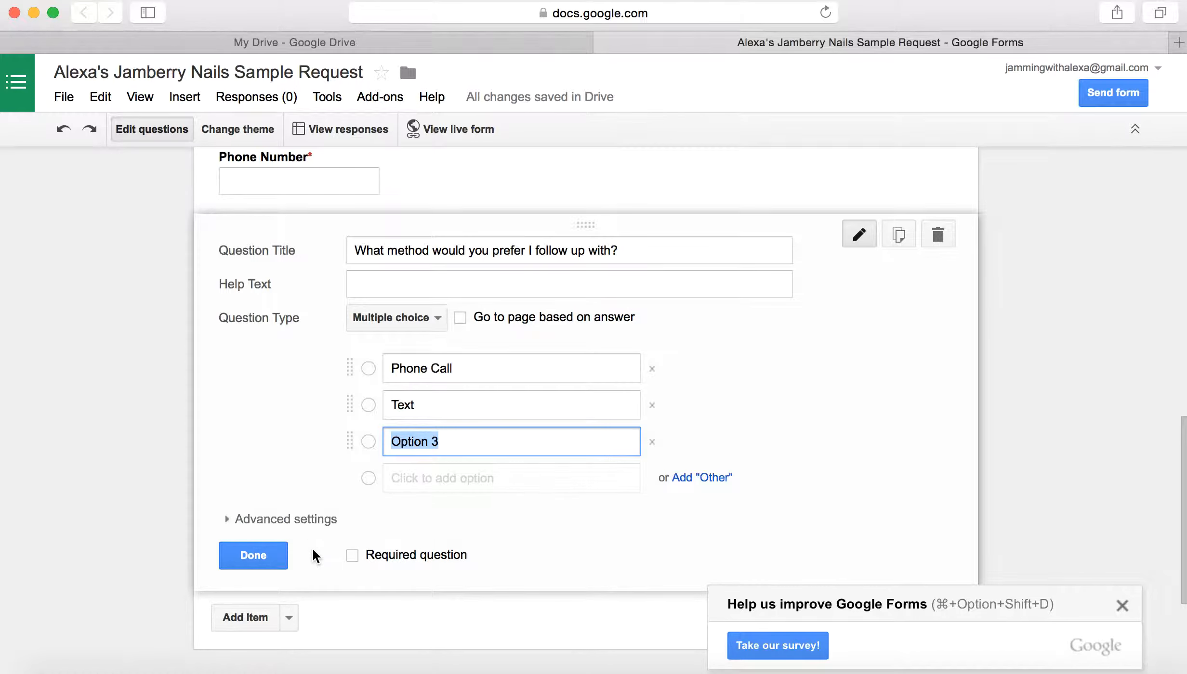
left_click(352, 555)
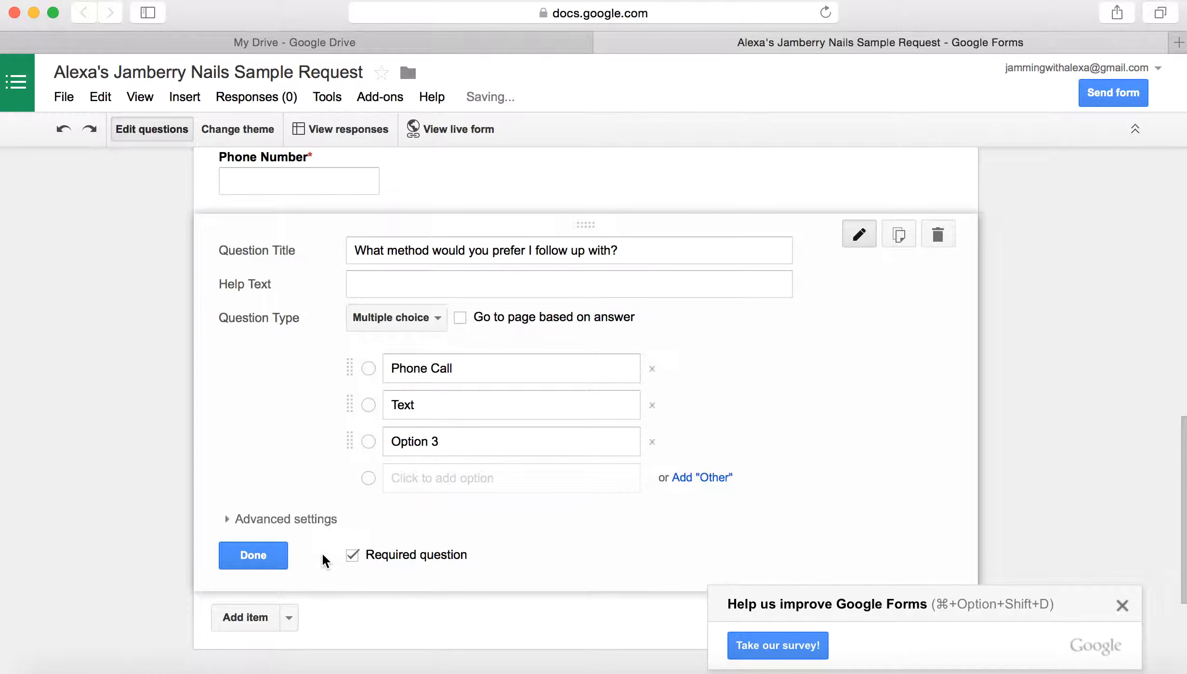
left_click(653, 442)
Add a required text question titled "Email Address" after the follow-up method question
left_click(258, 580)
type("E")
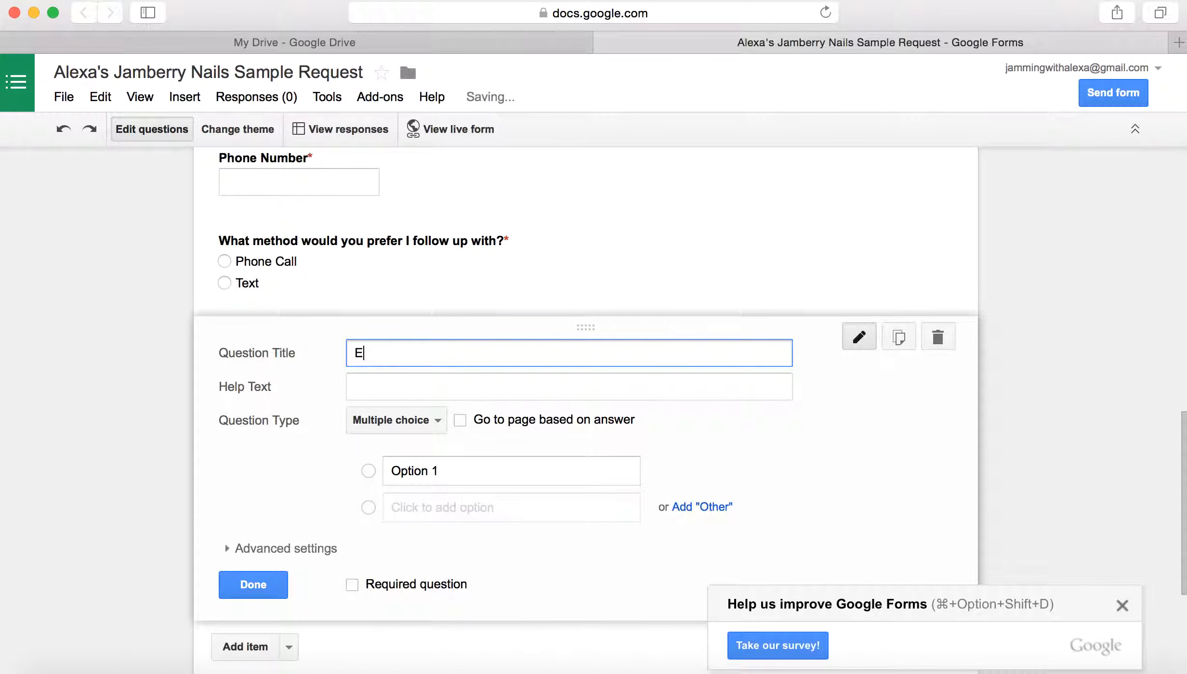
type("mail Addre")
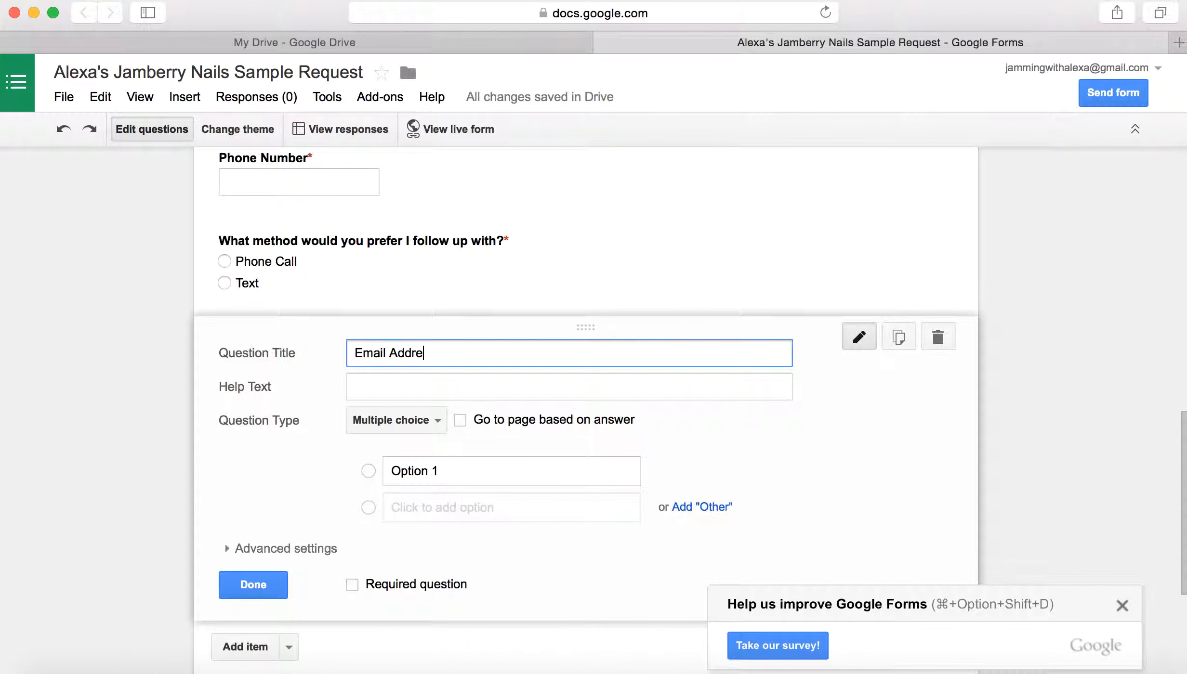
type("ss")
left_click(426, 414)
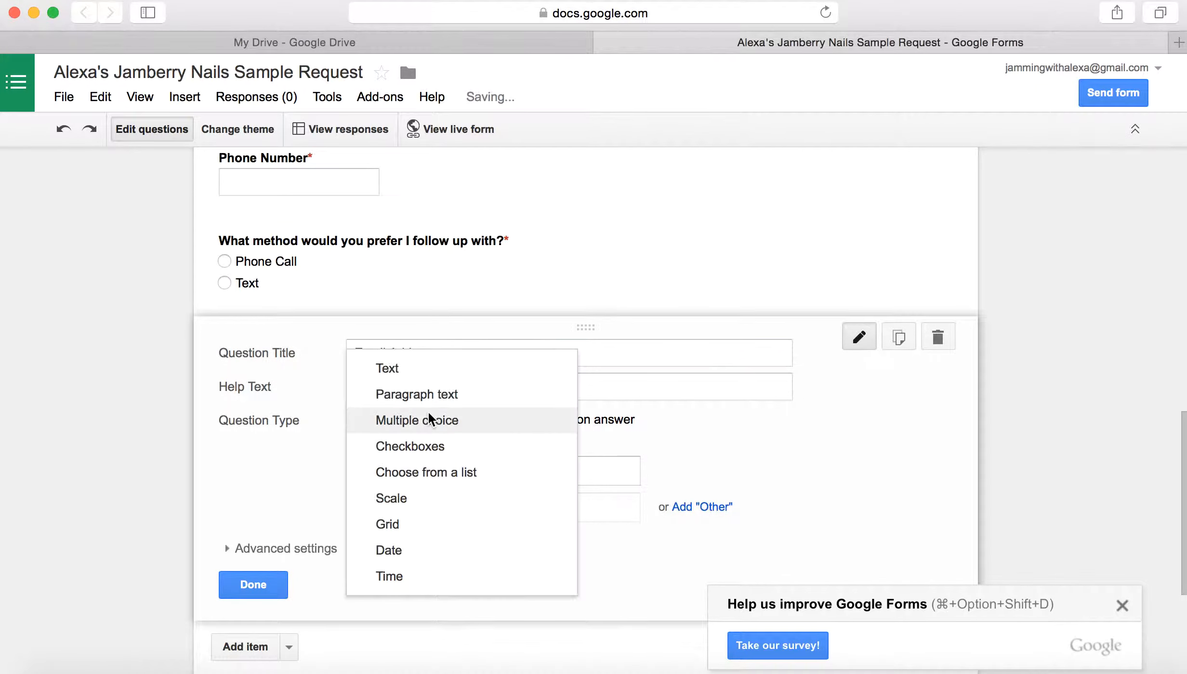
left_click(420, 375)
left_click(353, 550)
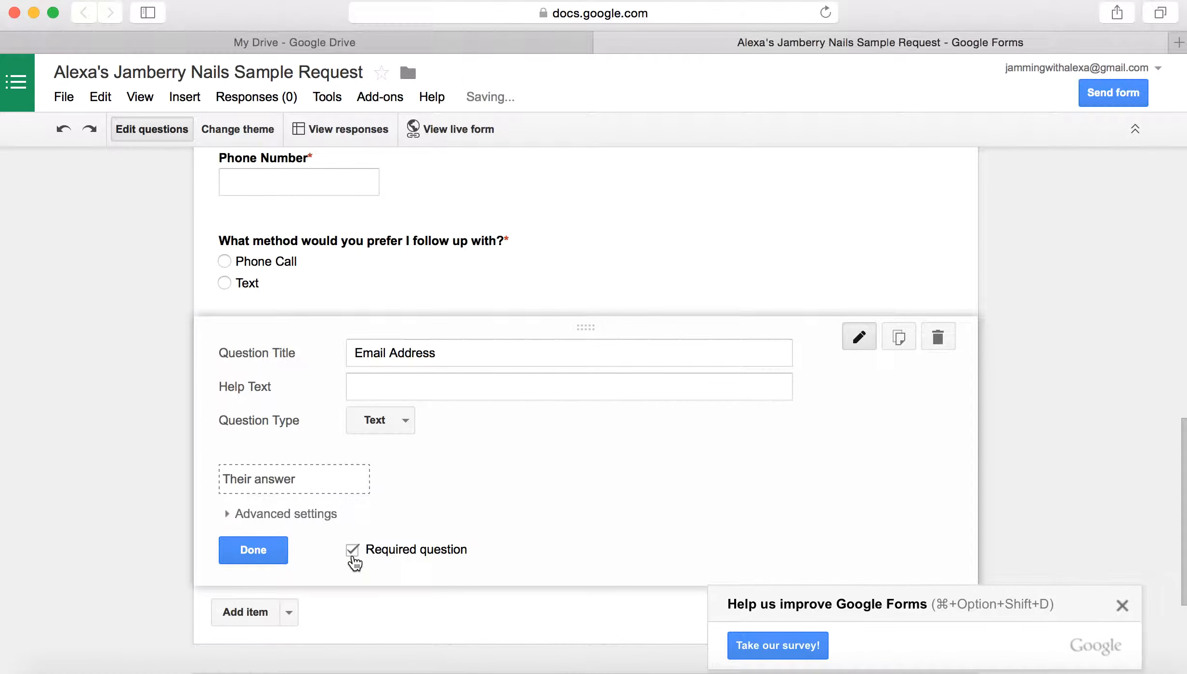
Add a multiple choice question titled "Have you ever tried Jamberry Nail Wraps Before?" after the Email Address question
scroll(260, 514, "down", 5)
left_click(251, 450)
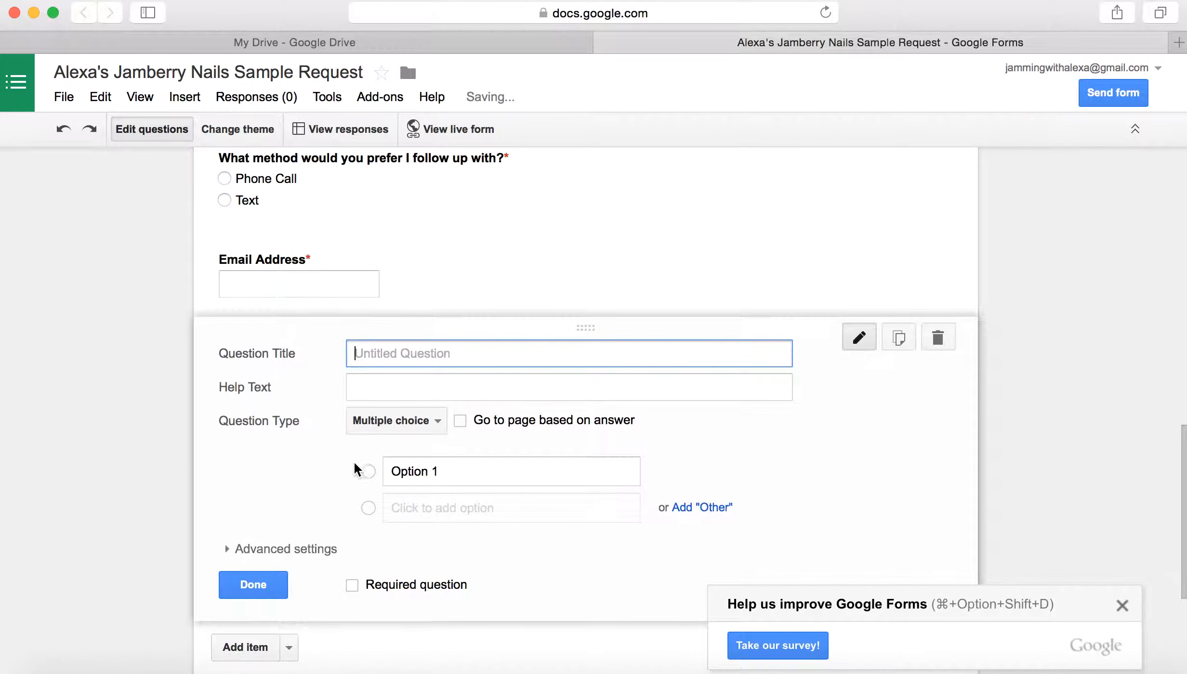
type("Have you ev")
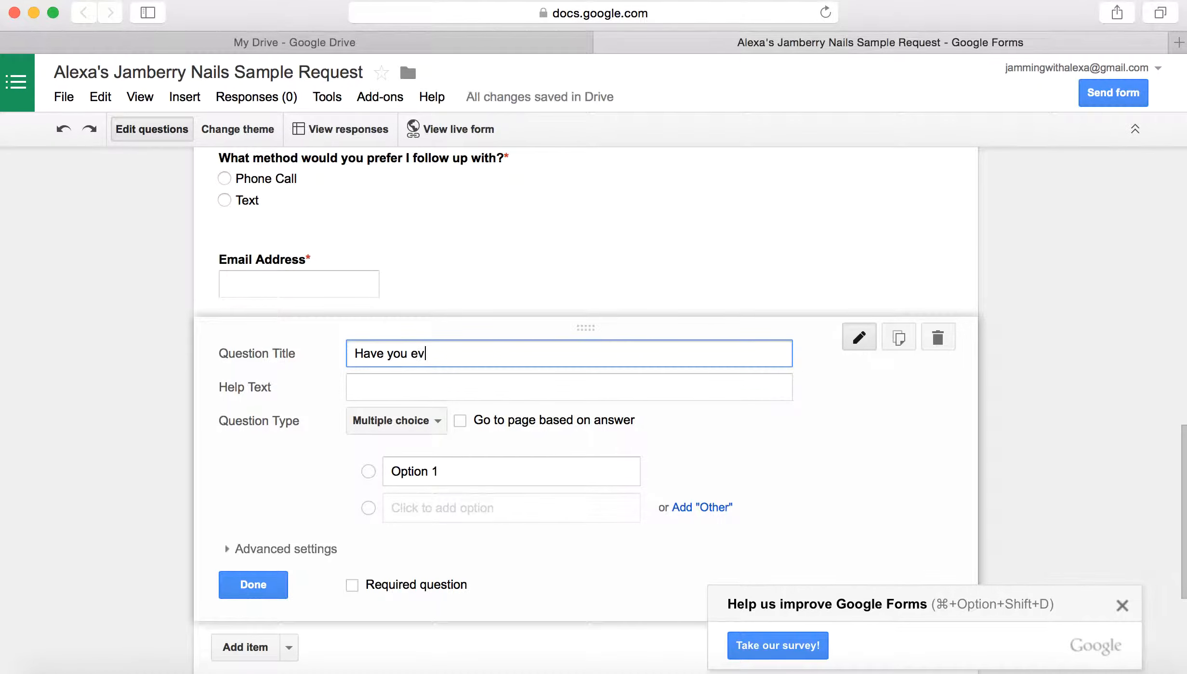
type("er tried Jamberry")
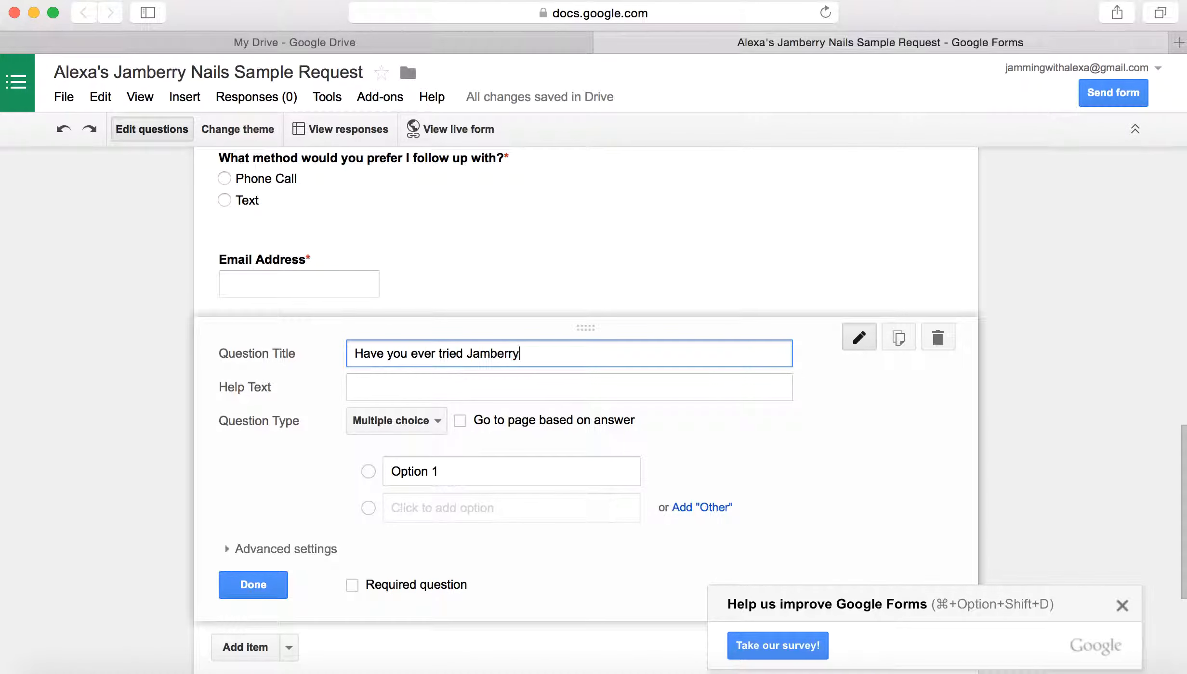
type(" Nail Wraps Before?")
Give the Jamberry Nail Wraps question the answer options "yes" and "no" and make it required
left_click(407, 472)
type("yes")
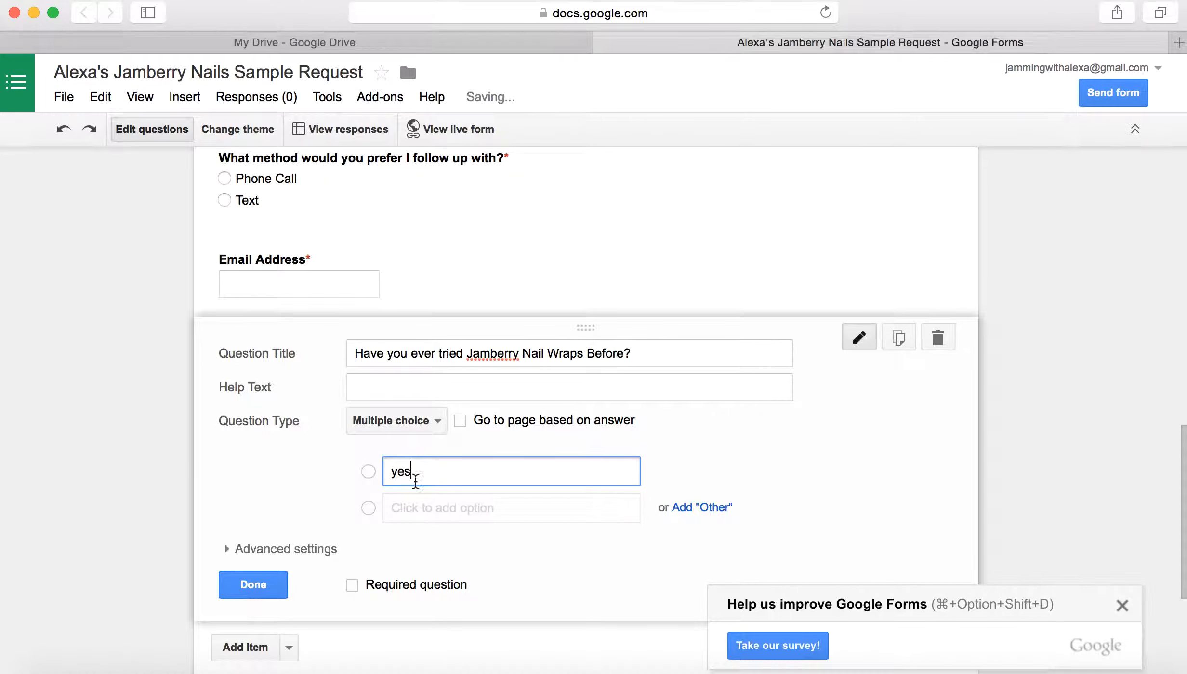
left_click(415, 508)
type("no")
scroll(312, 504, "down", 4)
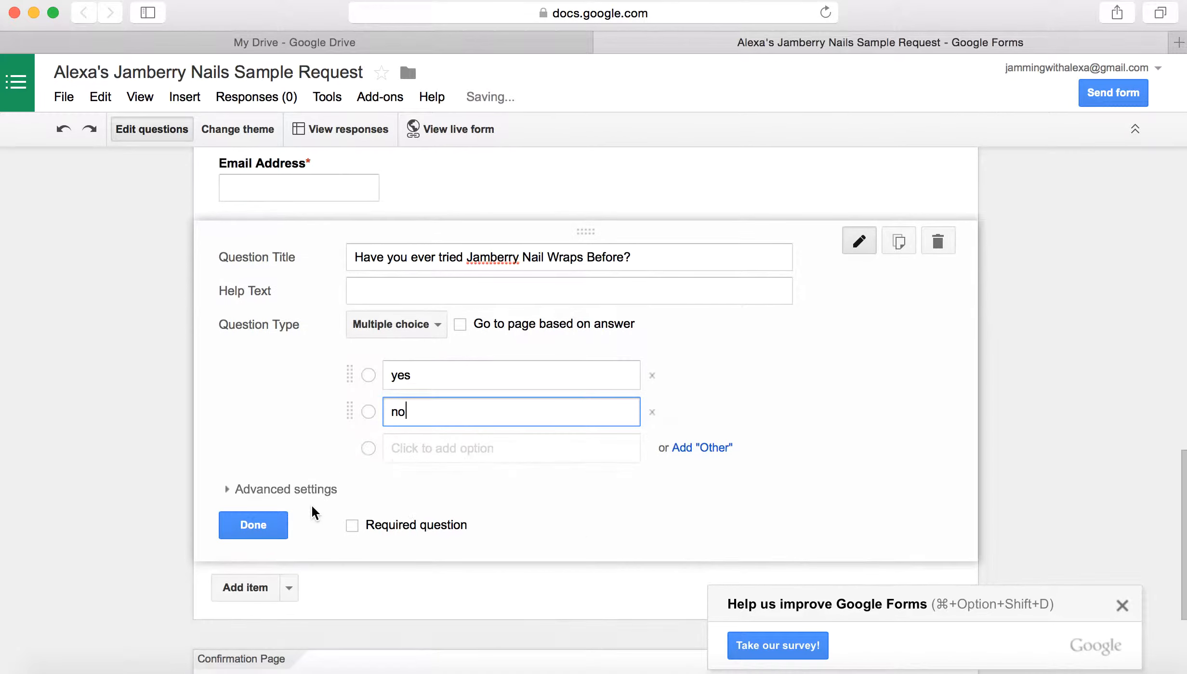
left_click(361, 511)
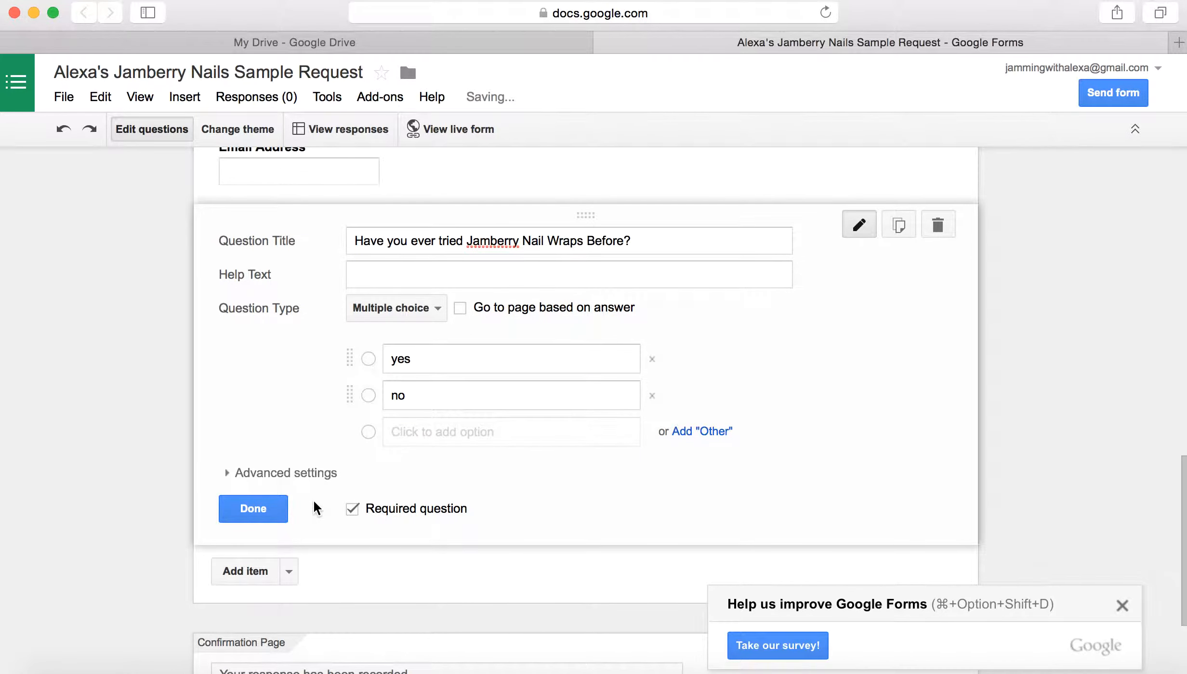
Add a multiple choice question titled "Are you interested in hosting a party to get free and half priced products?"
scroll(313, 500, "up", 5)
scroll(314, 501, "down", 6)
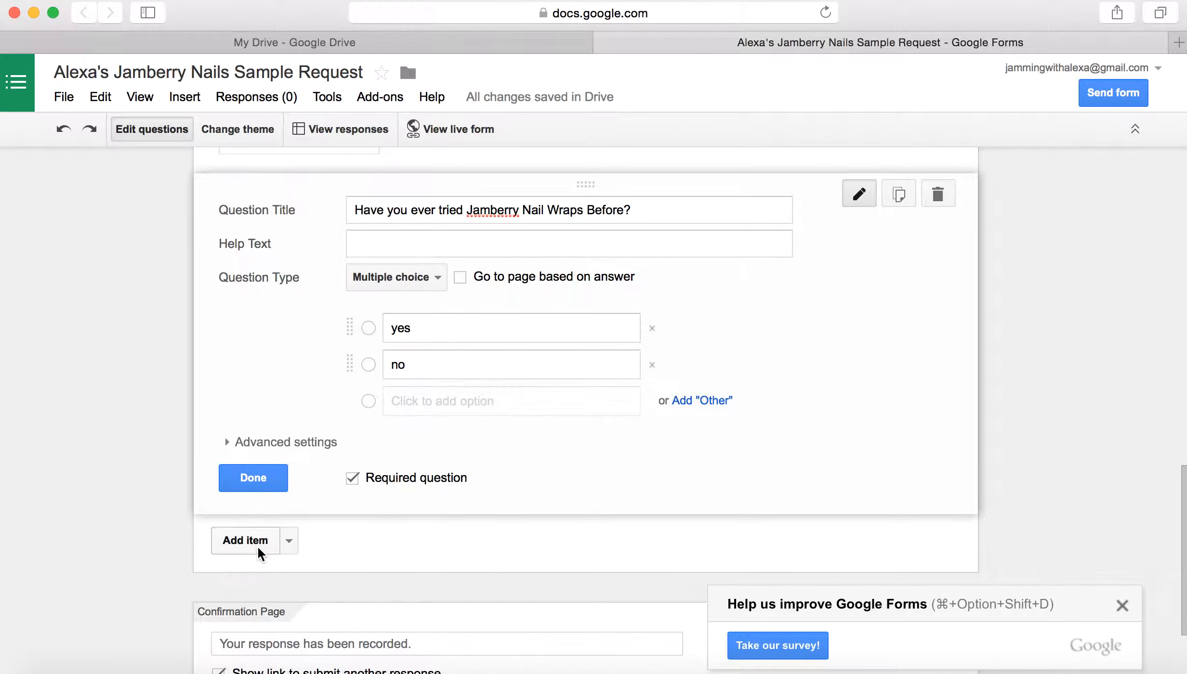
left_click(245, 540)
type("A")
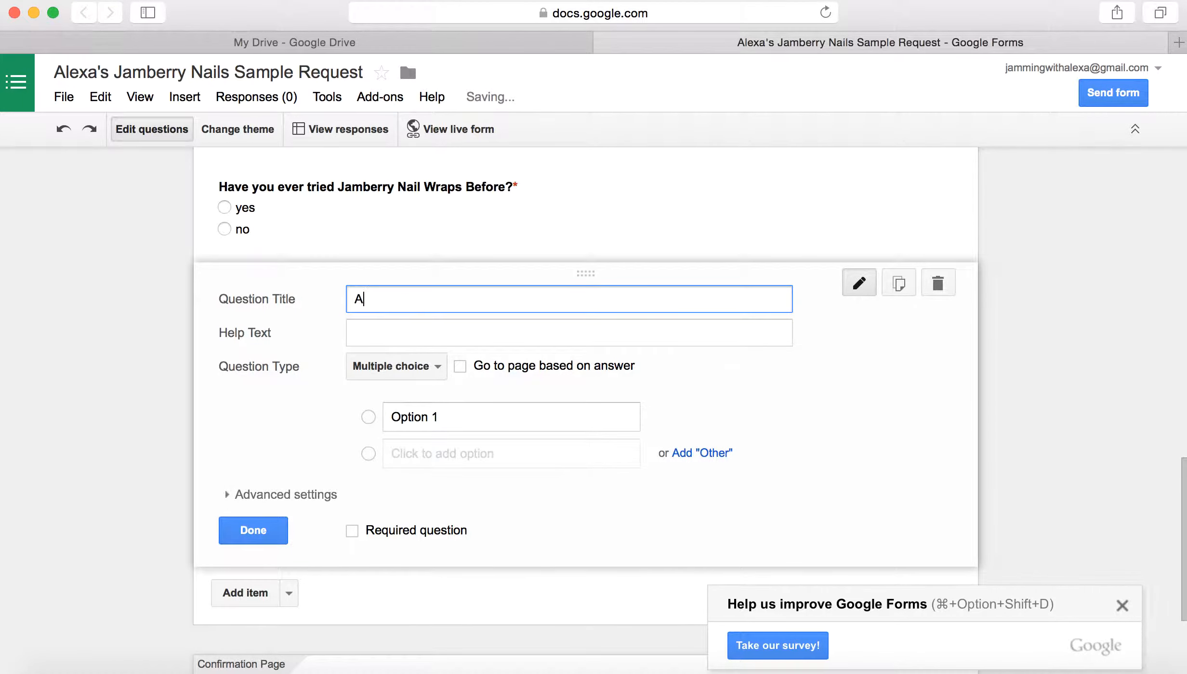
type("re you interste")
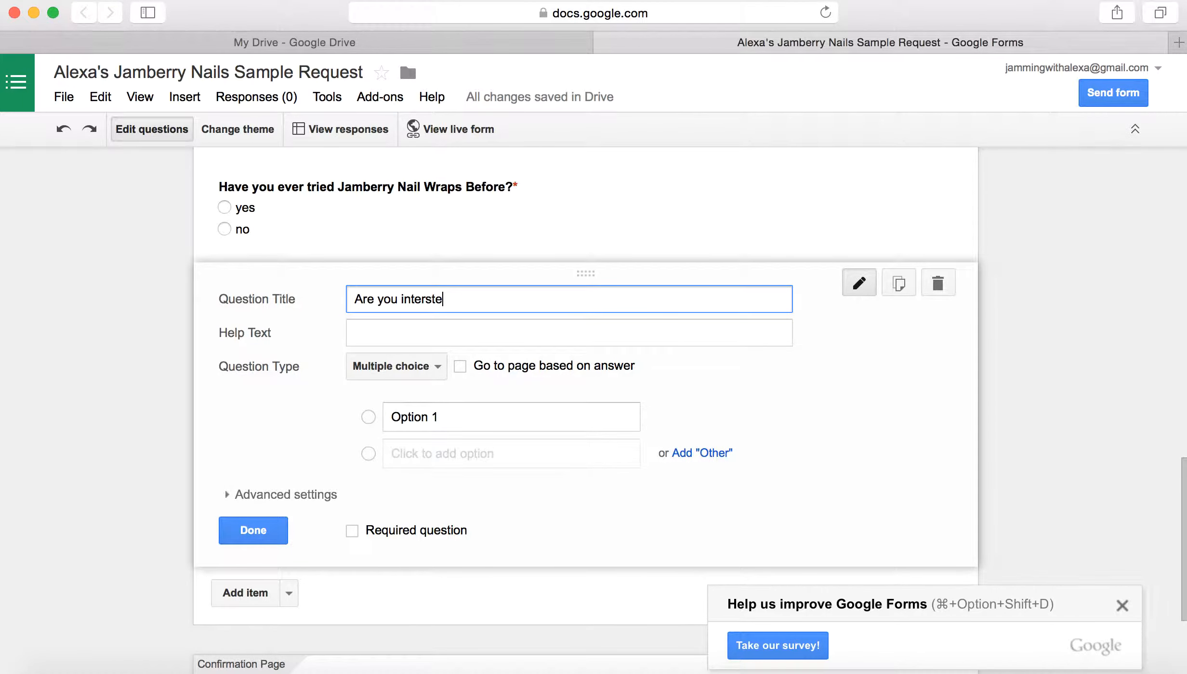
type("d in hosting a party to get free and half priced products?")
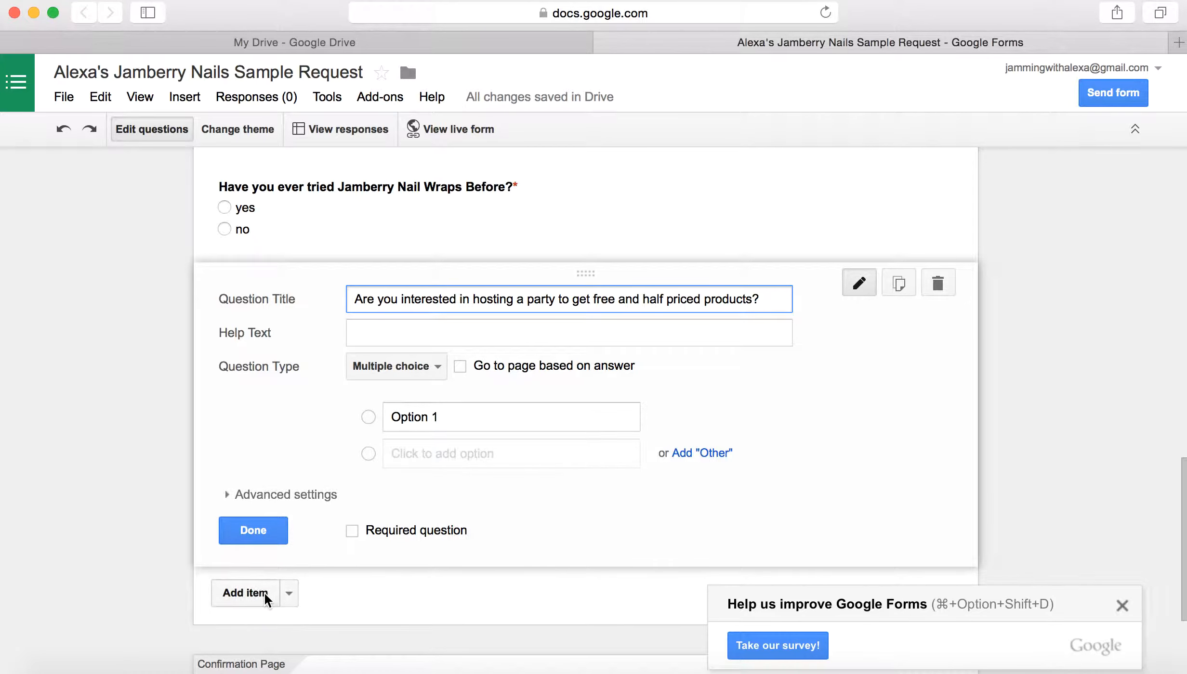
left_click(260, 530)
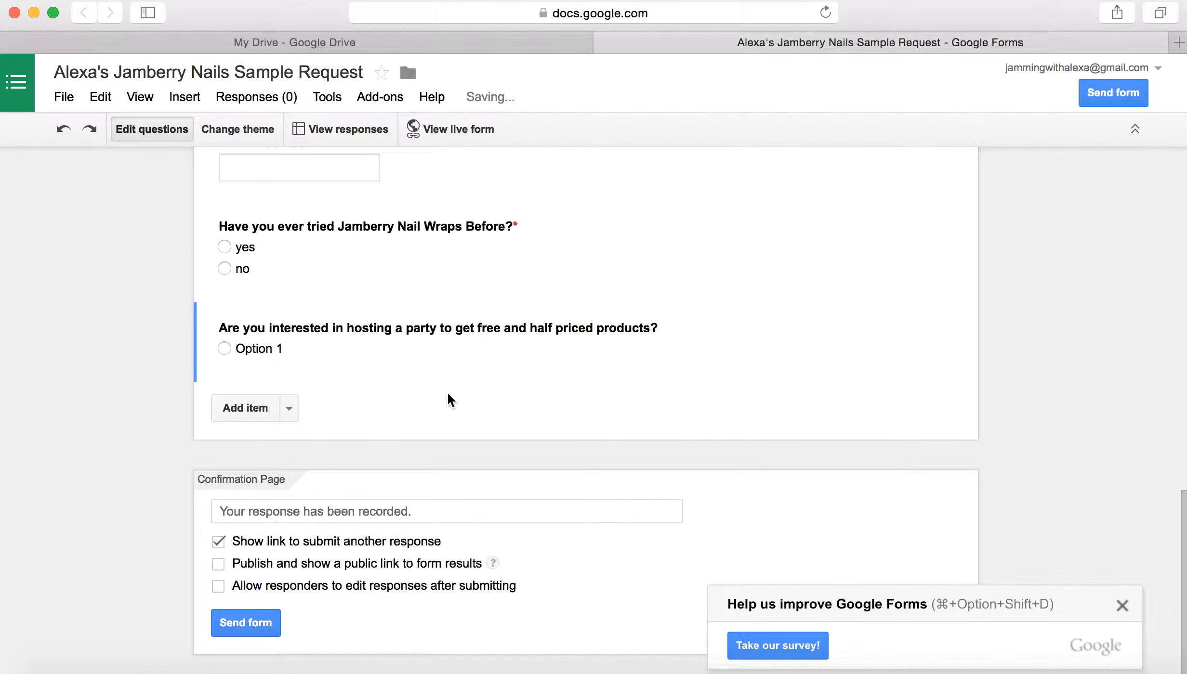
Change the form's theme to City Skyline
scroll(449, 394, "up", 20)
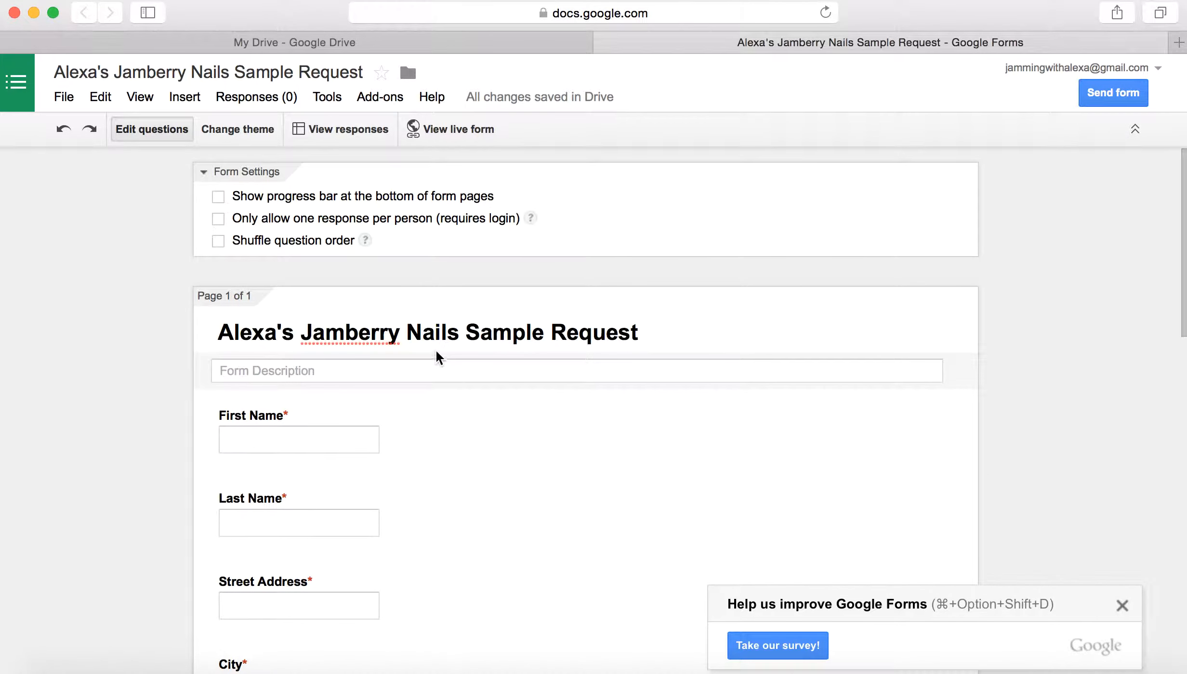
left_click(238, 134)
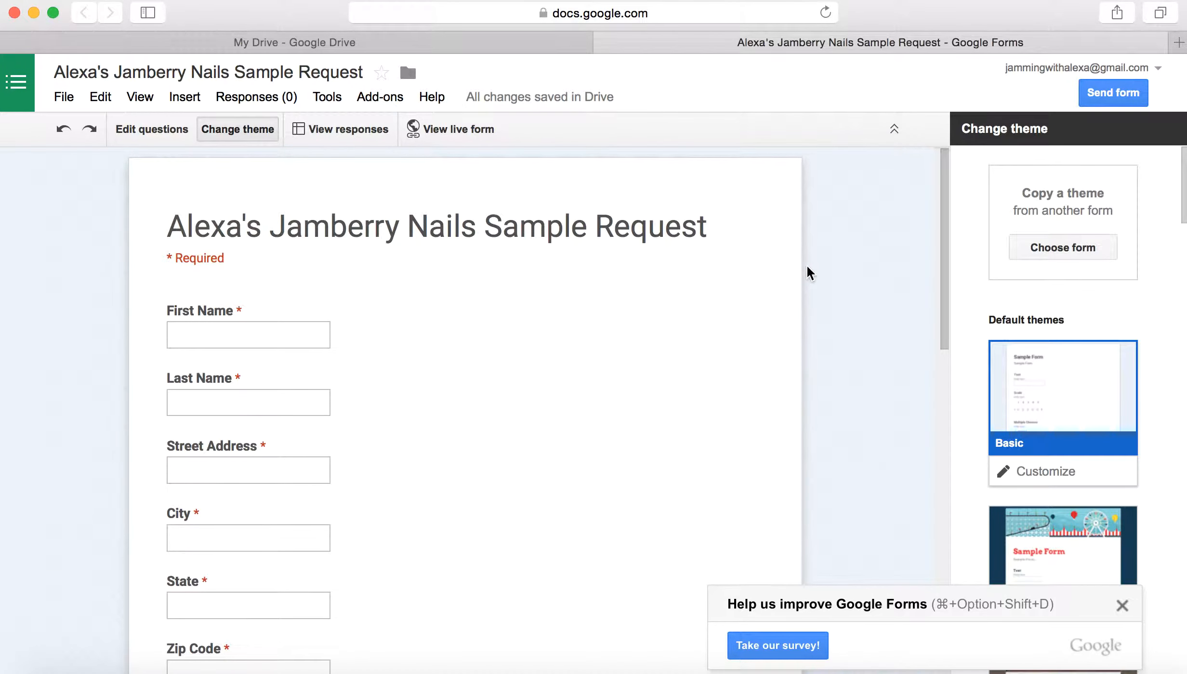
scroll(658, 235, "down", 2)
scroll(454, 377, "up", 2)
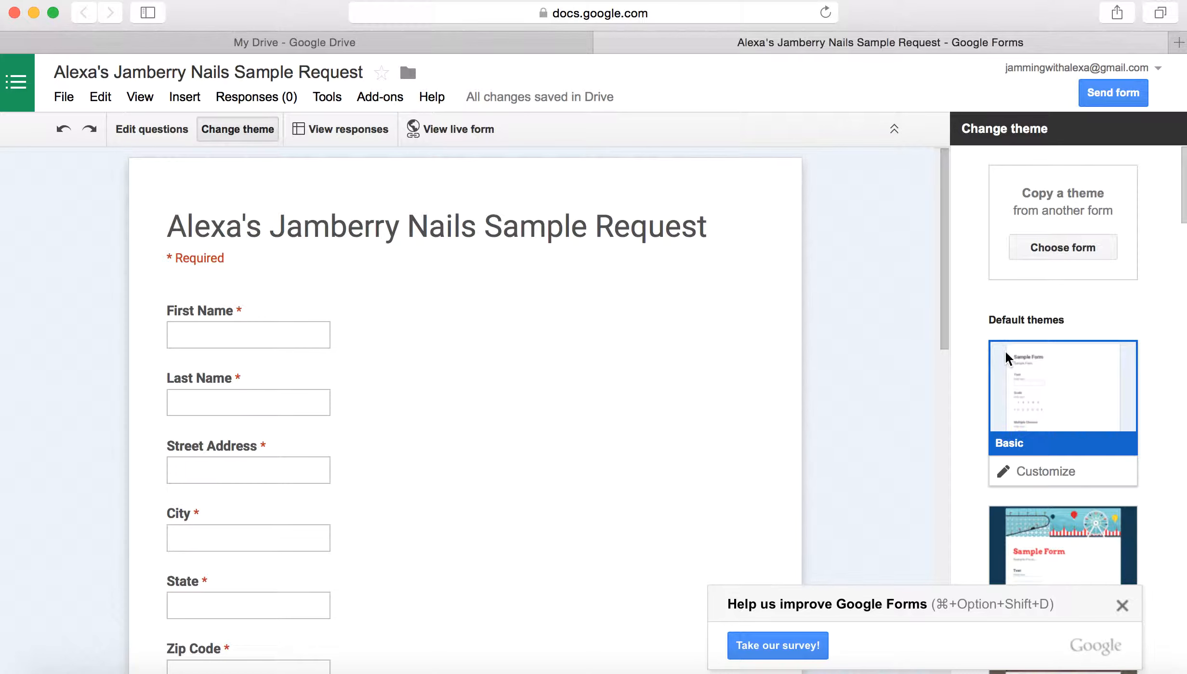
scroll(1020, 364, "down", 5)
scroll(1021, 366, "down", 8)
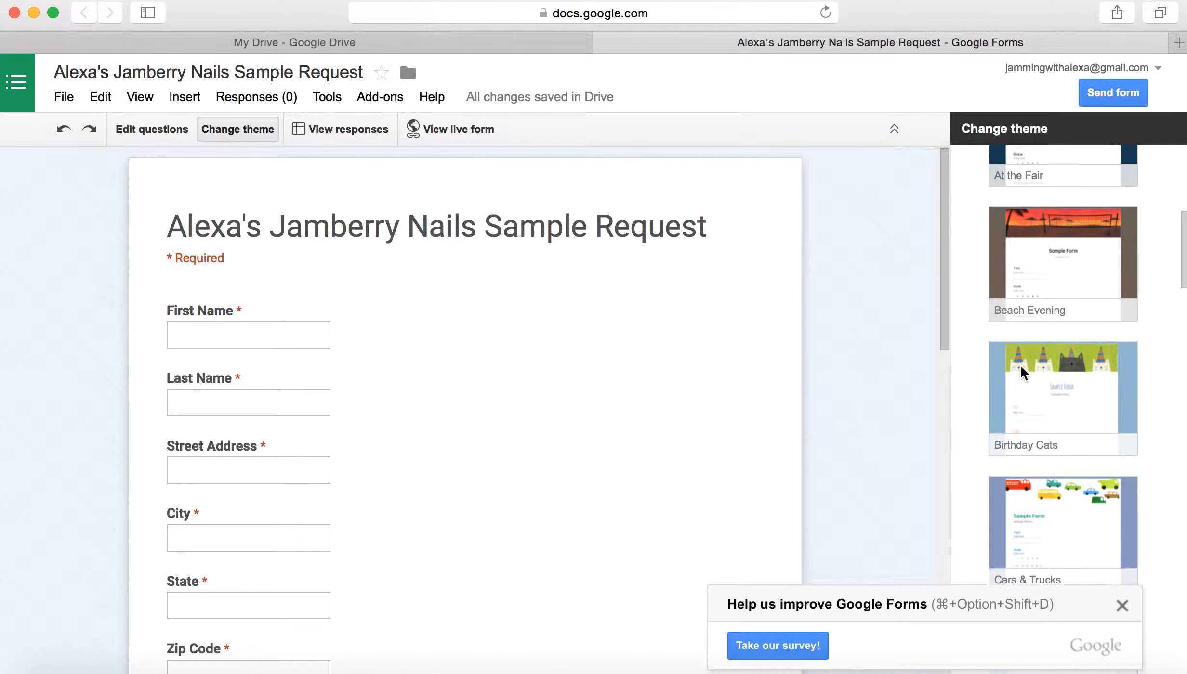
scroll(1021, 366, "down", 3)
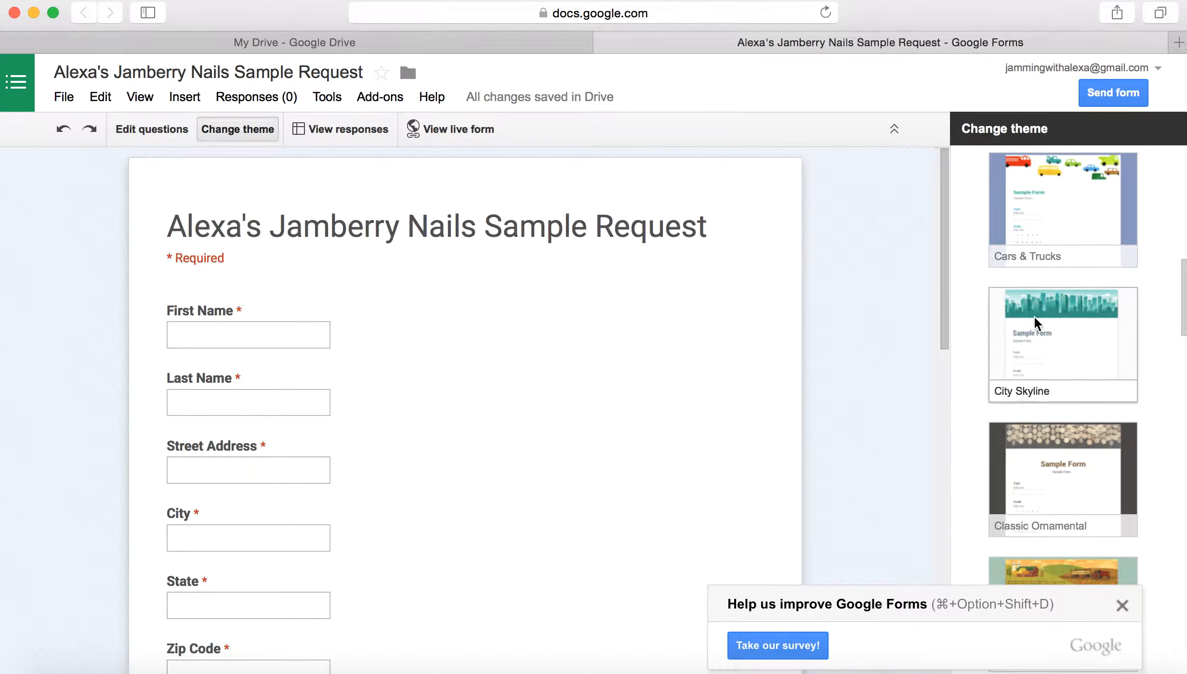
left_click(1040, 339)
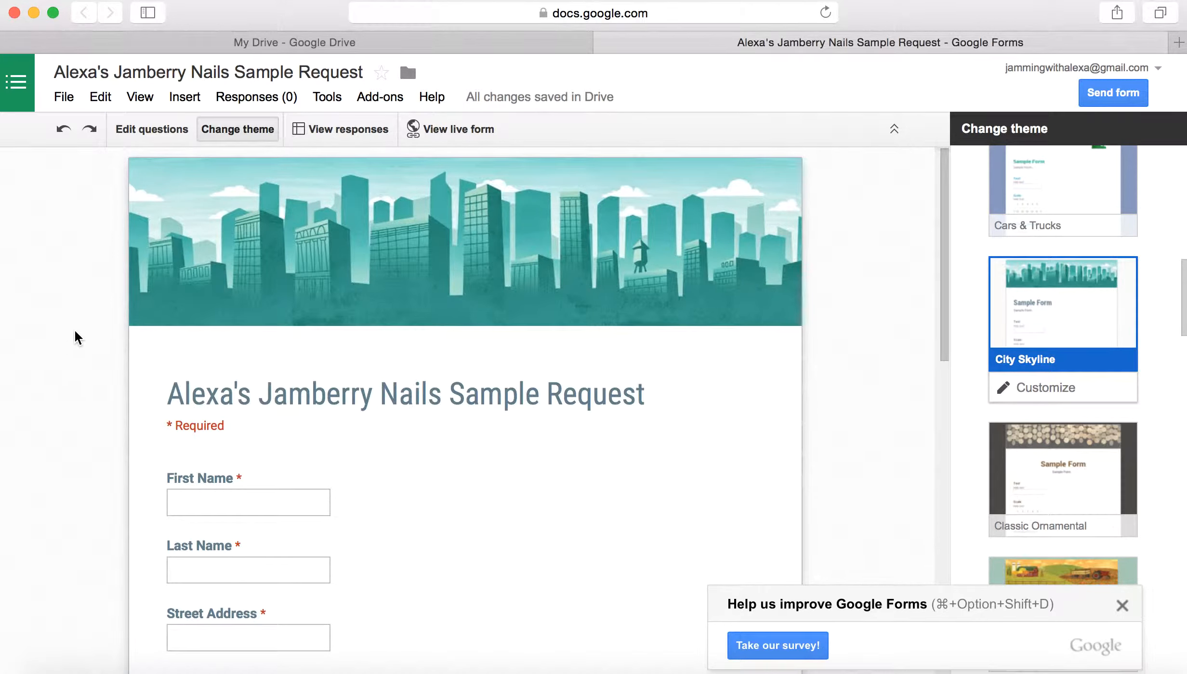
left_click(1047, 392)
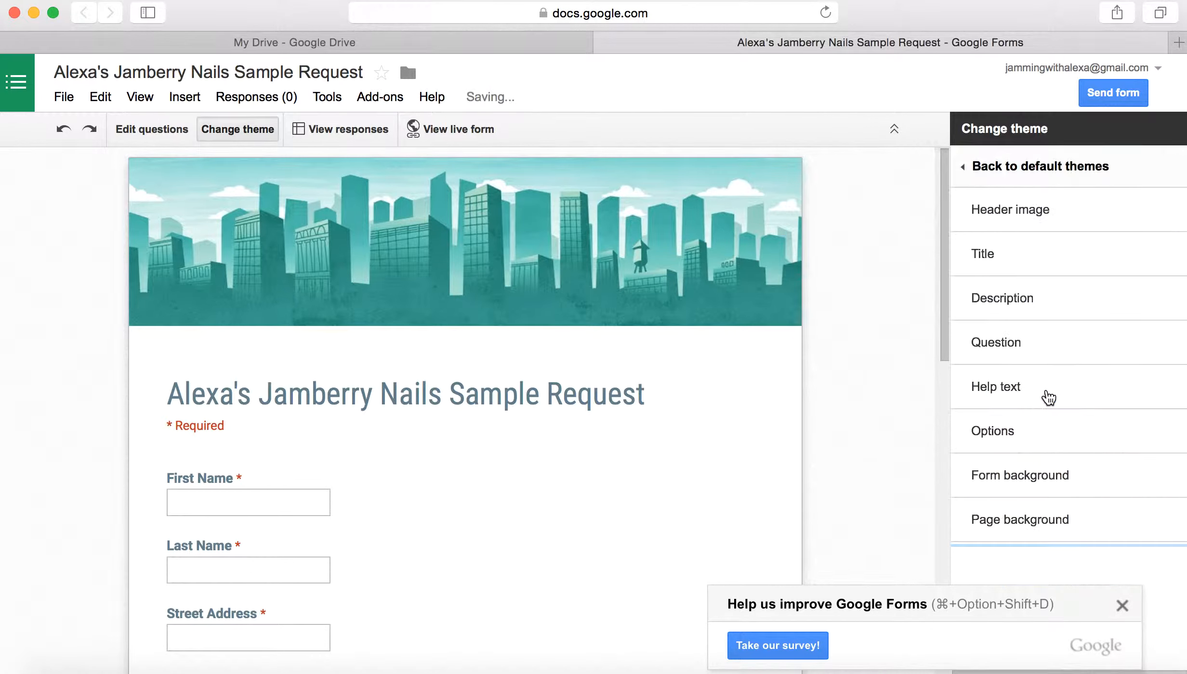
left_click(1028, 222)
left_click(1033, 252)
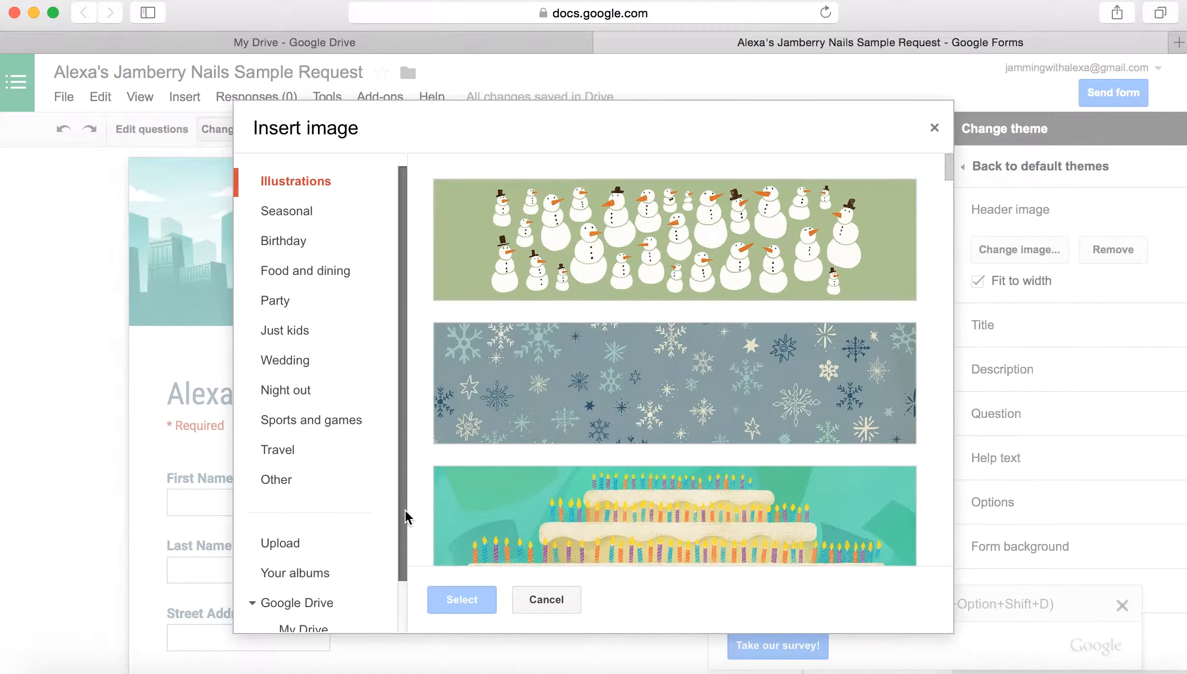
left_click_drag(405, 511, 405, 575)
left_click(306, 494)
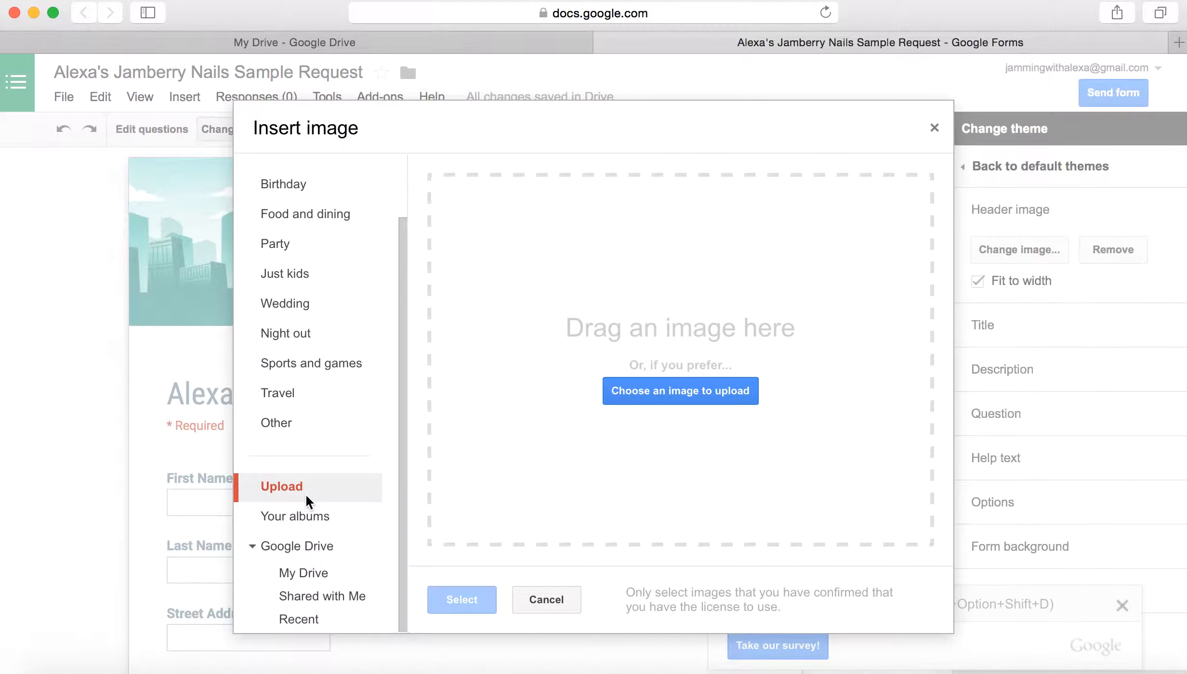
left_click(689, 394)
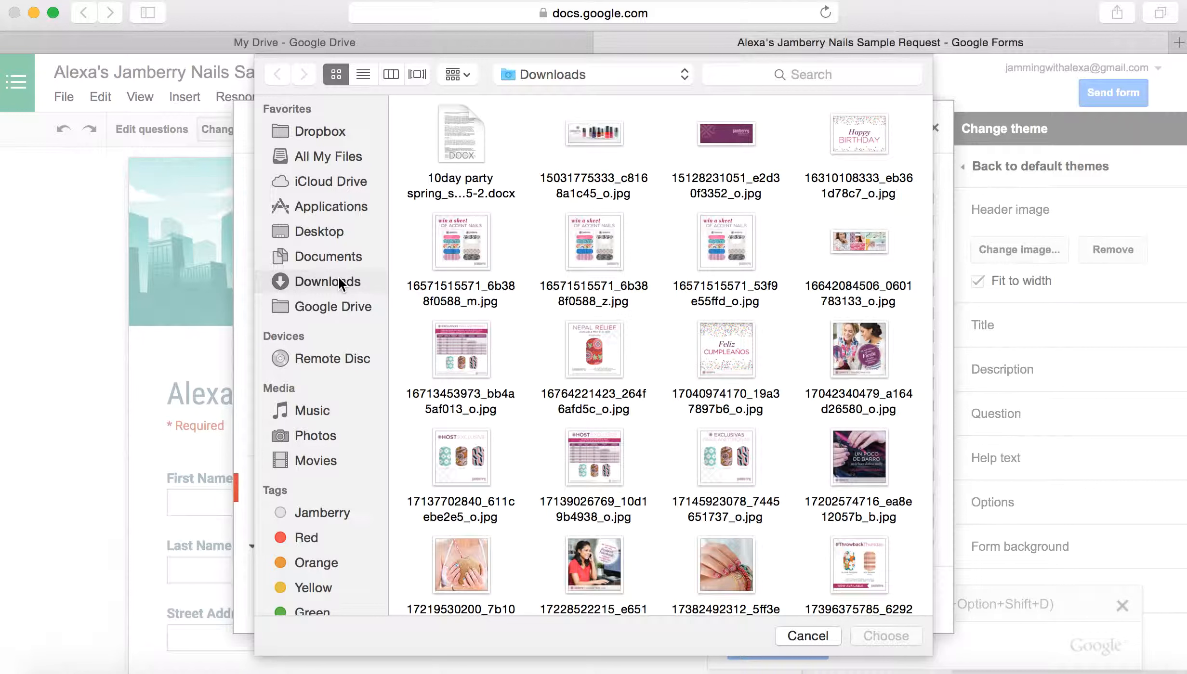
double_click(723, 138)
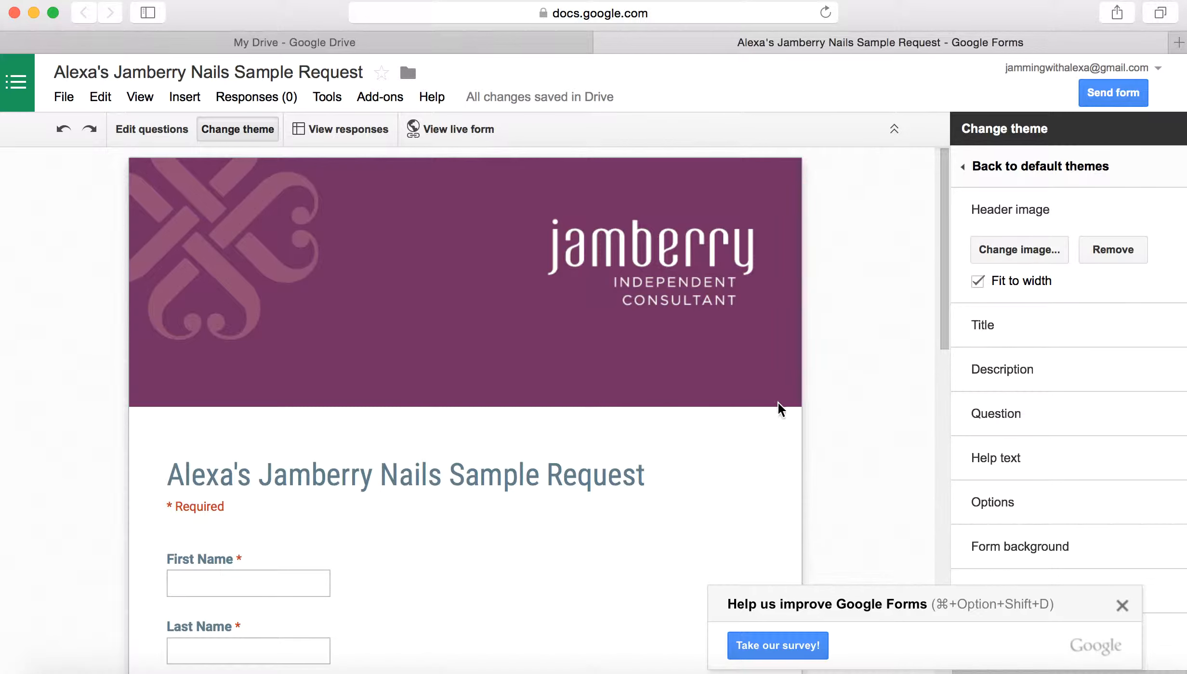
Set the font of the form title to Syncopate
scroll(611, 478, "down", 5)
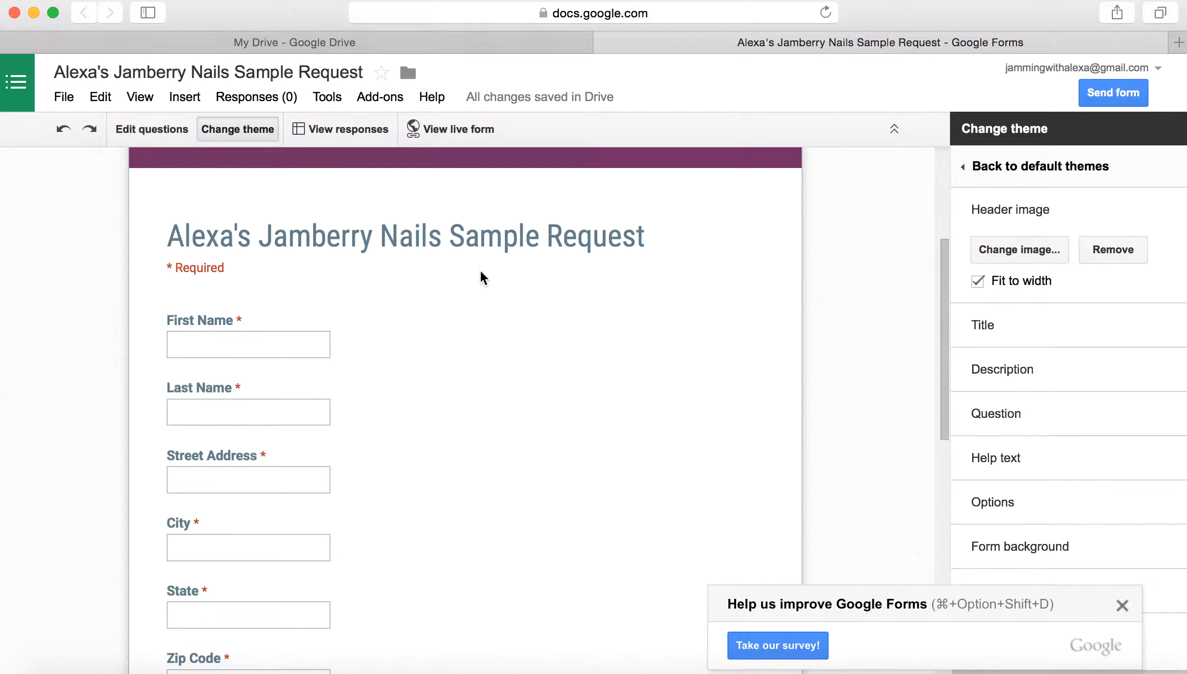
left_click(1013, 338)
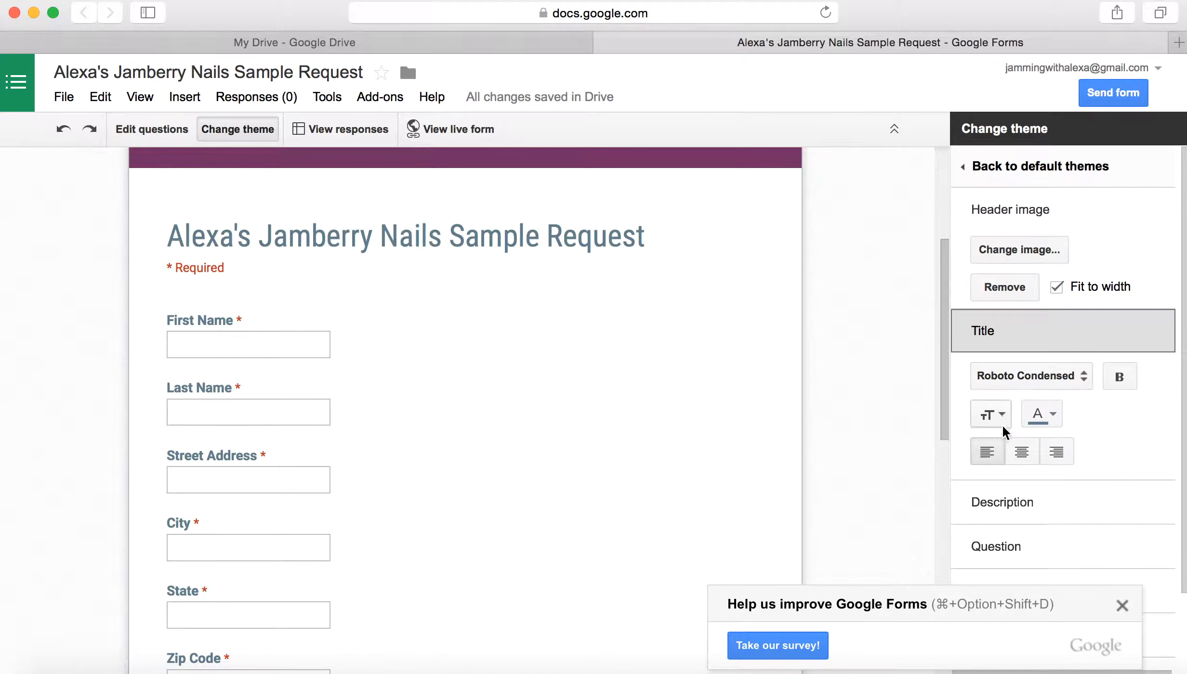
left_click(1037, 383)
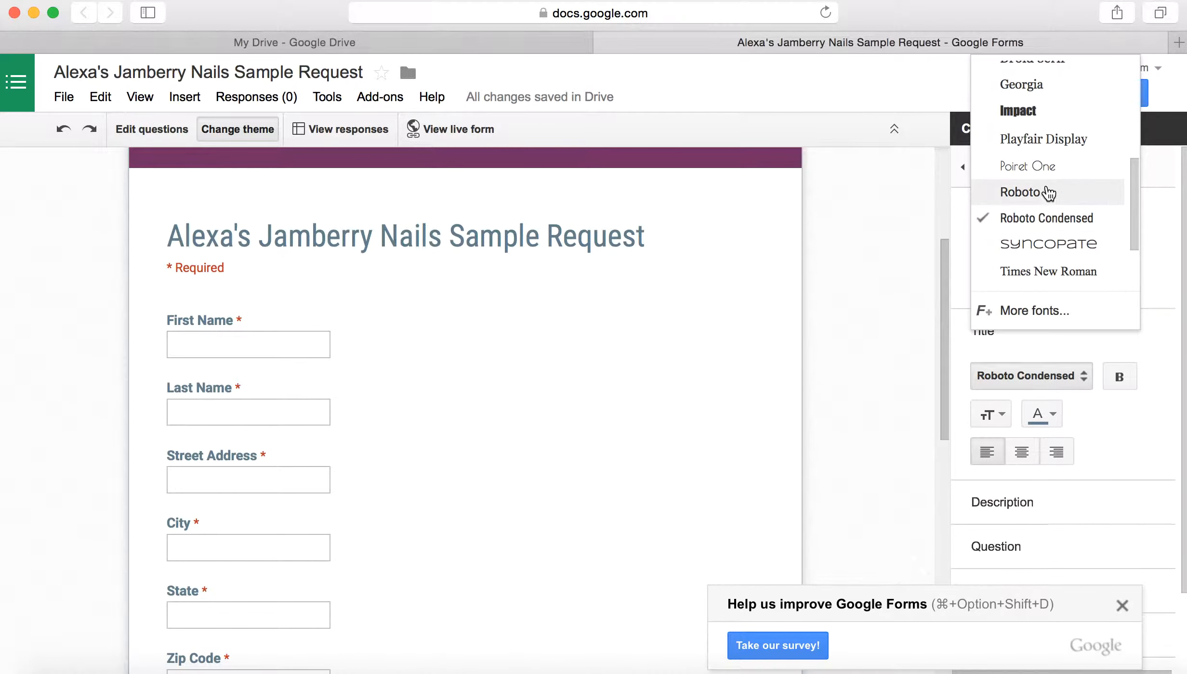
left_click(1048, 243)
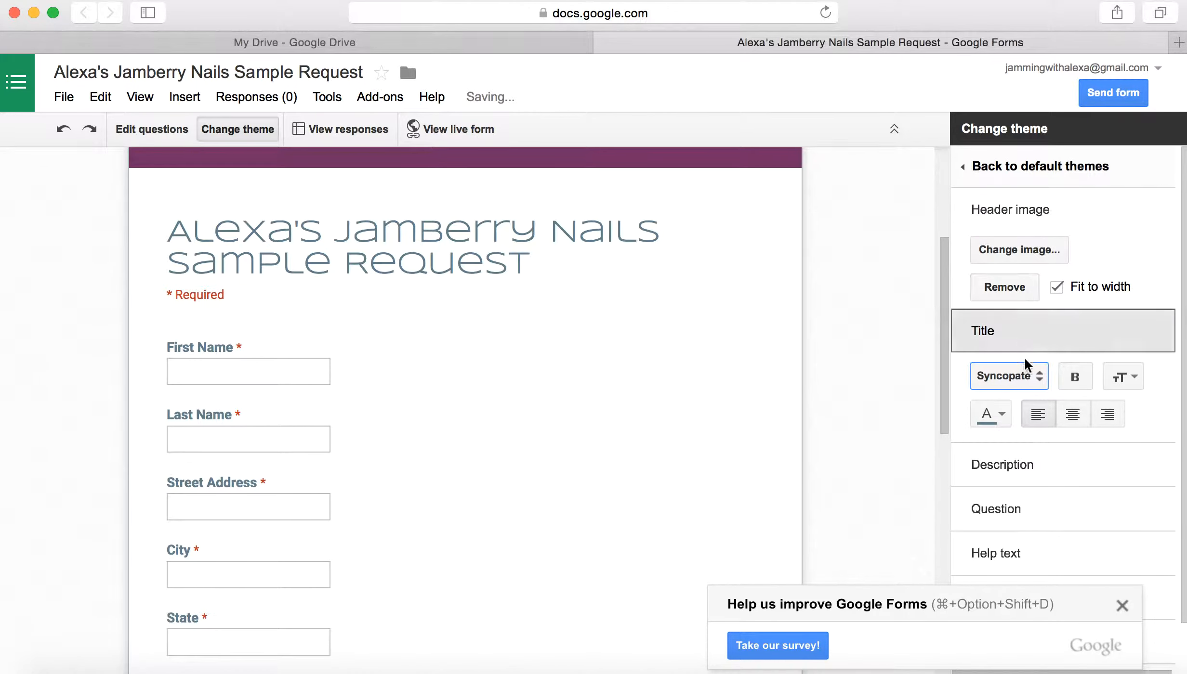
Change the font of the form title to Poiret One
left_click(983, 376)
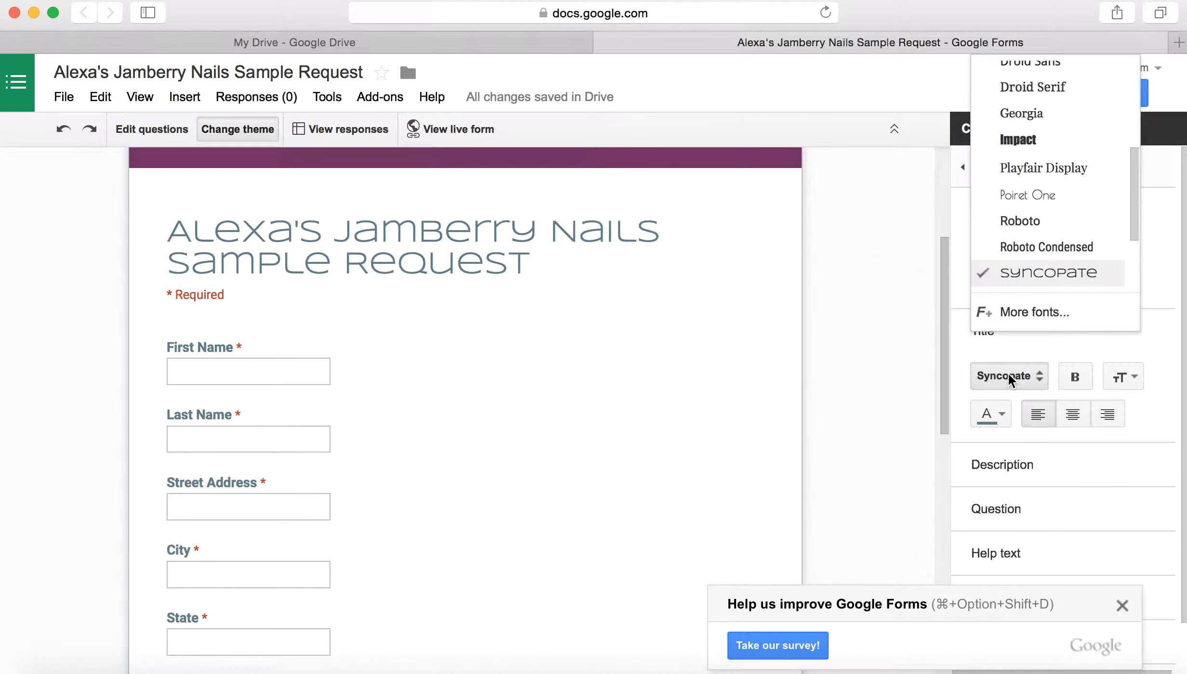
left_click(1025, 195)
scroll(726, 348, "down", 2)
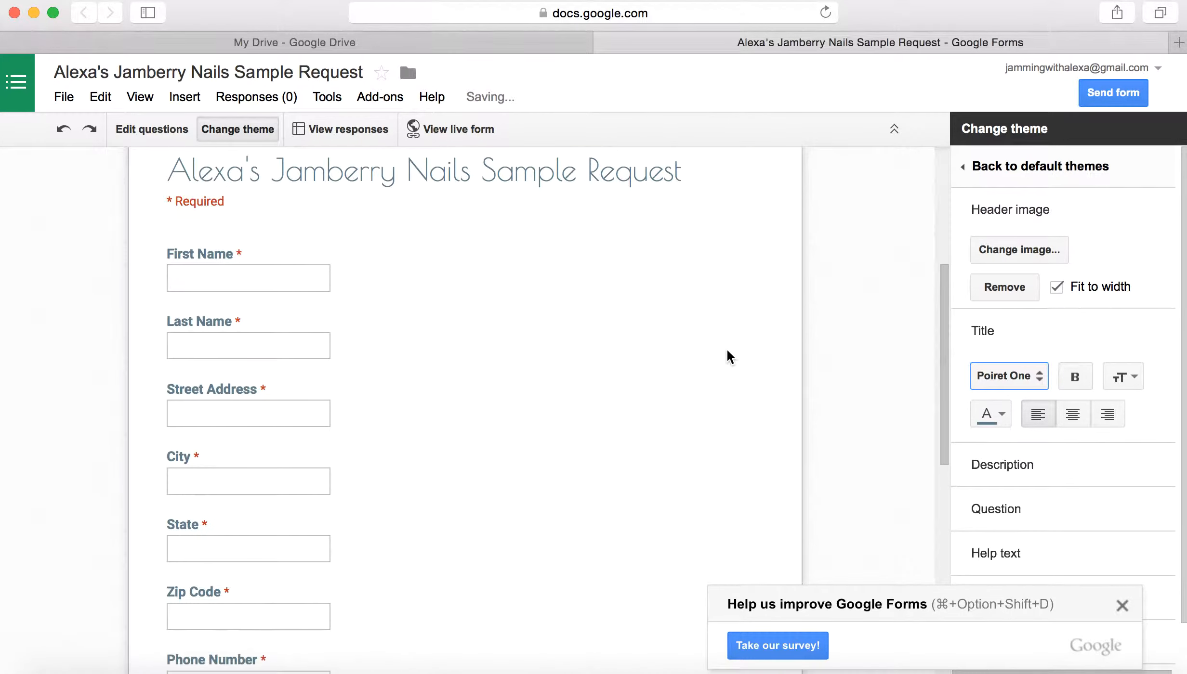
Set the font of the question text to Playfair Display in the custom theme
left_click(986, 479)
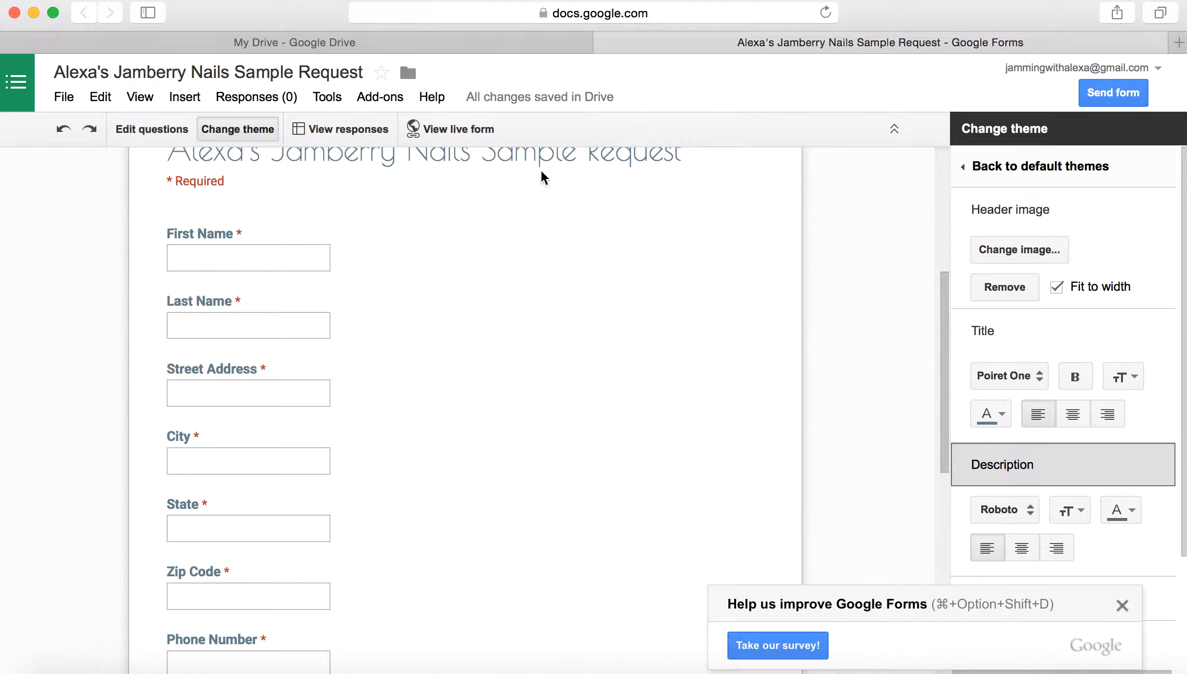
scroll(1019, 463, "down", 3)
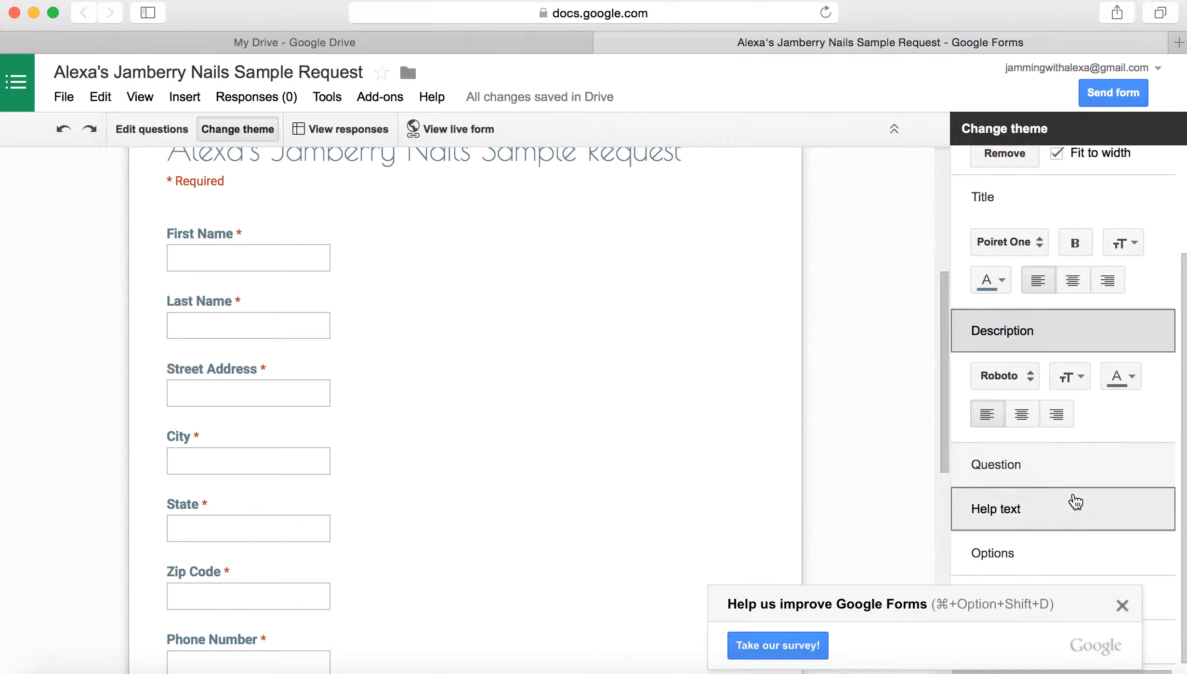
left_click(1058, 473)
left_click(1009, 506)
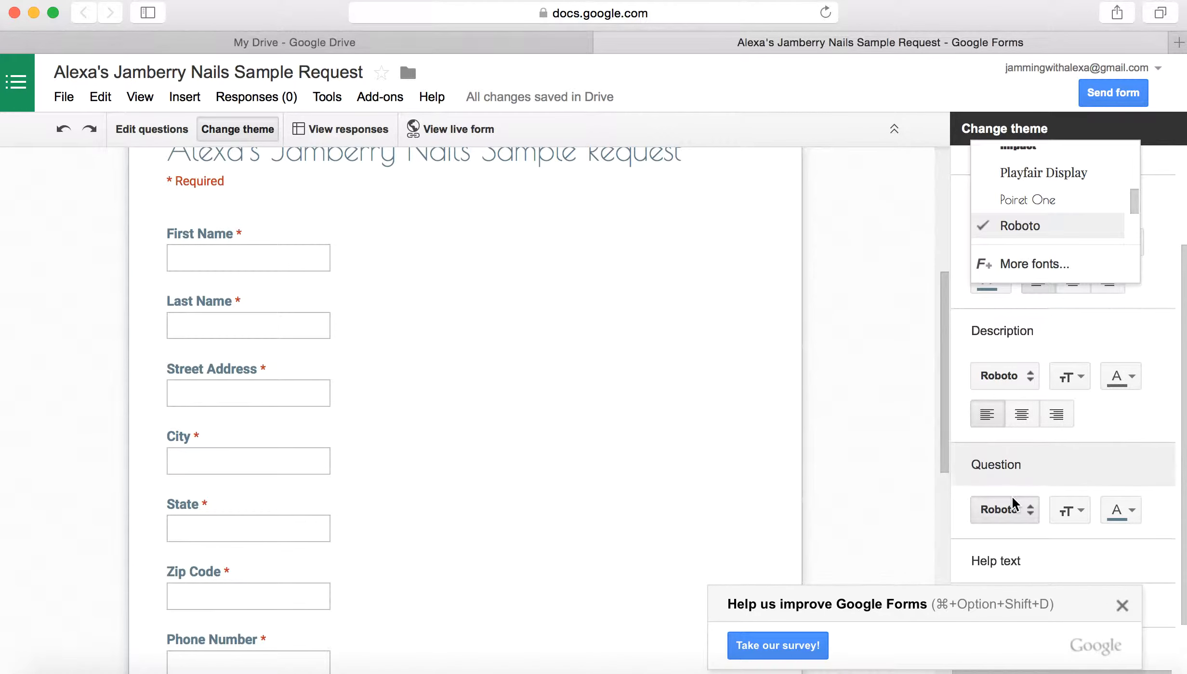
left_click(1049, 199)
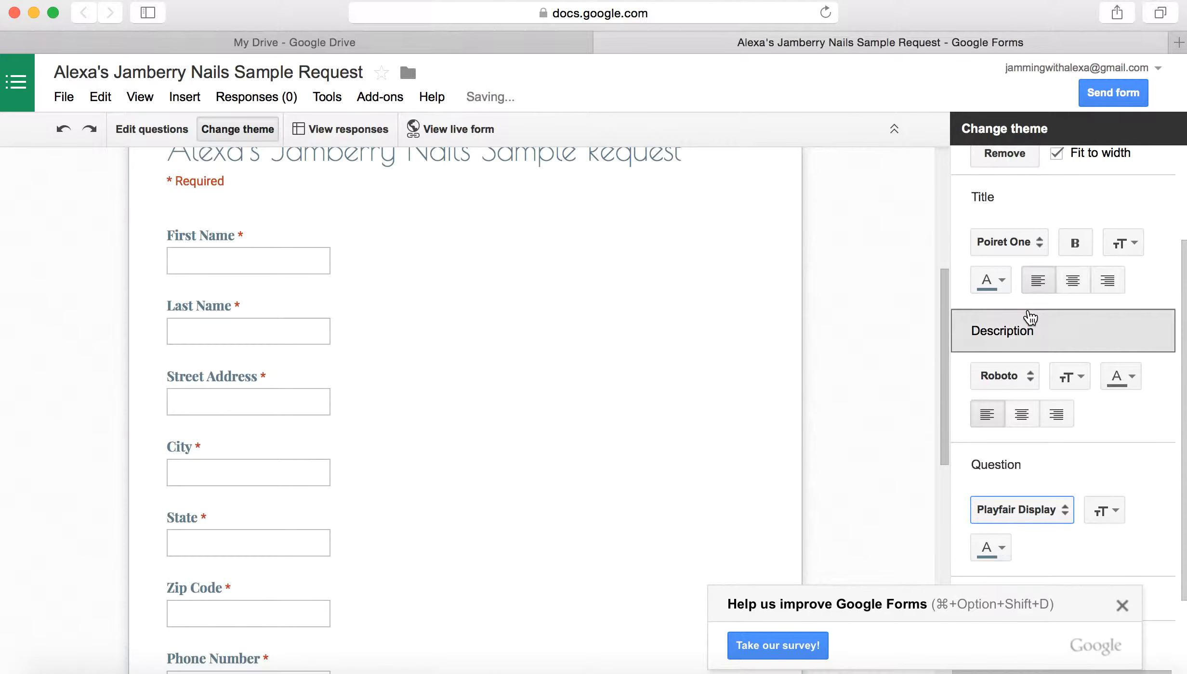
Set the font of the help text to Poiret One in the custom theme
scroll(1029, 316, "down", 2)
left_click(997, 525)
left_click(1004, 558)
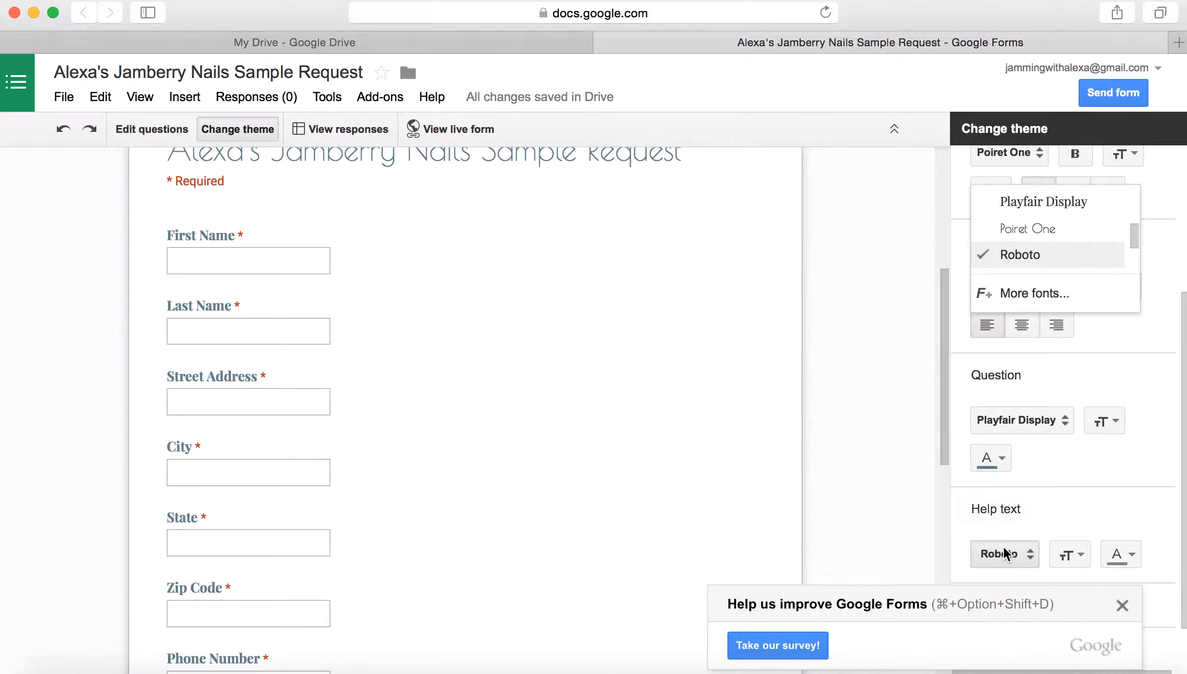
left_click(1041, 232)
scroll(1024, 385, "down", 2)
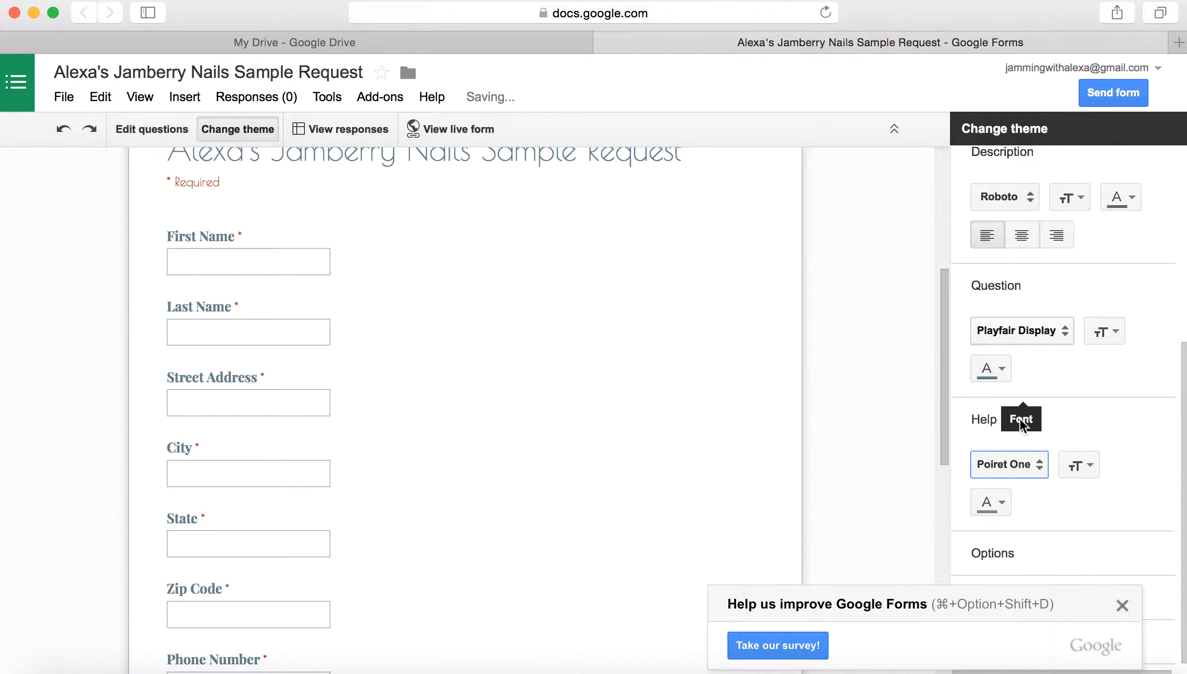
Set the font of the answer options to Playfair Display in the custom theme
left_click(1005, 562)
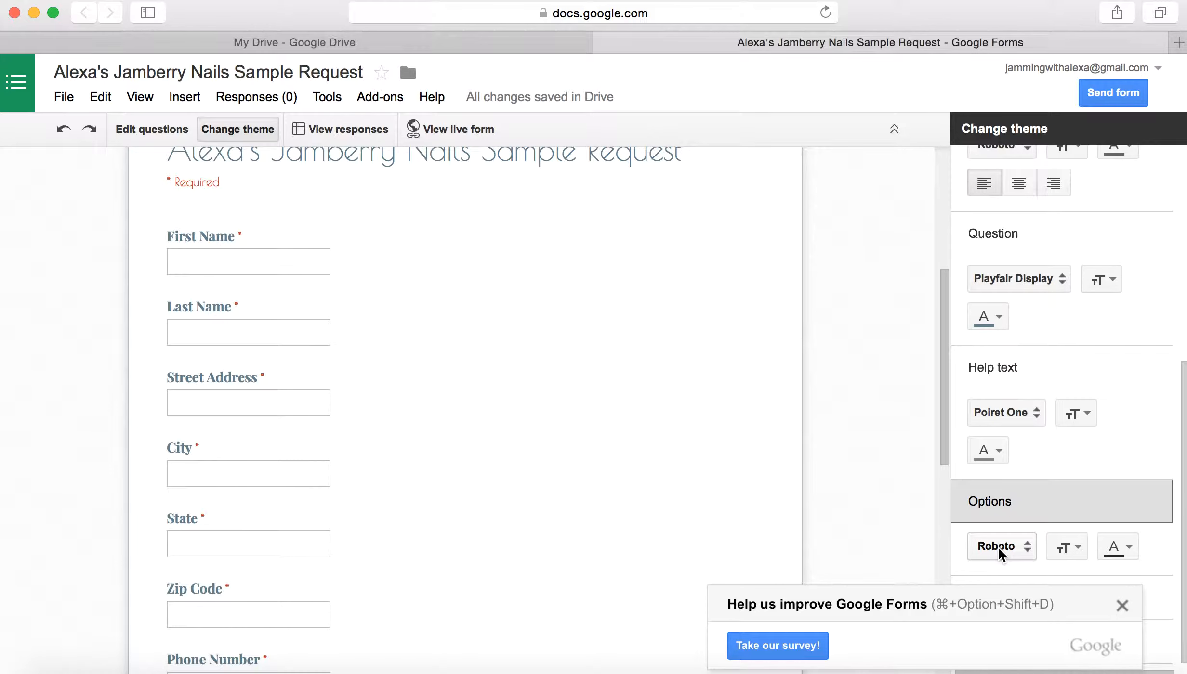
left_click(999, 548)
left_click(1004, 250)
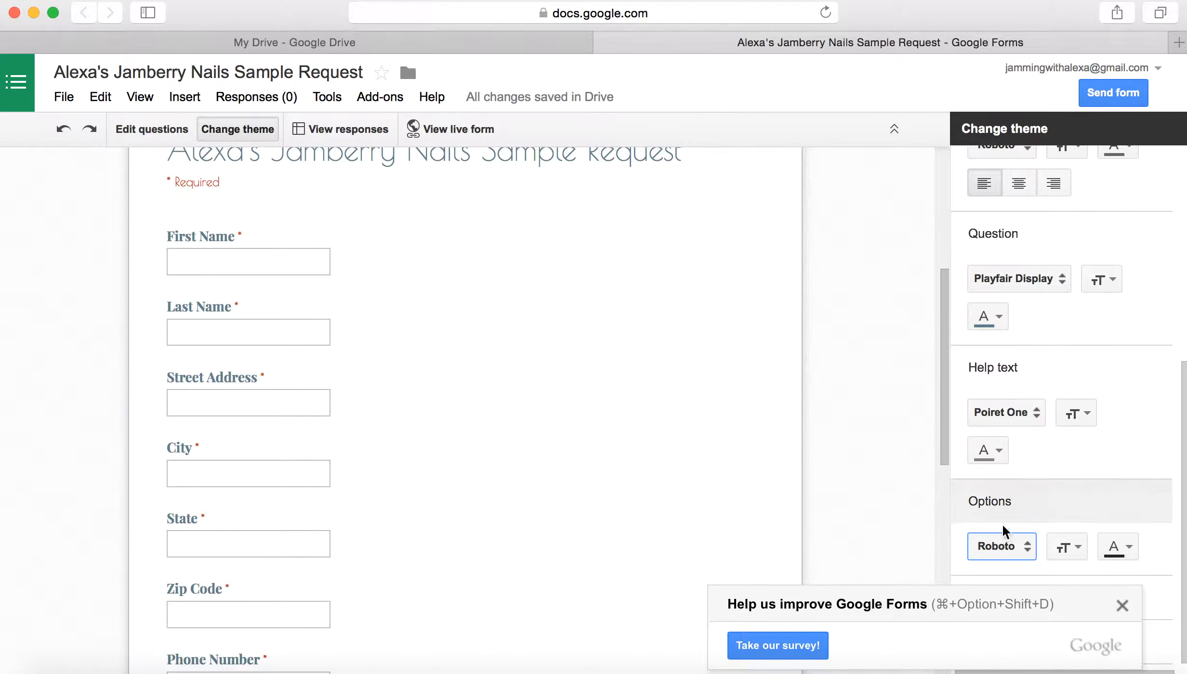
left_click(1005, 546)
left_click(1033, 200)
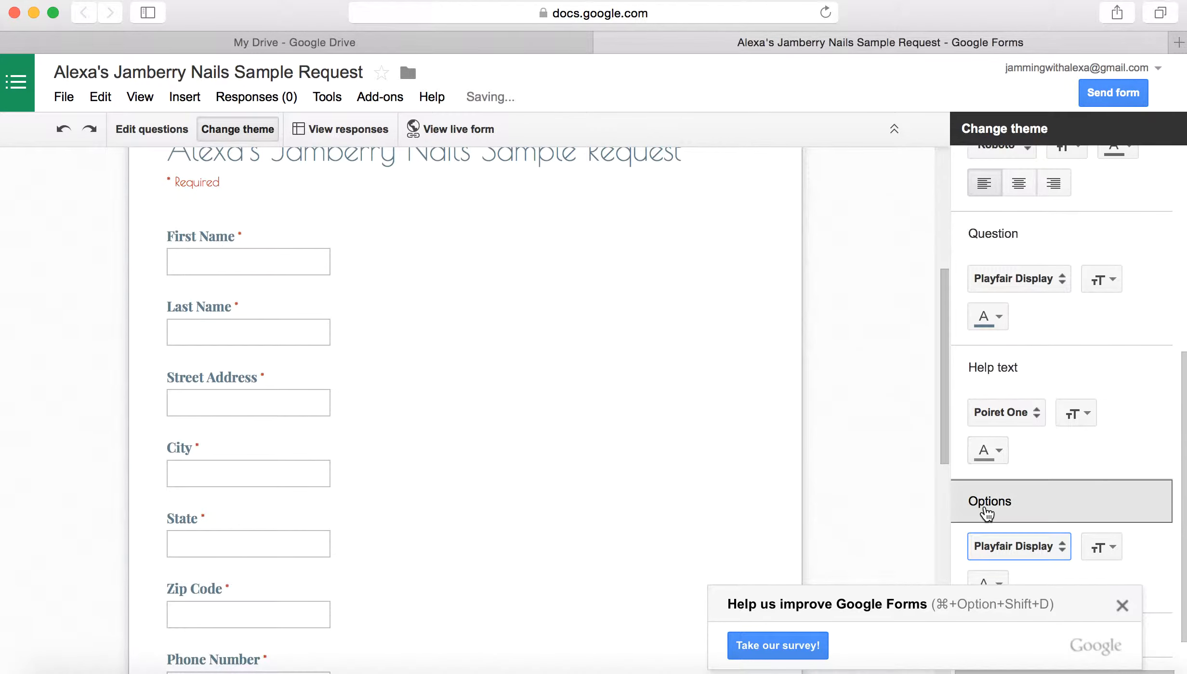
scroll(956, 499, "down", 1)
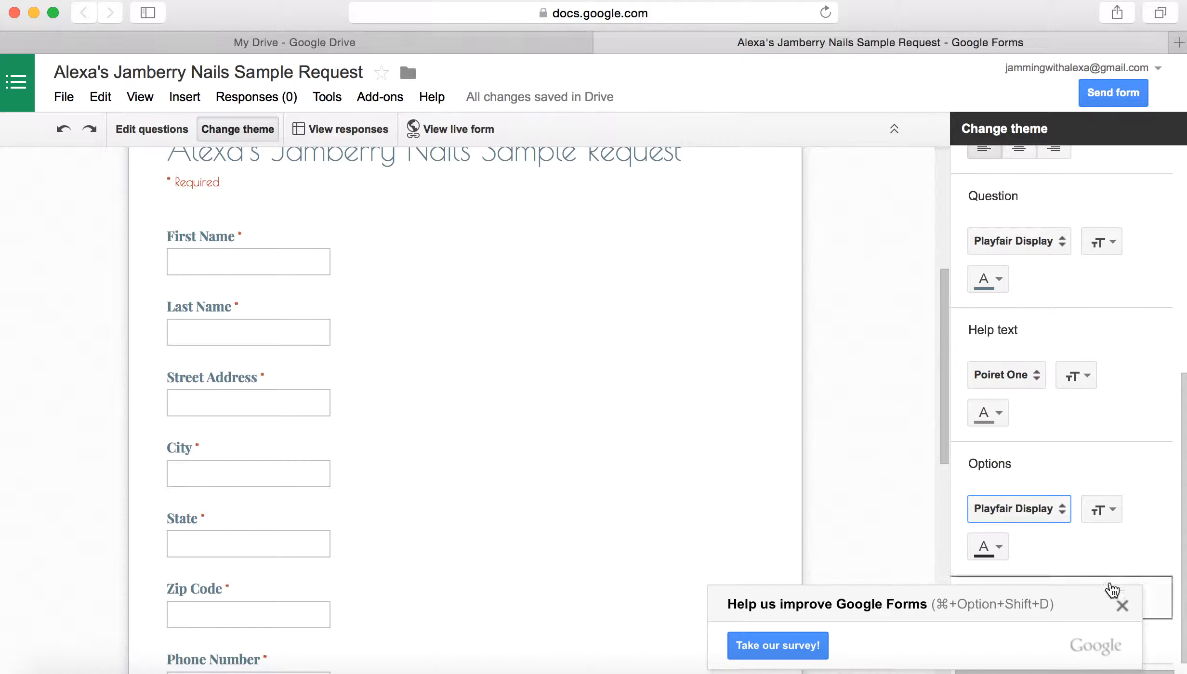
Dismiss the survey notice and examine the theme's form background and page background settings
left_click(1122, 606)
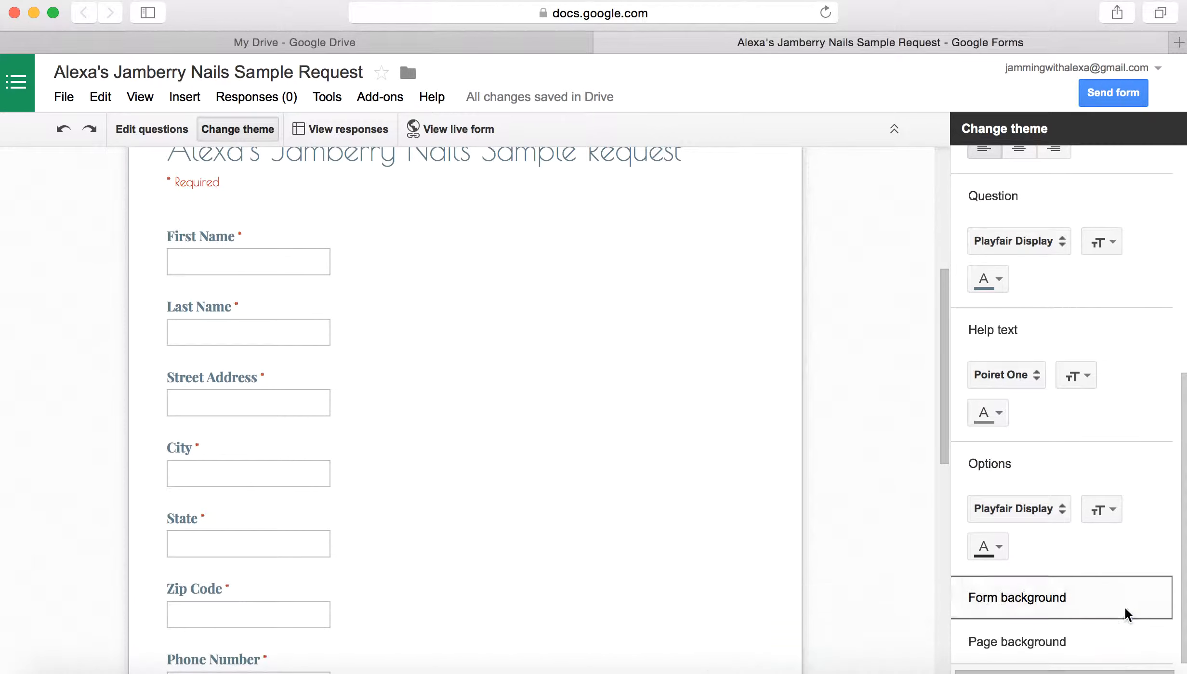
left_click(1029, 611)
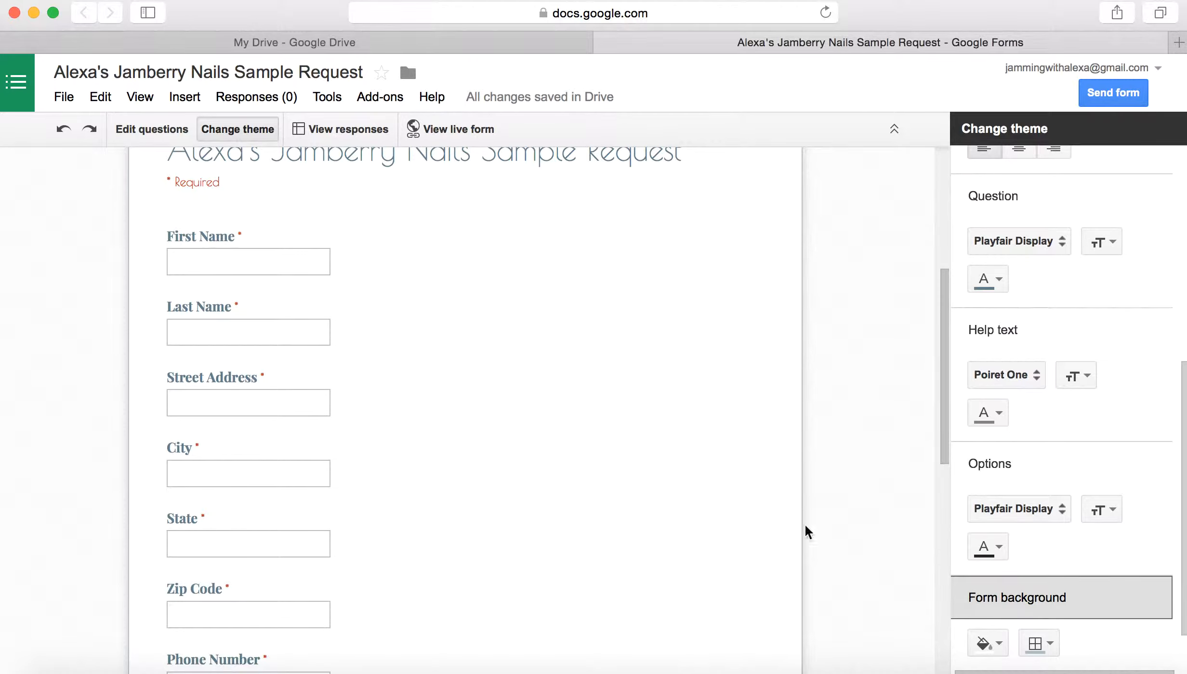
left_click(973, 608)
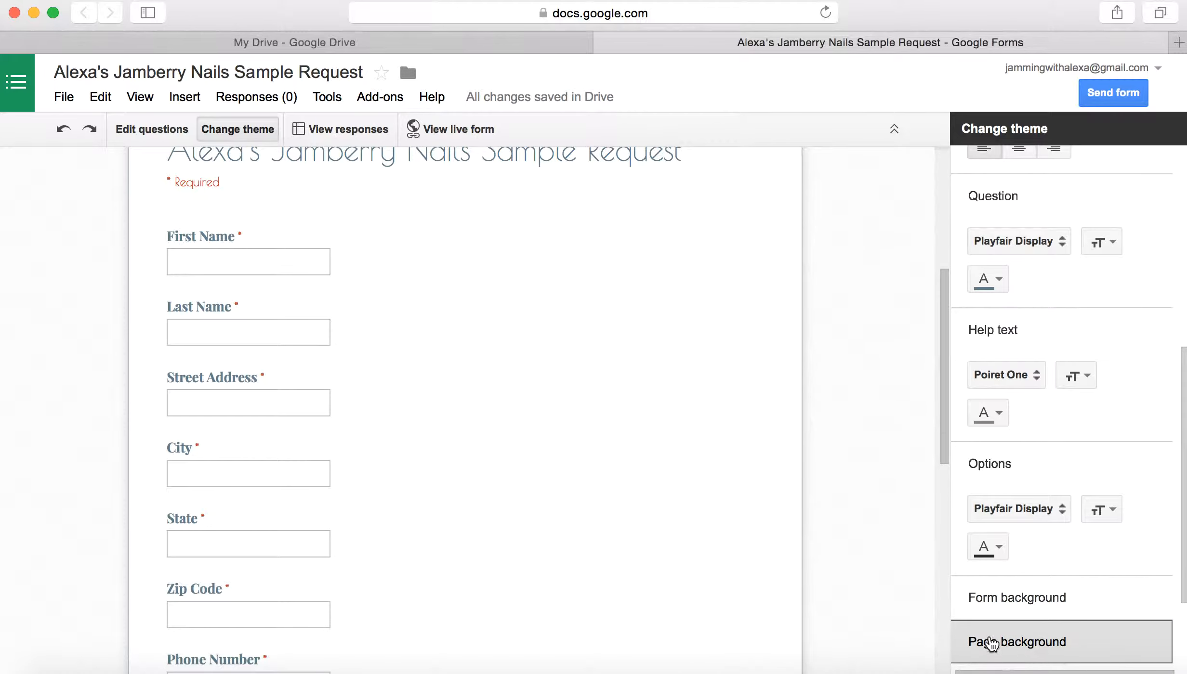
left_click(1041, 655)
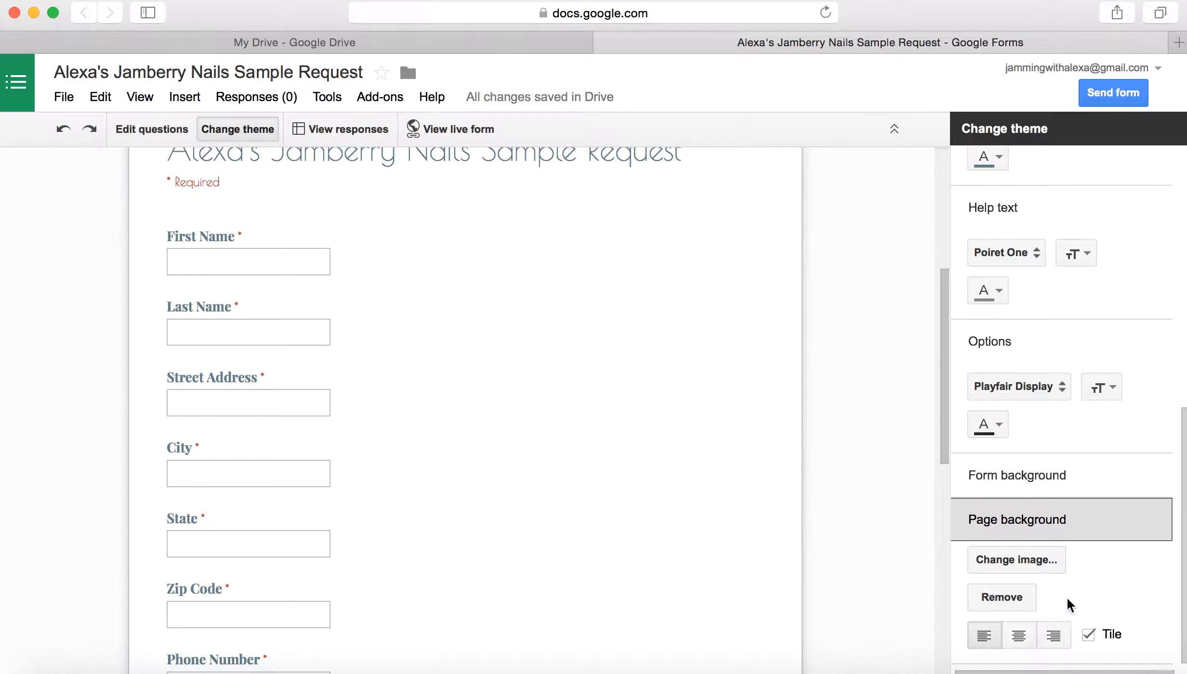
Preview the live form from header to submit button to check the new theme, then return to the form editor
scroll(1070, 558, "up", 10)
scroll(715, 390, "up", 3)
scroll(714, 394, "up", 5)
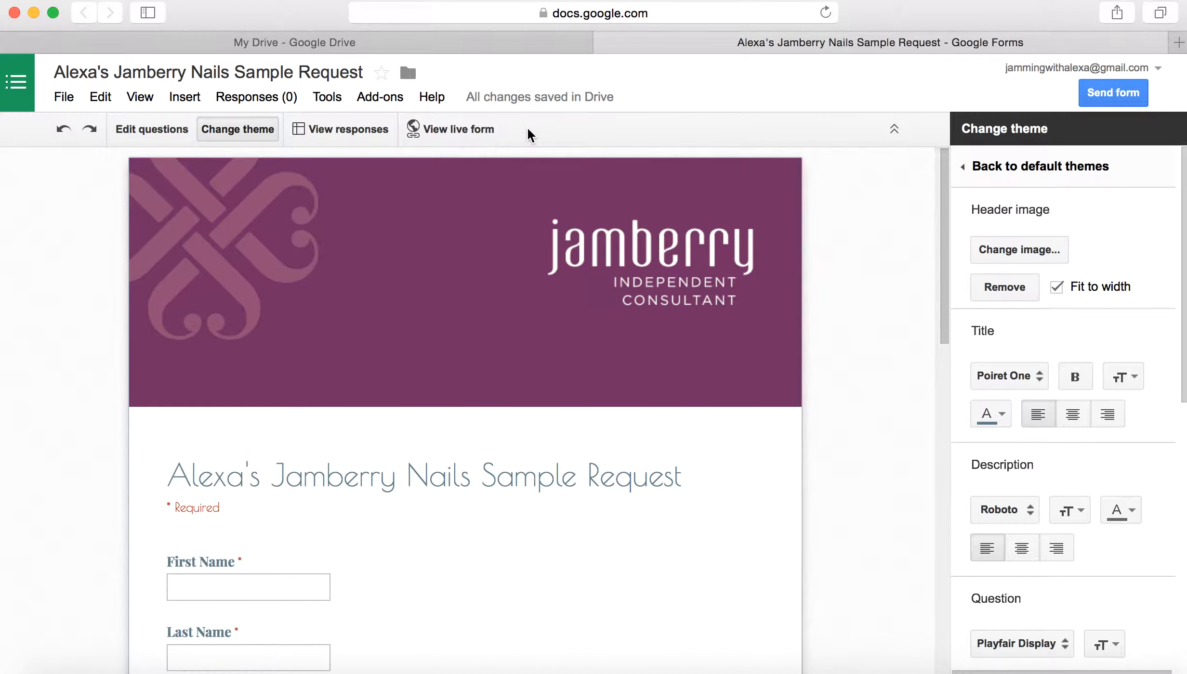
left_click(469, 127)
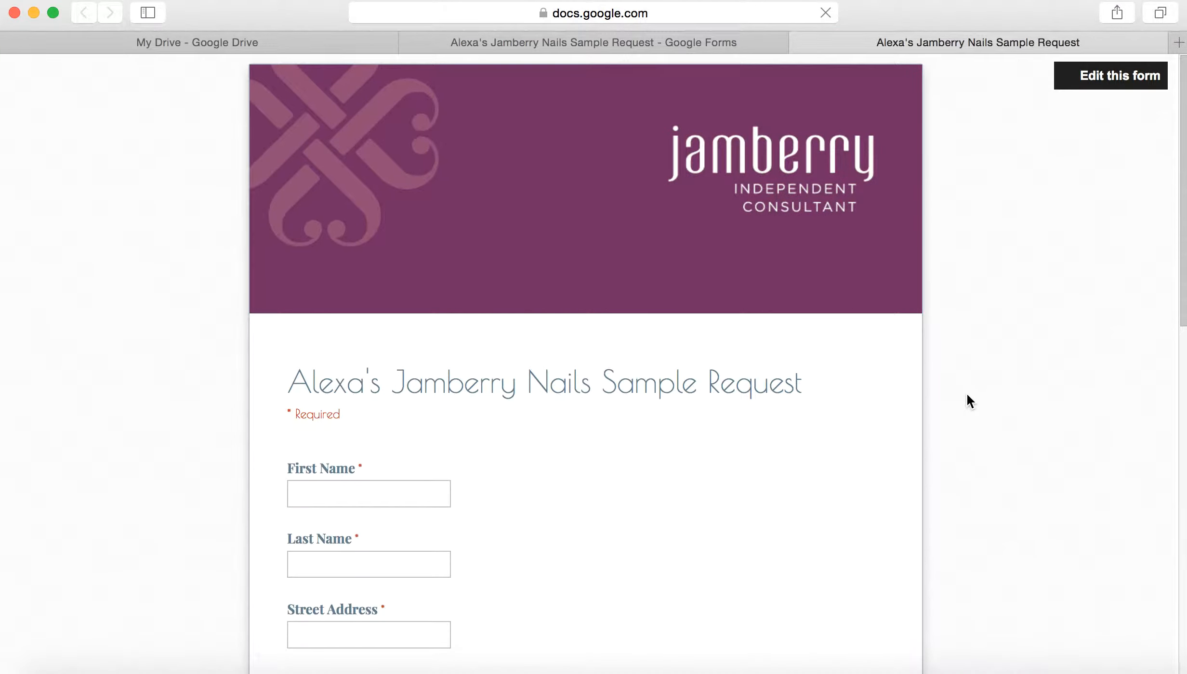
scroll(966, 396, "down", 15)
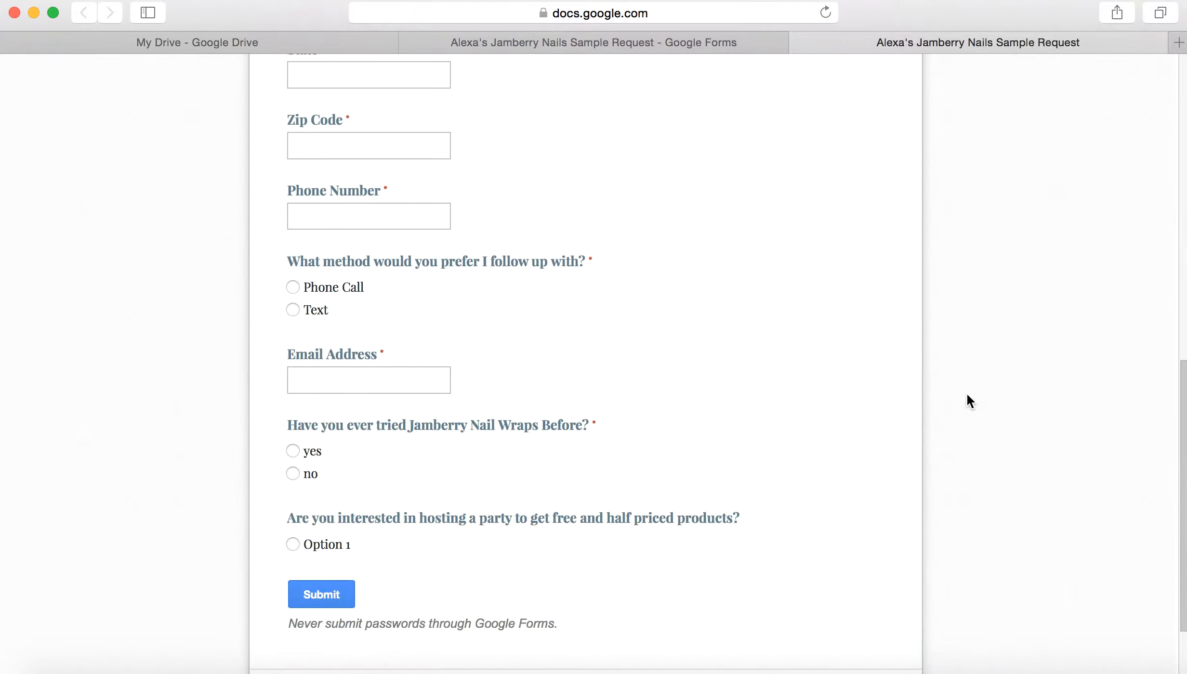
scroll(966, 392, "up", 10)
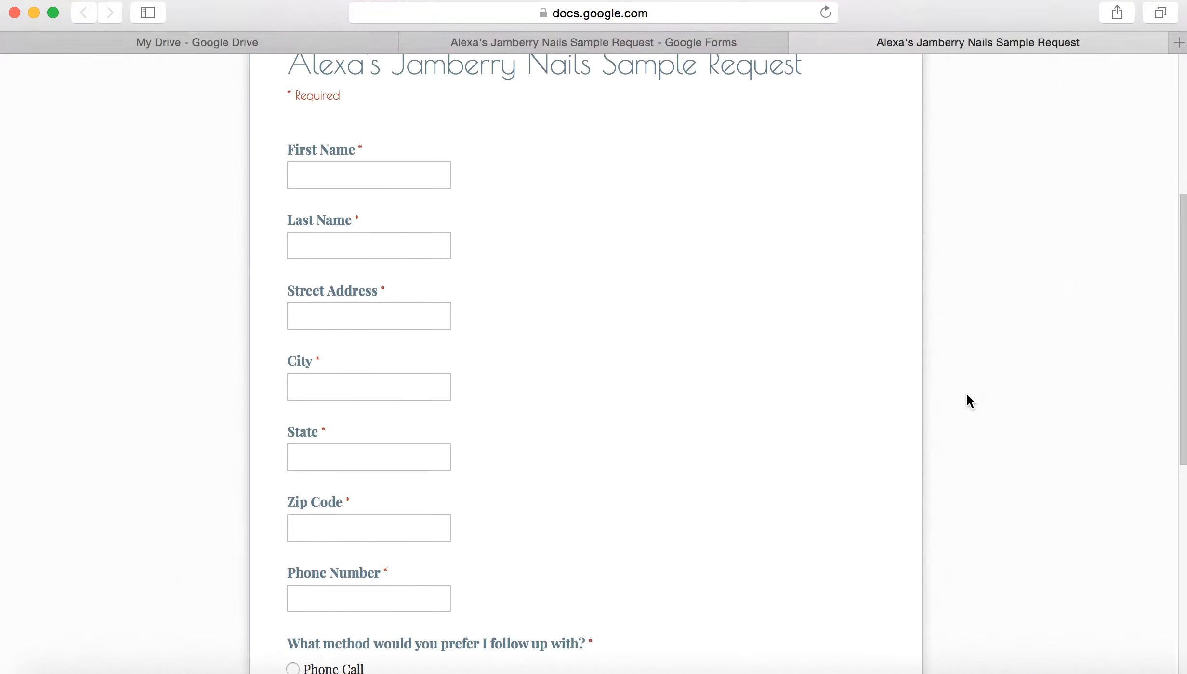
scroll(967, 396, "up", 5)
left_click(689, 42)
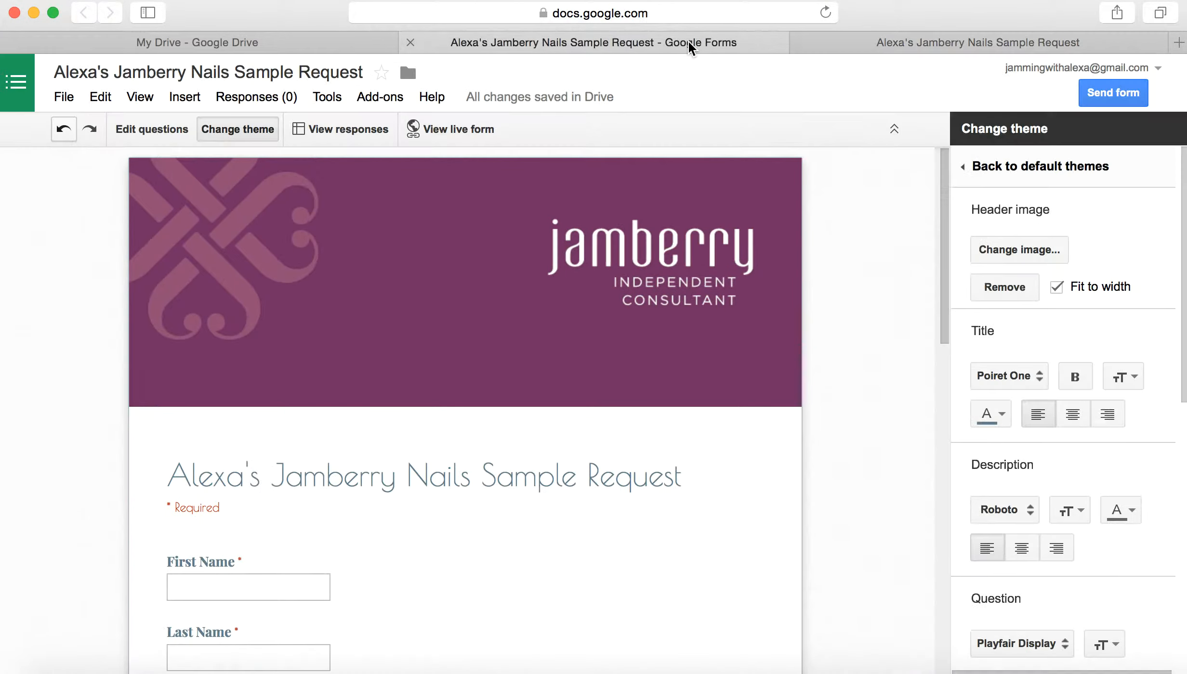
left_click(800, 42)
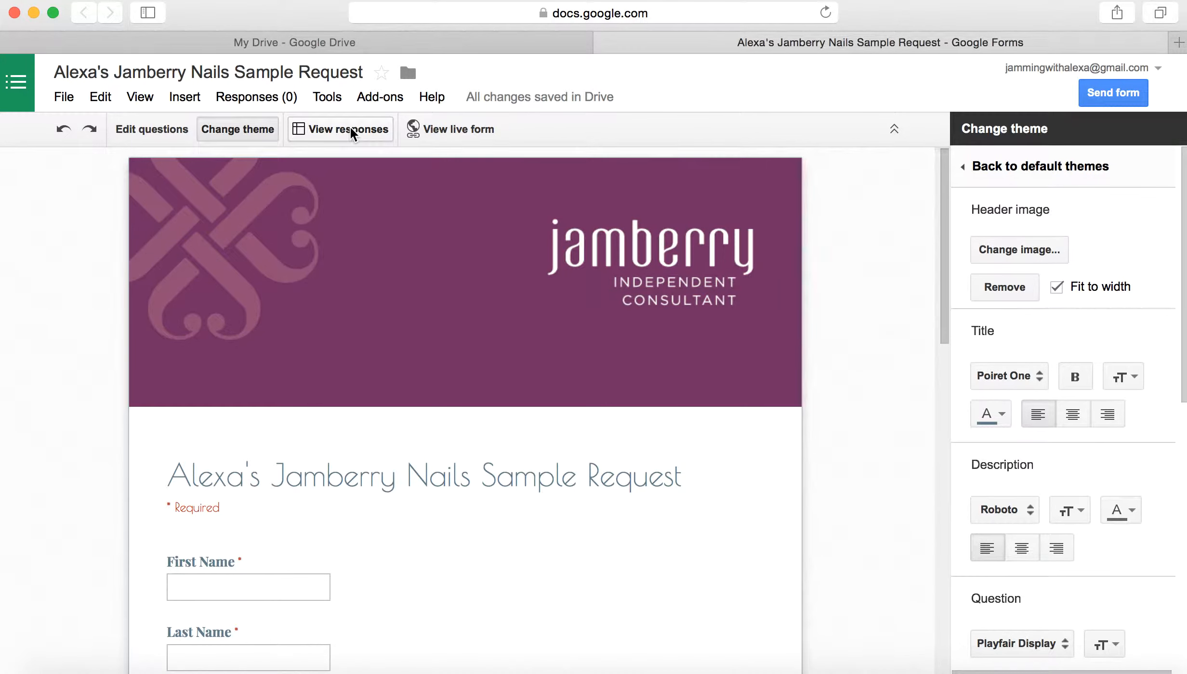
Return to editing the questions and start inserting an image uploaded from the computer
left_click(160, 128)
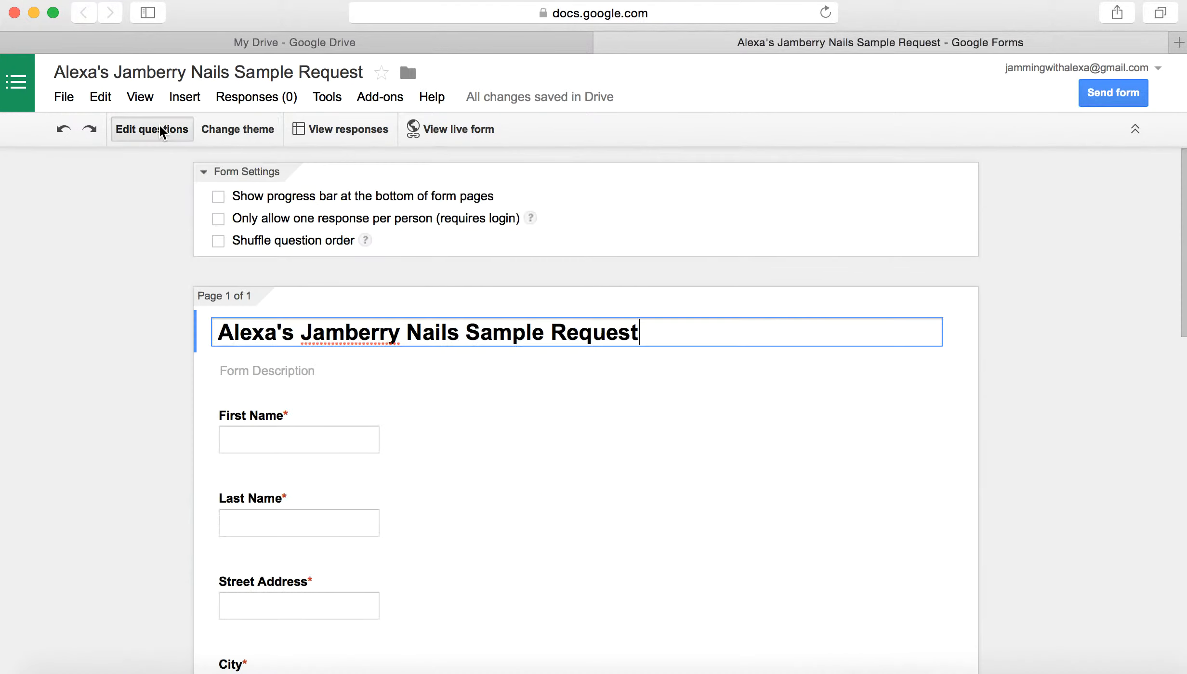
left_click(183, 99)
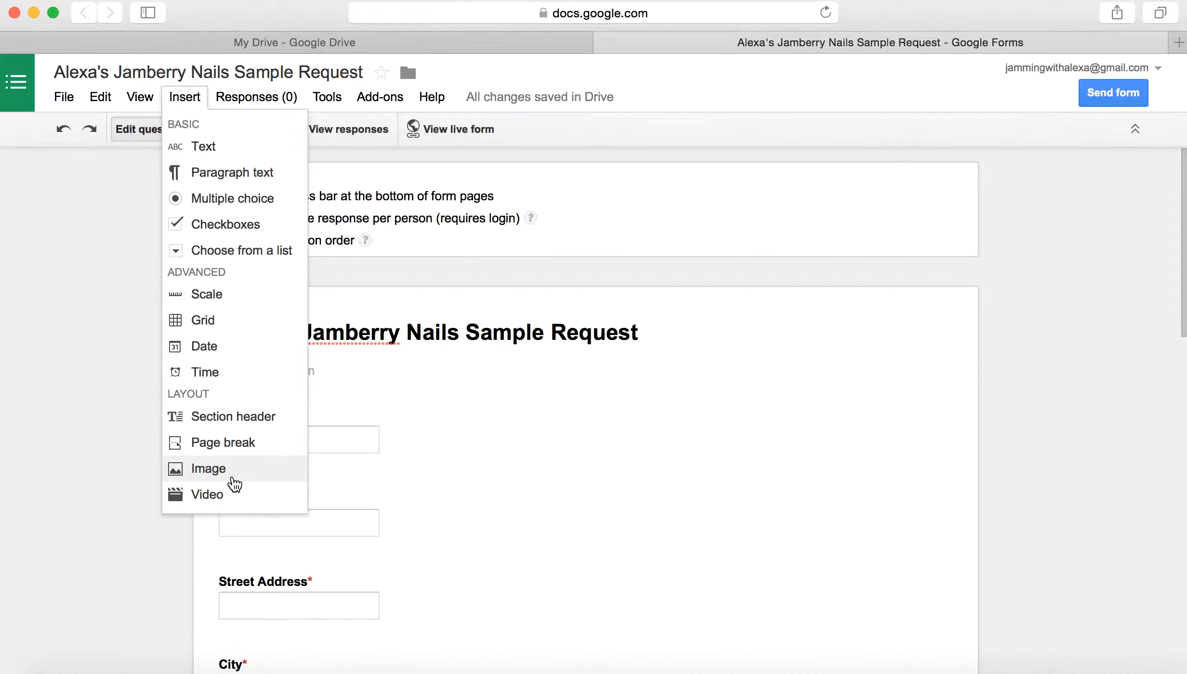
left_click(209, 469)
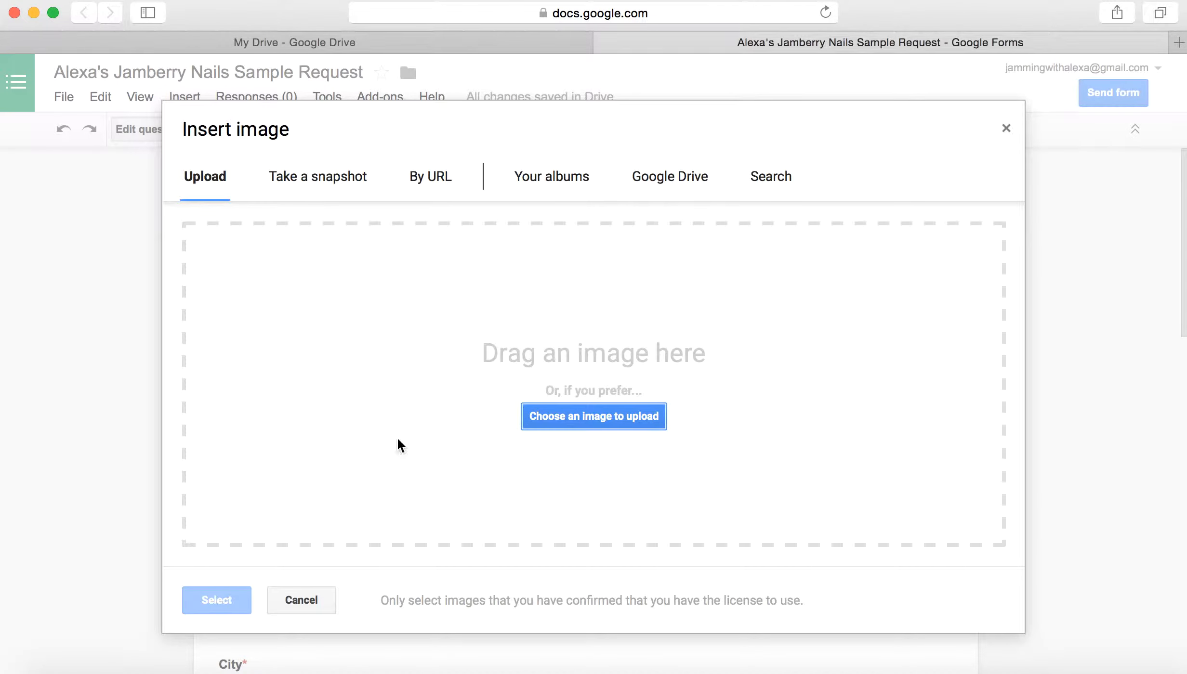
left_click(603, 417)
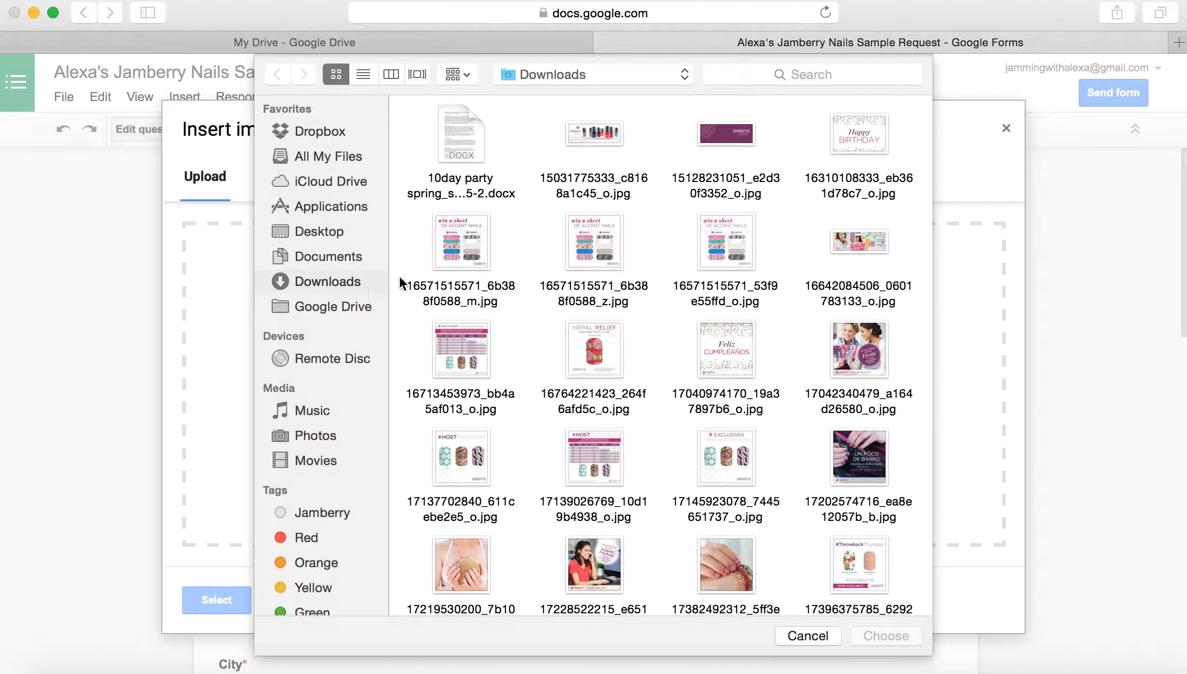
Search the computer's files for "sample" and insert the image "Choose a sample" from the Fall 2014 Samples folder into the form
scroll(649, 275, "down", 6)
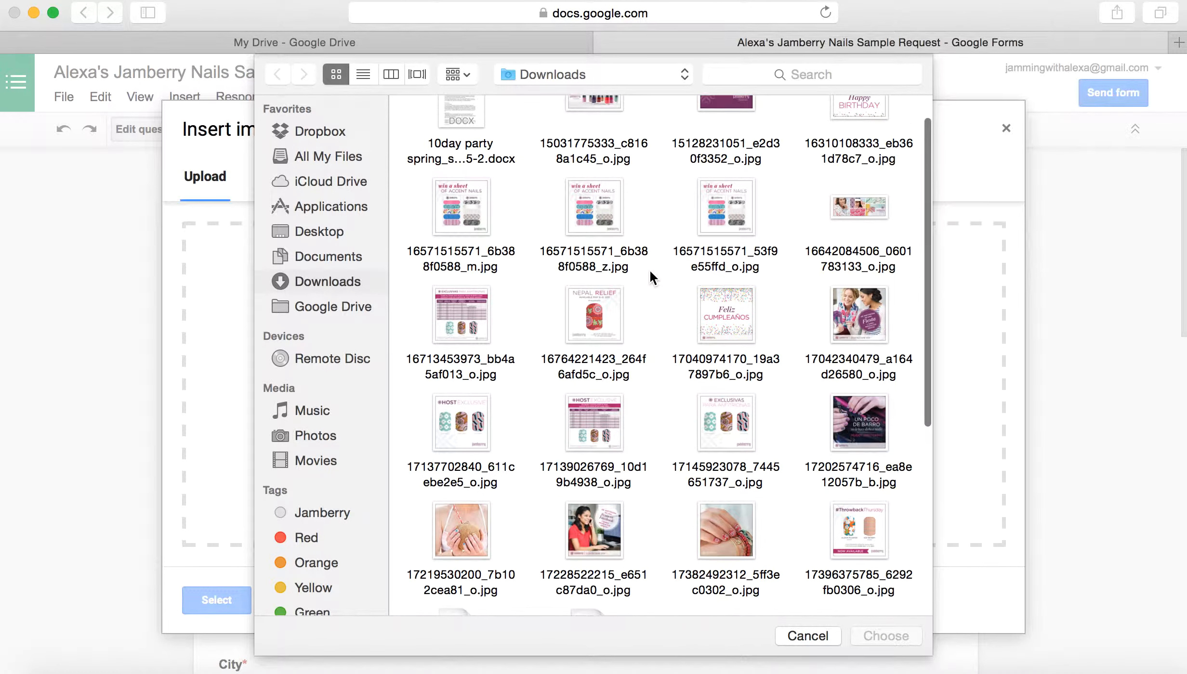
scroll(649, 269, "up", 5)
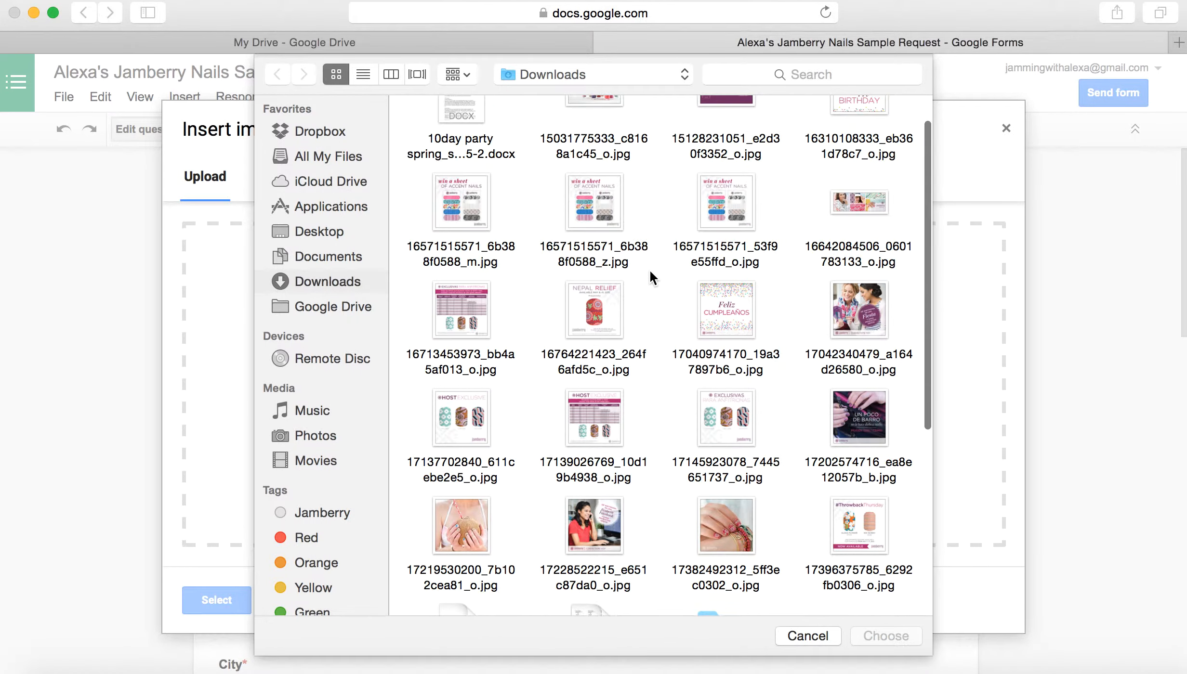
left_click(778, 73)
type("sample")
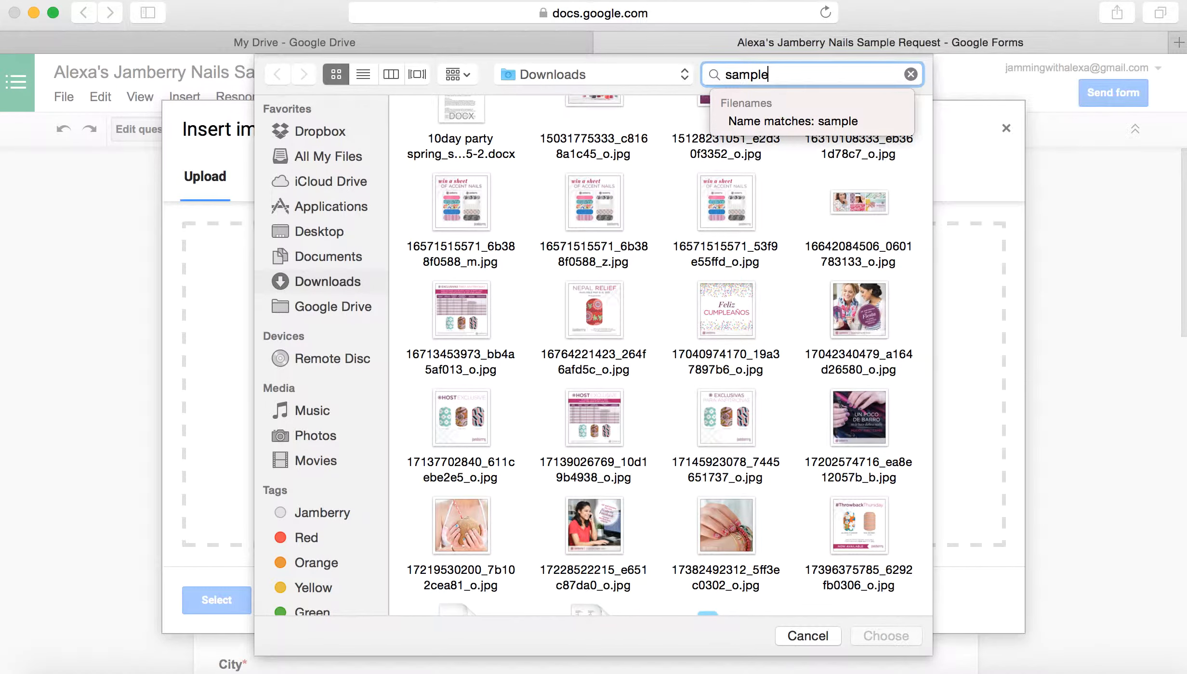
scroll(723, 329, "down", 10)
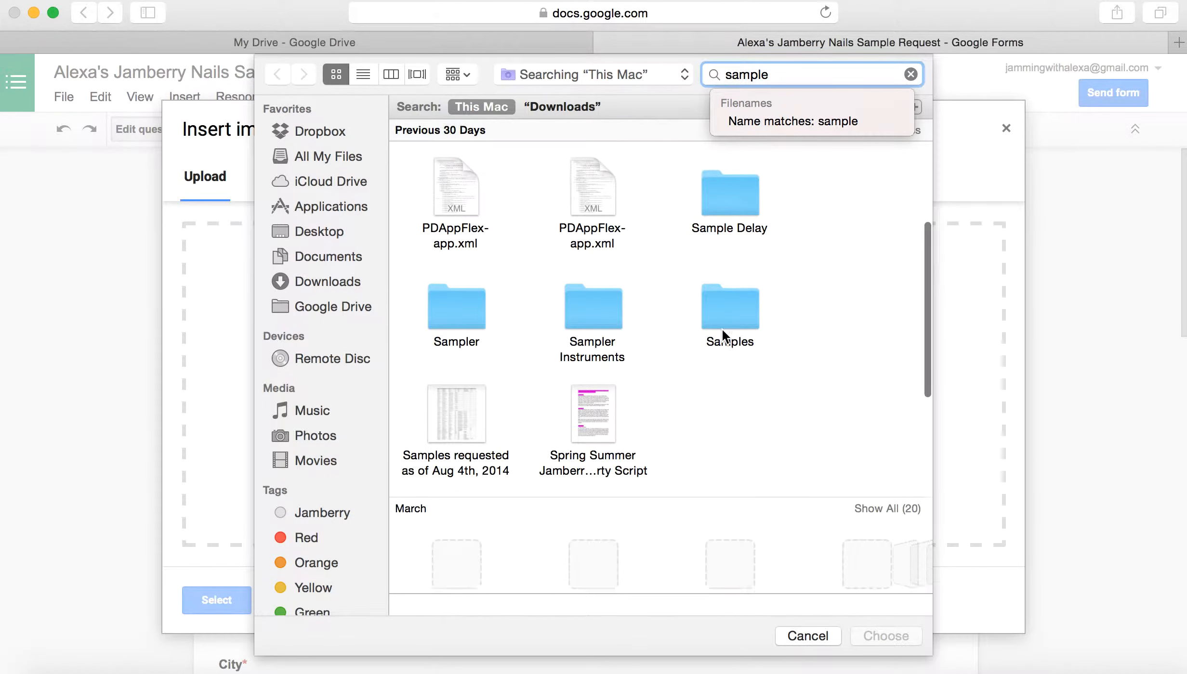
scroll(722, 328, "down", 2)
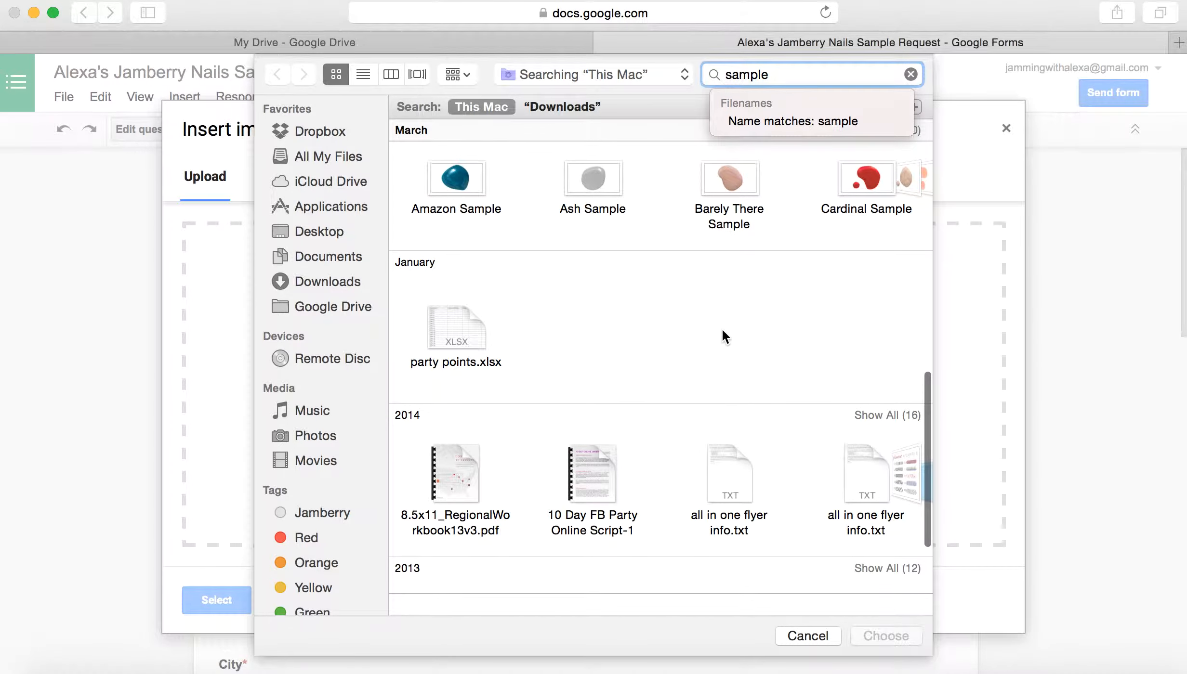
scroll(719, 497, "right", 5)
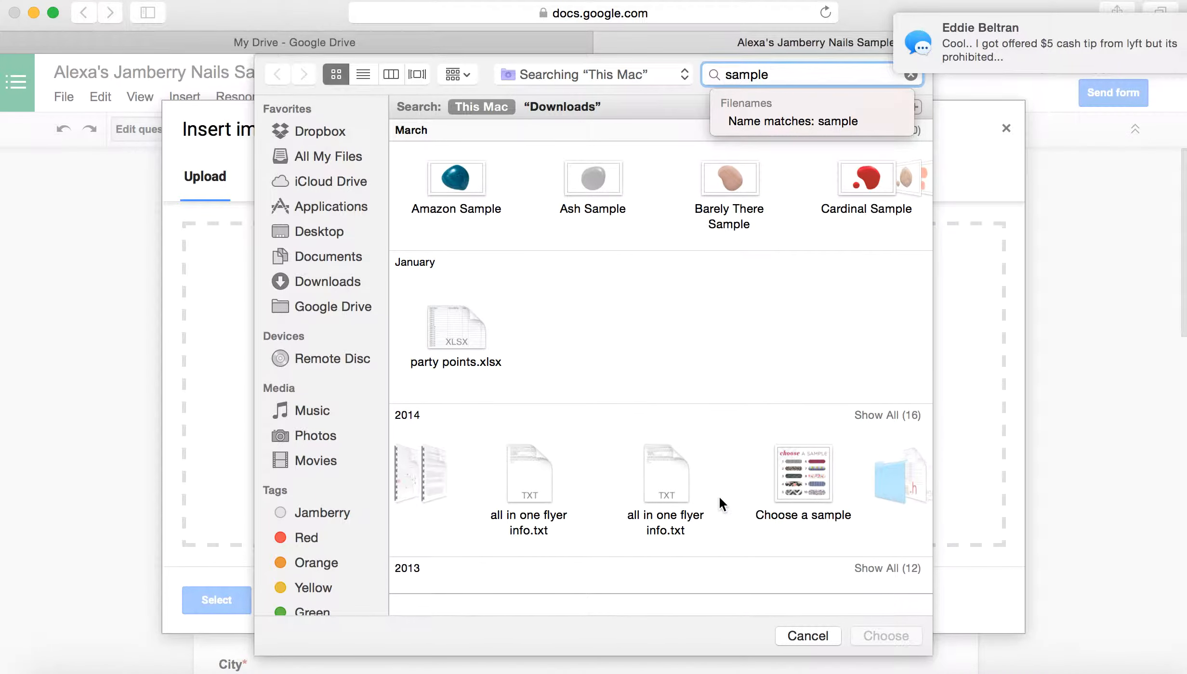
left_click(730, 476)
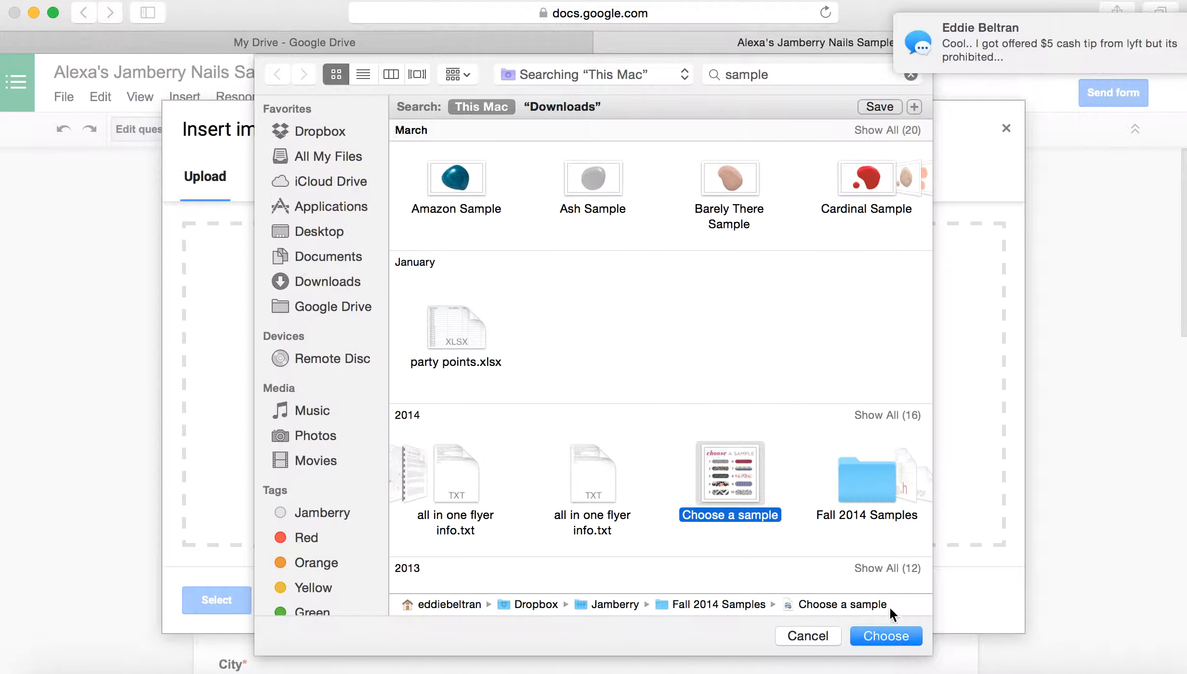
left_click(888, 633)
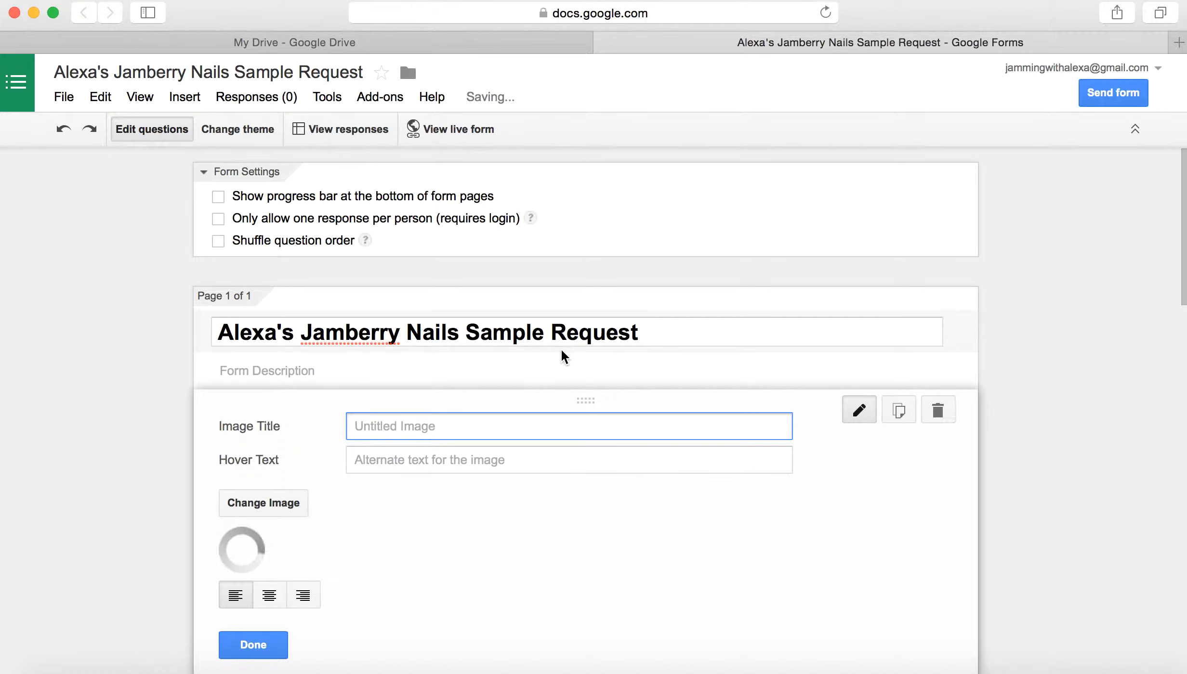
scroll(488, 501, "down", 8)
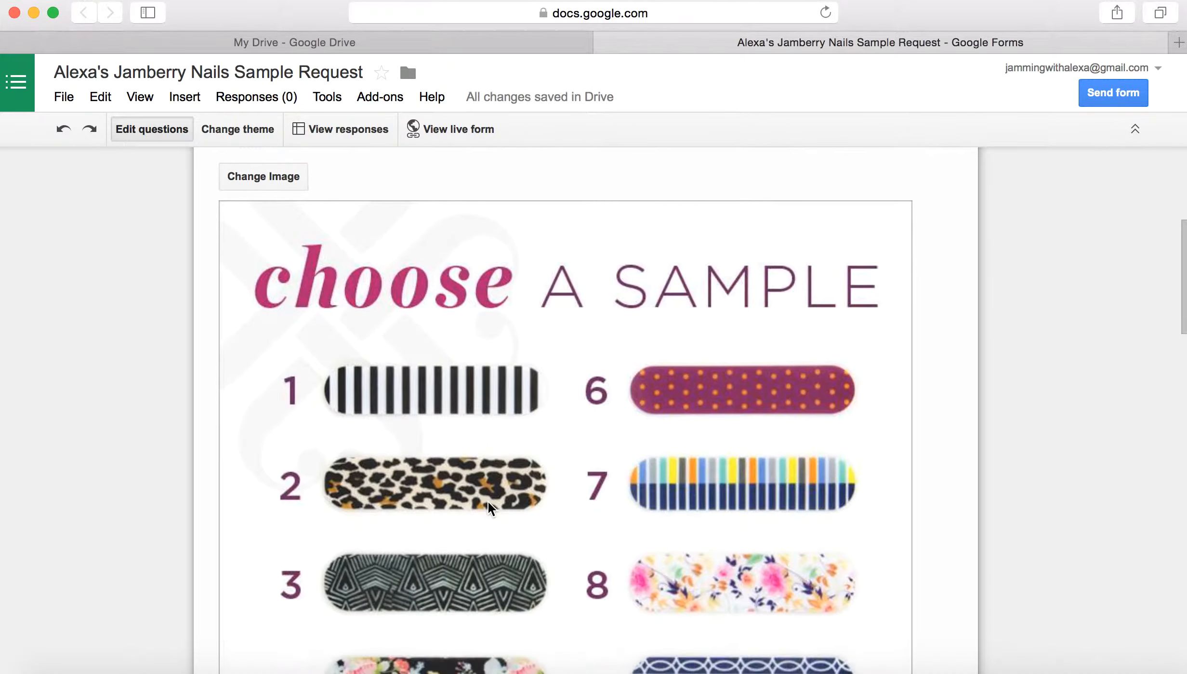
Center the sample-choice image in the form and shrink it proportionally to less than half its inserted size
scroll(488, 501, "down", 8)
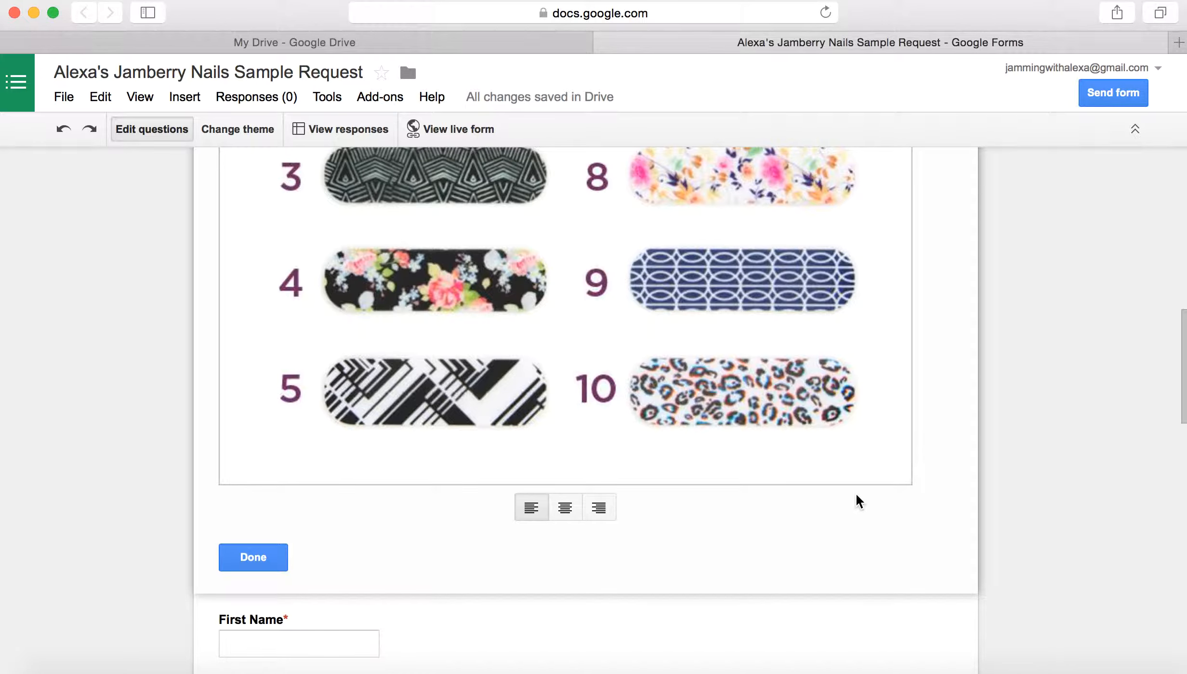
left_click(560, 504)
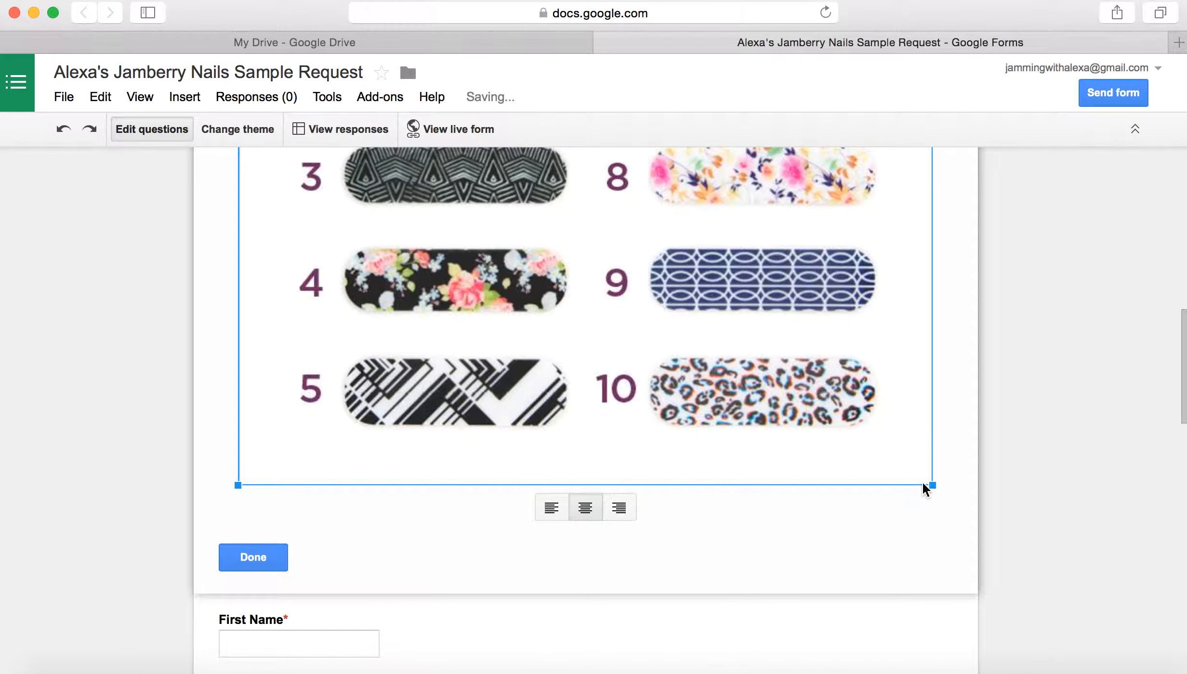
left_click_drag(939, 487, 702, 205)
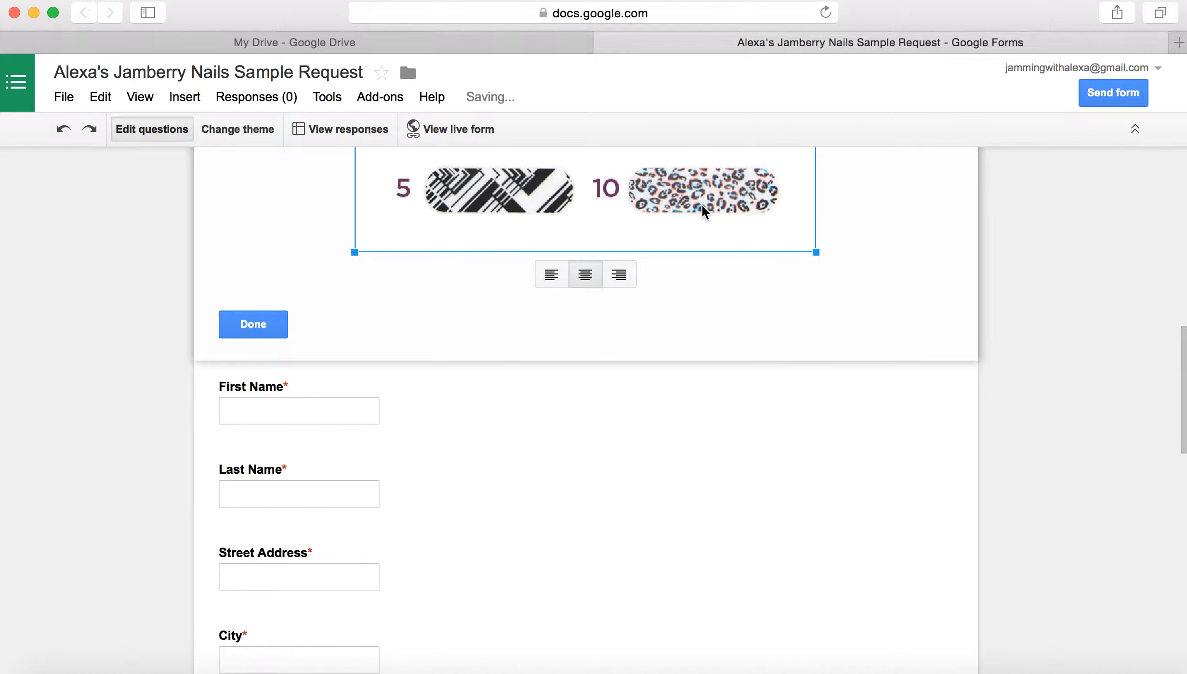
scroll(702, 205, "up", 2)
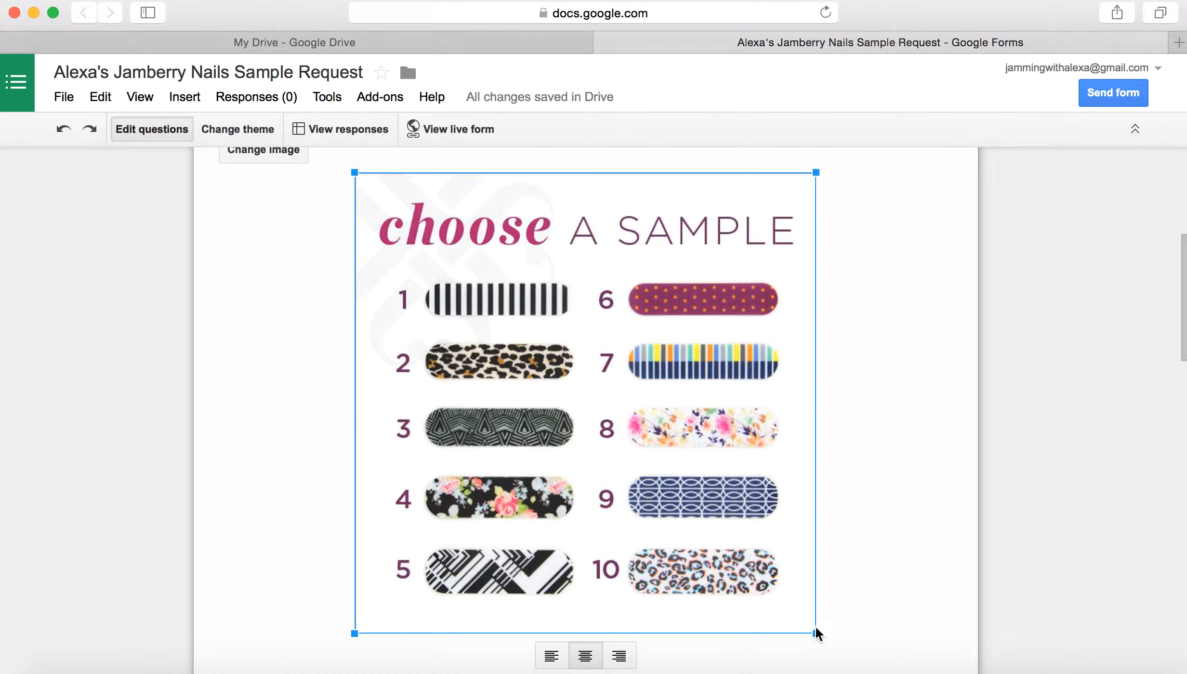
left_click_drag(815, 632, 638, 404)
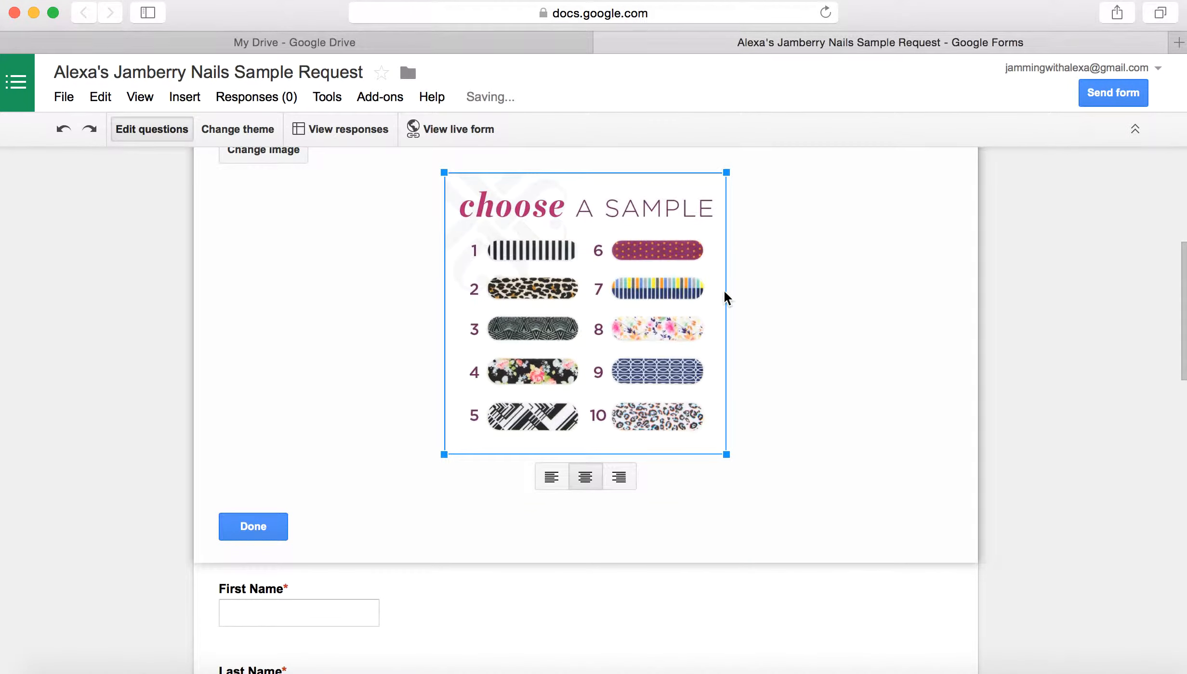
scroll(724, 291, "up", 5)
scroll(724, 291, "down", 4)
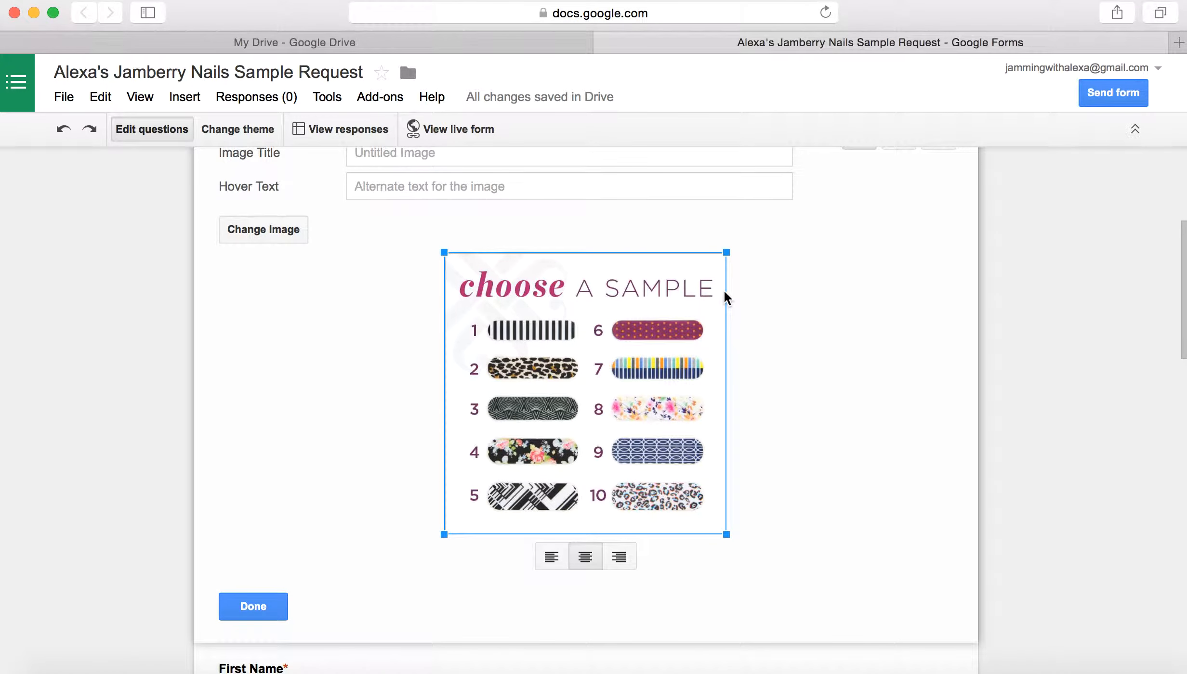
Title the sample-choice image "Choose A Sample!"
scroll(724, 289, "up", 2)
left_click(555, 225)
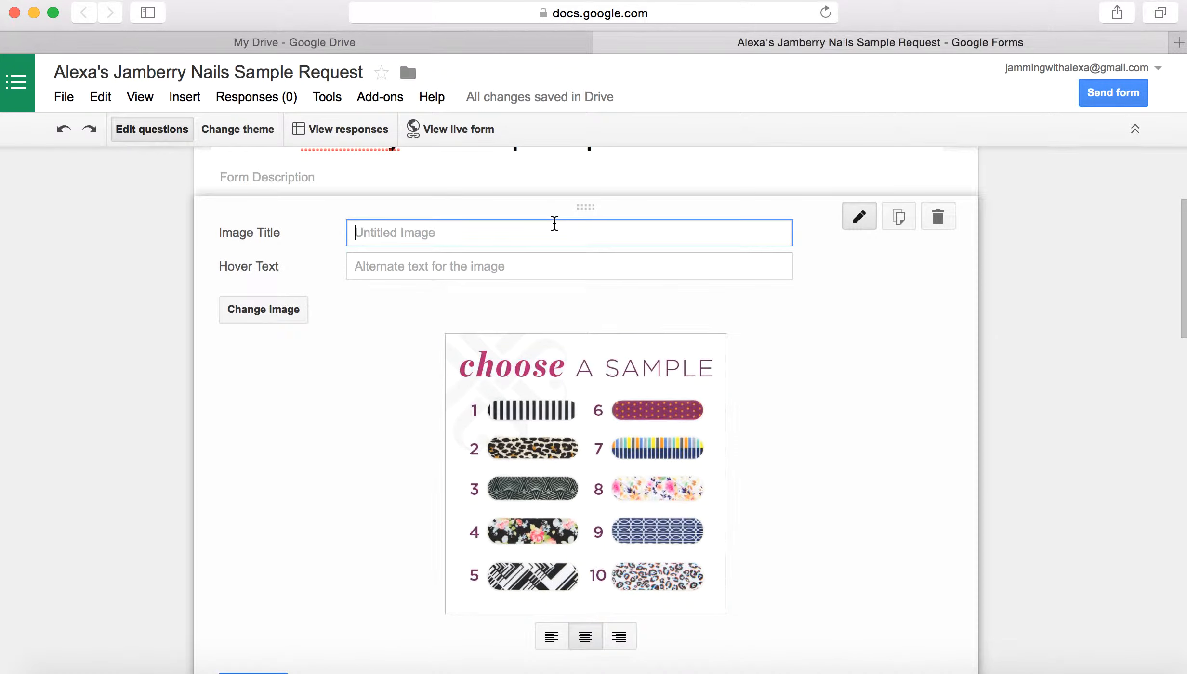
type("Choose A Sample!")
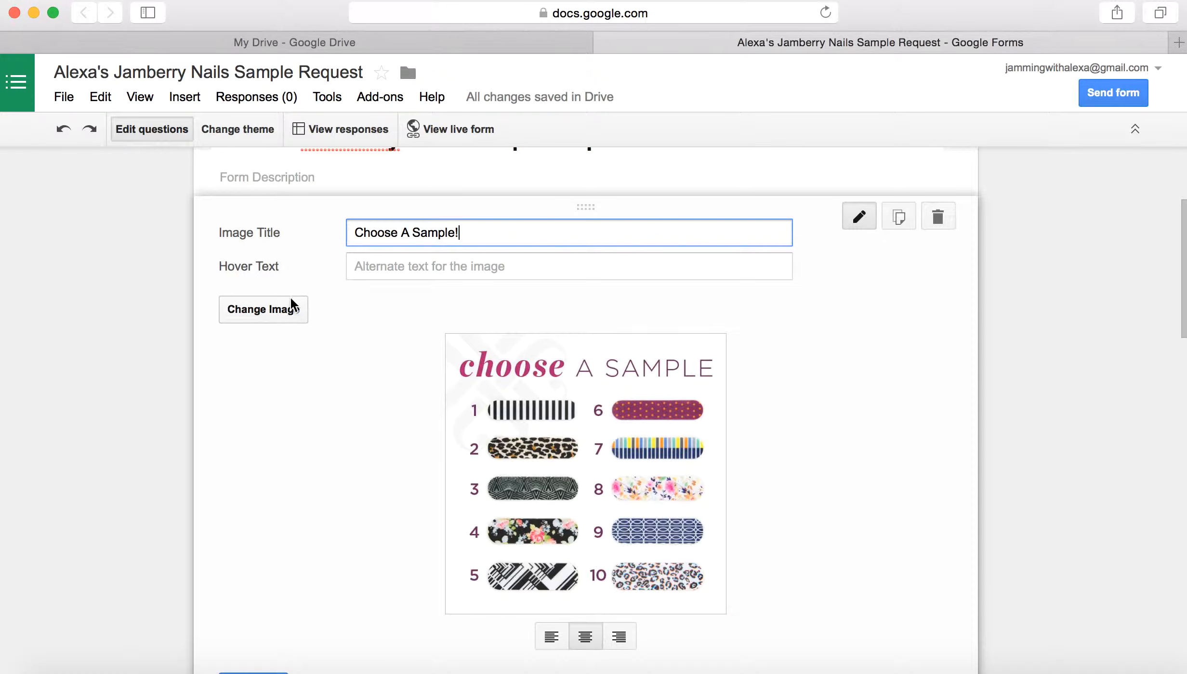
scroll(451, 333, "down", 2)
scroll(449, 328, "down", 20)
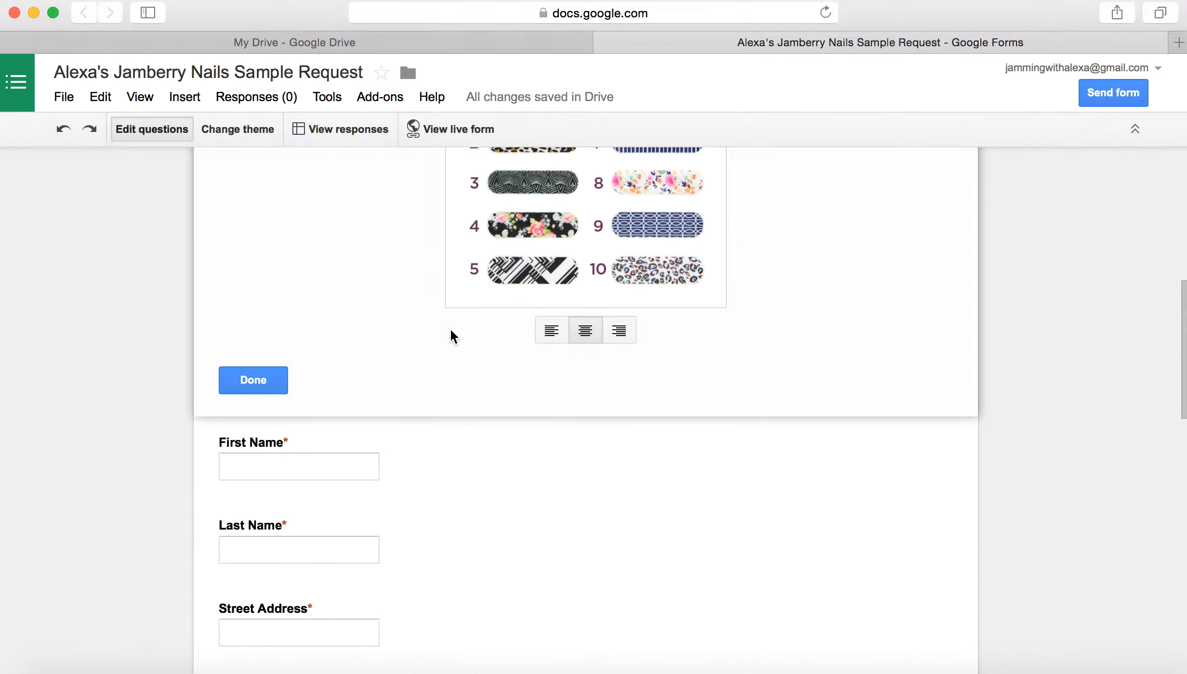
scroll(451, 331, "up", 20)
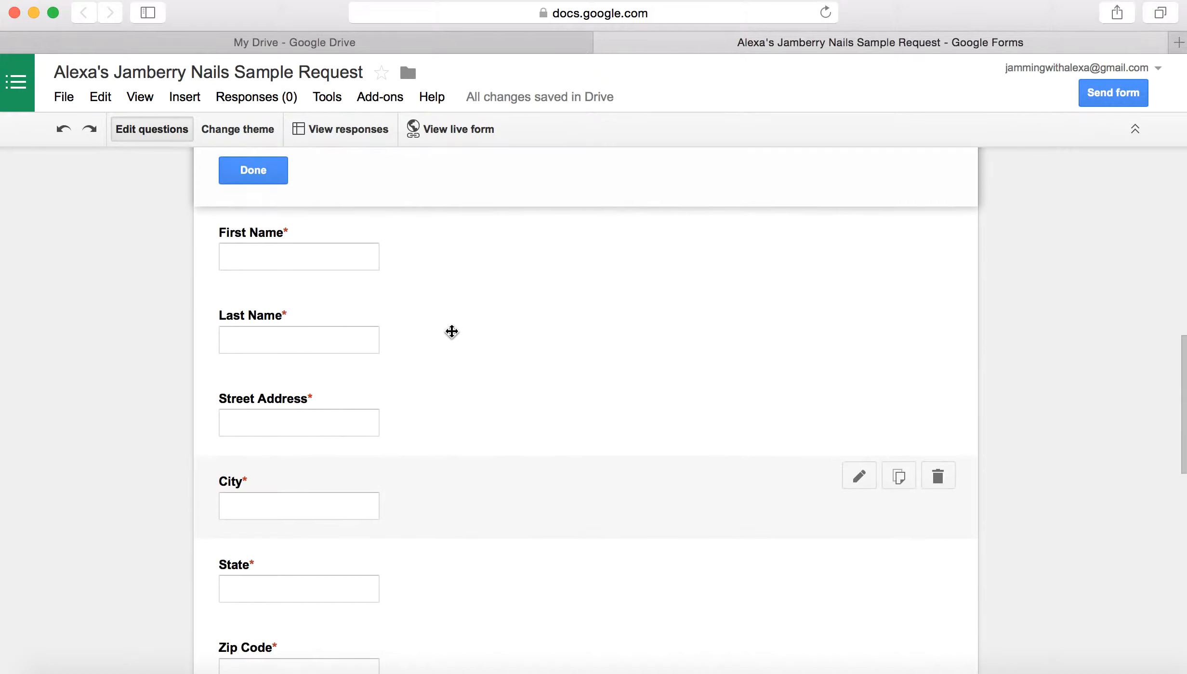
scroll(451, 331, "down", 20)
scroll(451, 331, "down", 8)
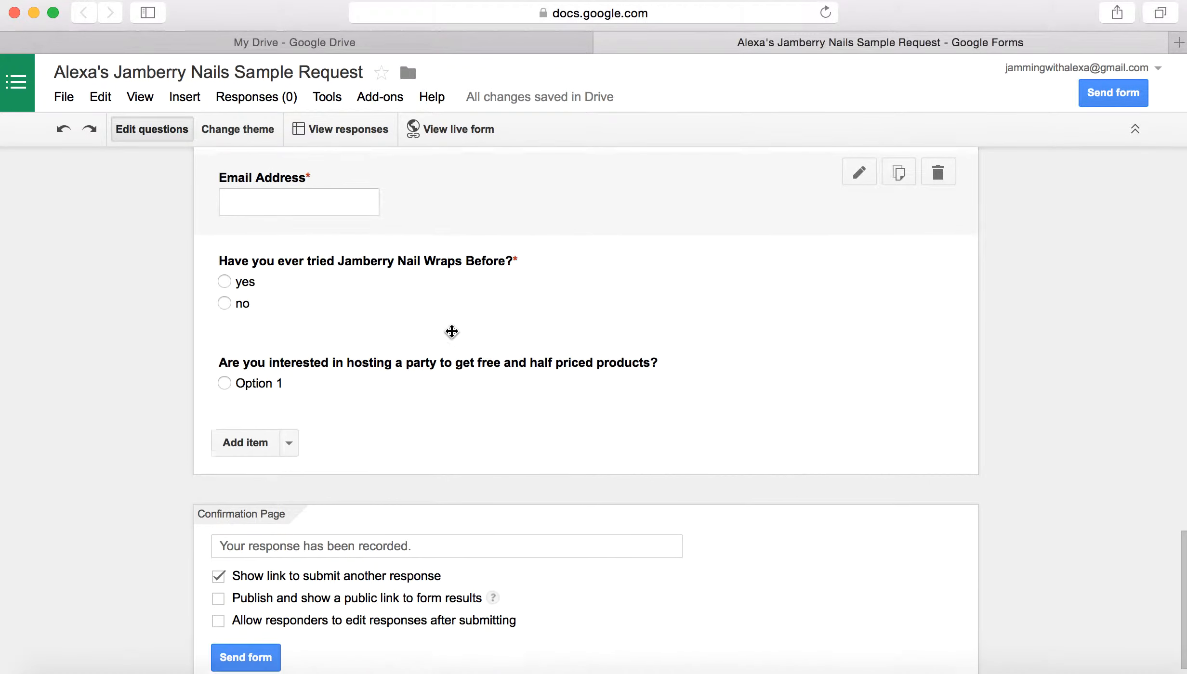
left_click(237, 440)
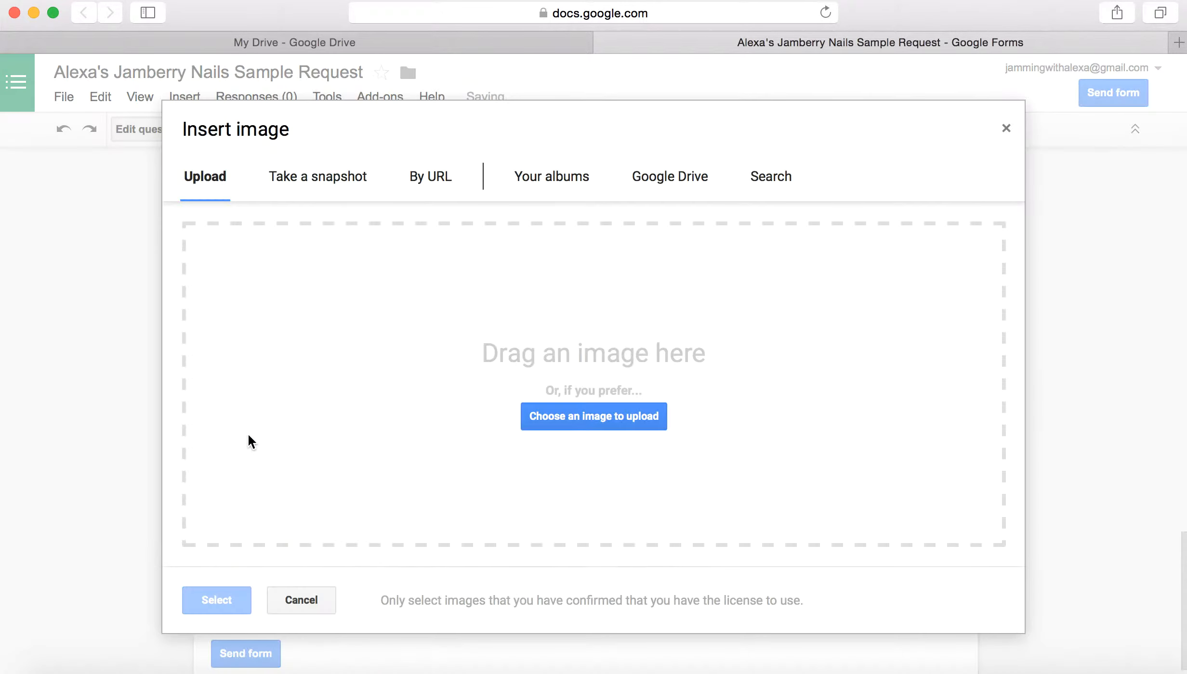
left_click(306, 600)
Add a multiple-choice question titled "Which Sample Would you like?" at the end of the form
scroll(305, 524, "down", 10)
scroll(306, 525, "down", 2)
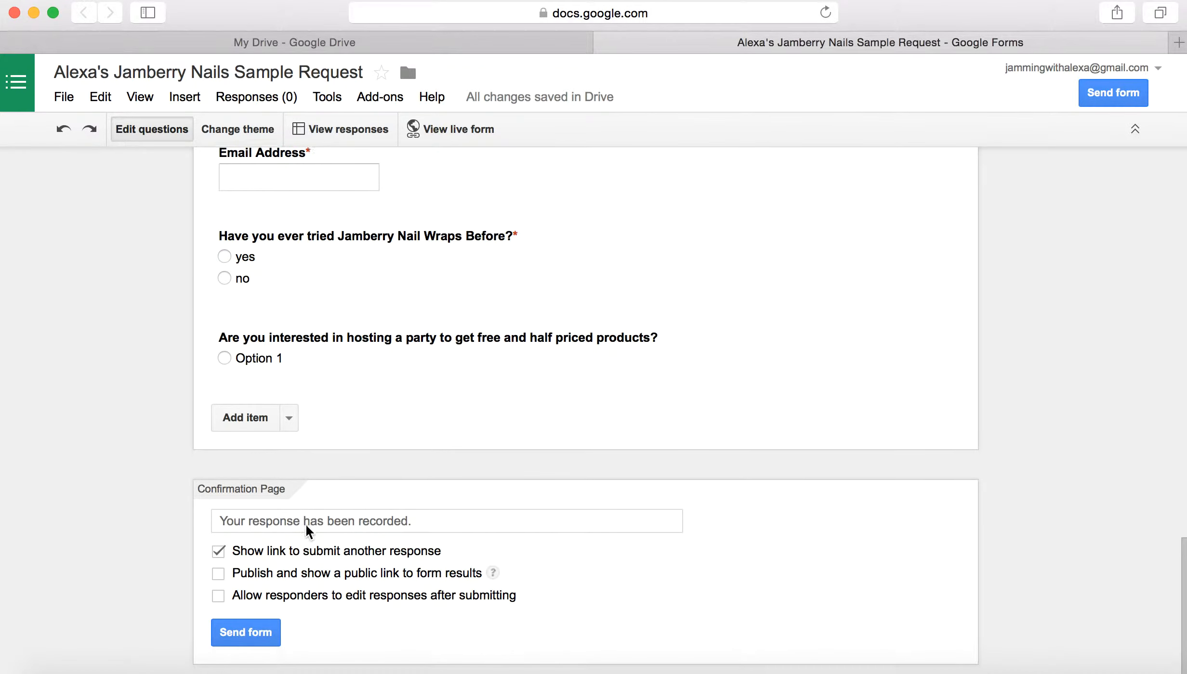
left_click(289, 416)
left_click(261, 467)
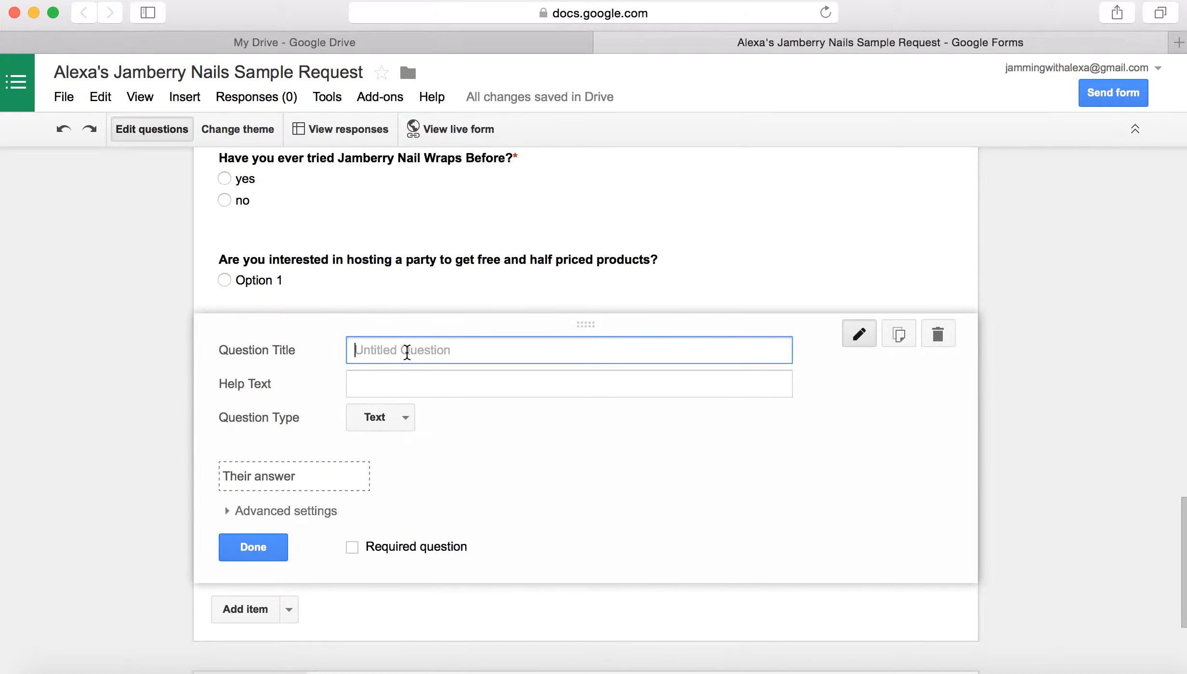
type("Which")
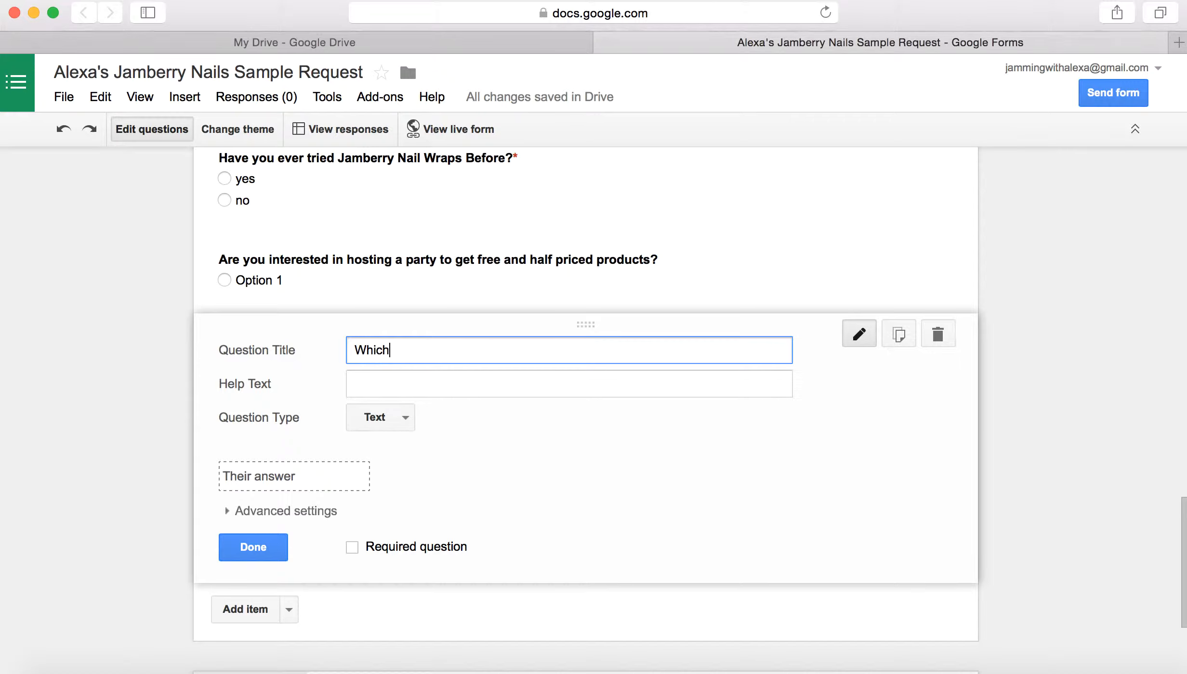
type(" Sample Would you like?")
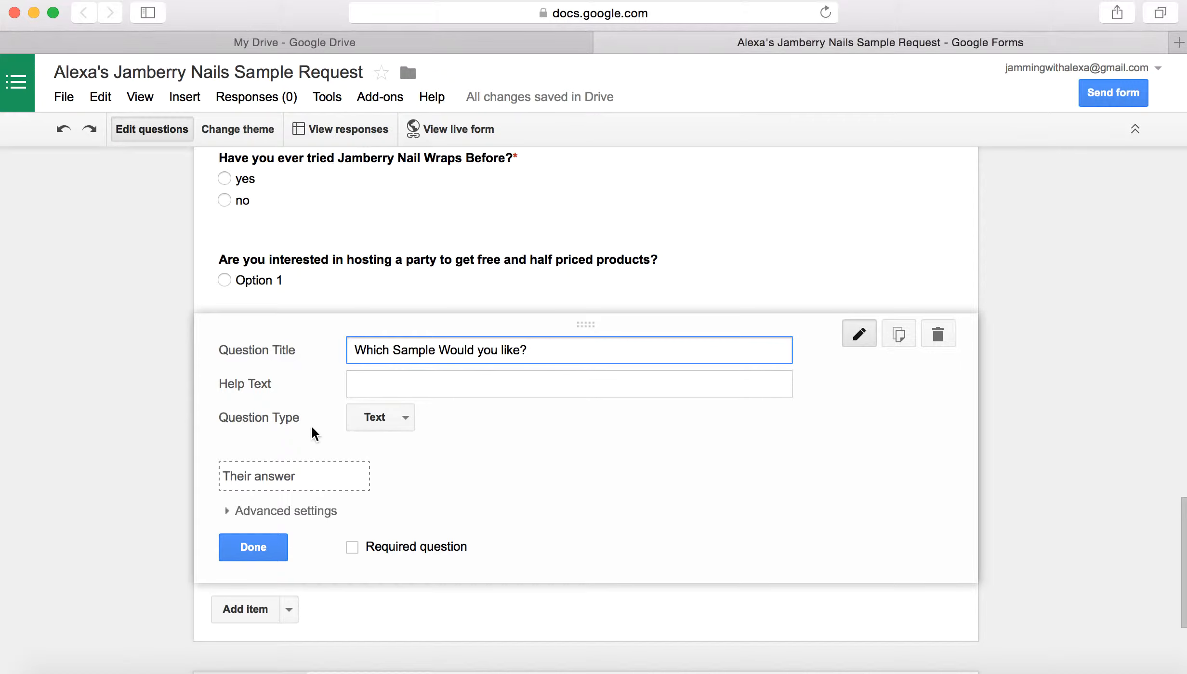
left_click(384, 421)
left_click(390, 469)
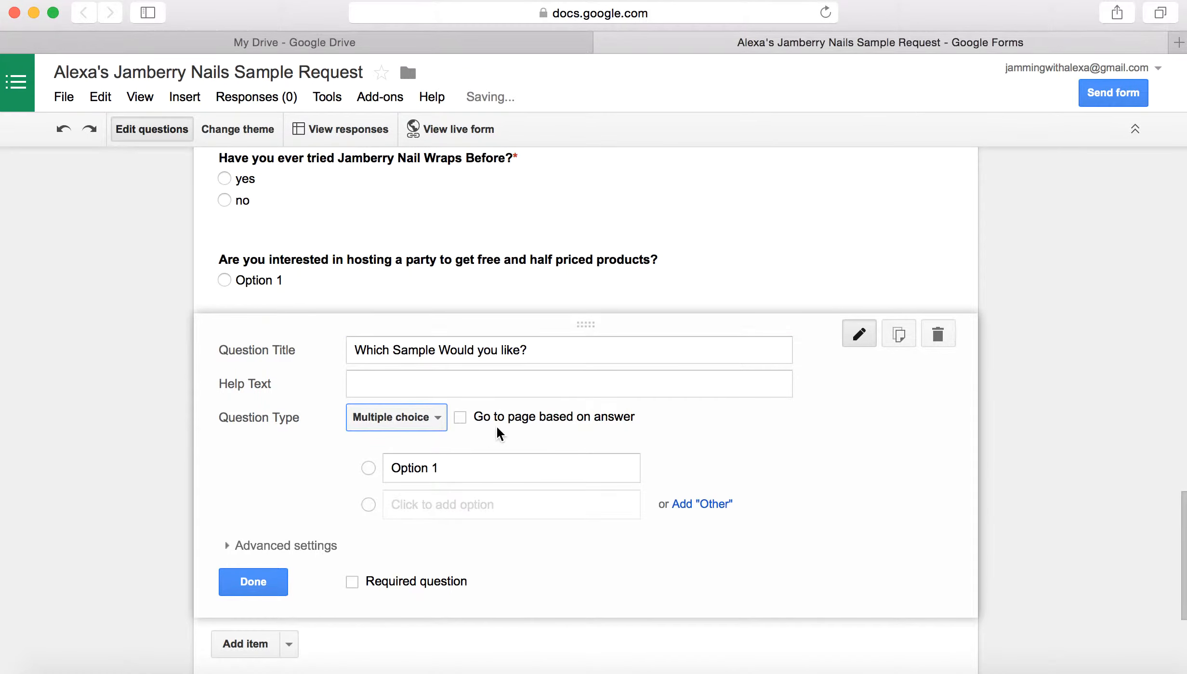
Fill in the sample question's answer options with the numbers 1 through 10, one per option
scroll(497, 426, "up", 20)
scroll(497, 427, "down", 20)
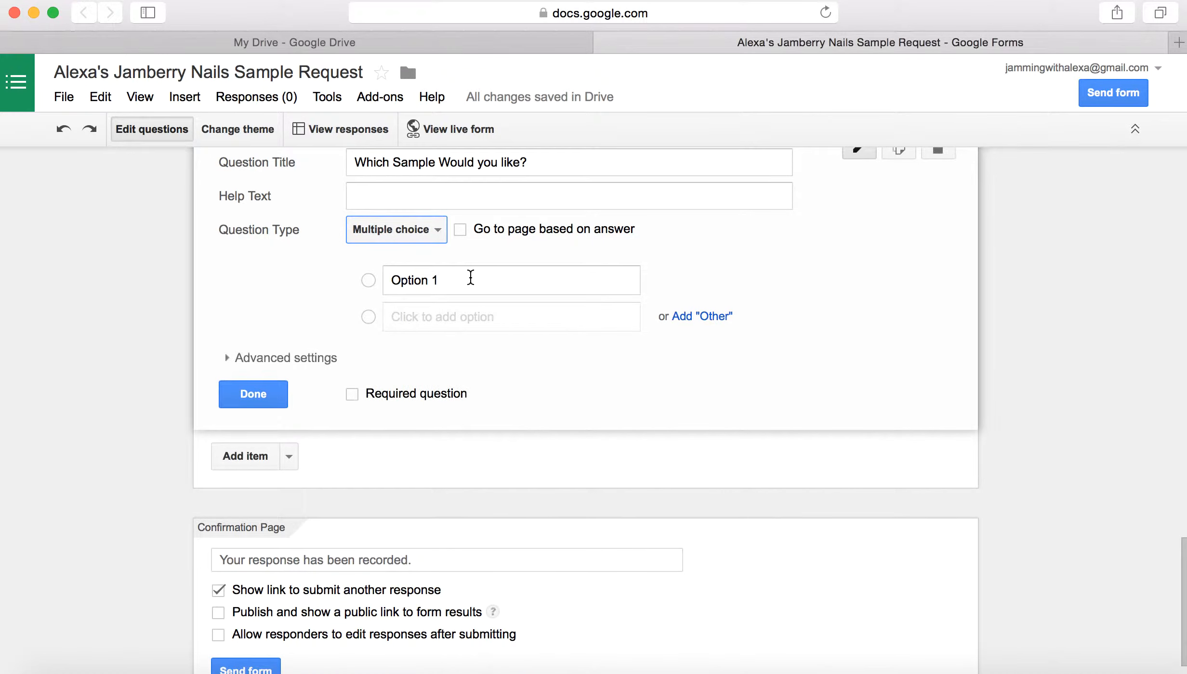
left_click(437, 279)
type("1")
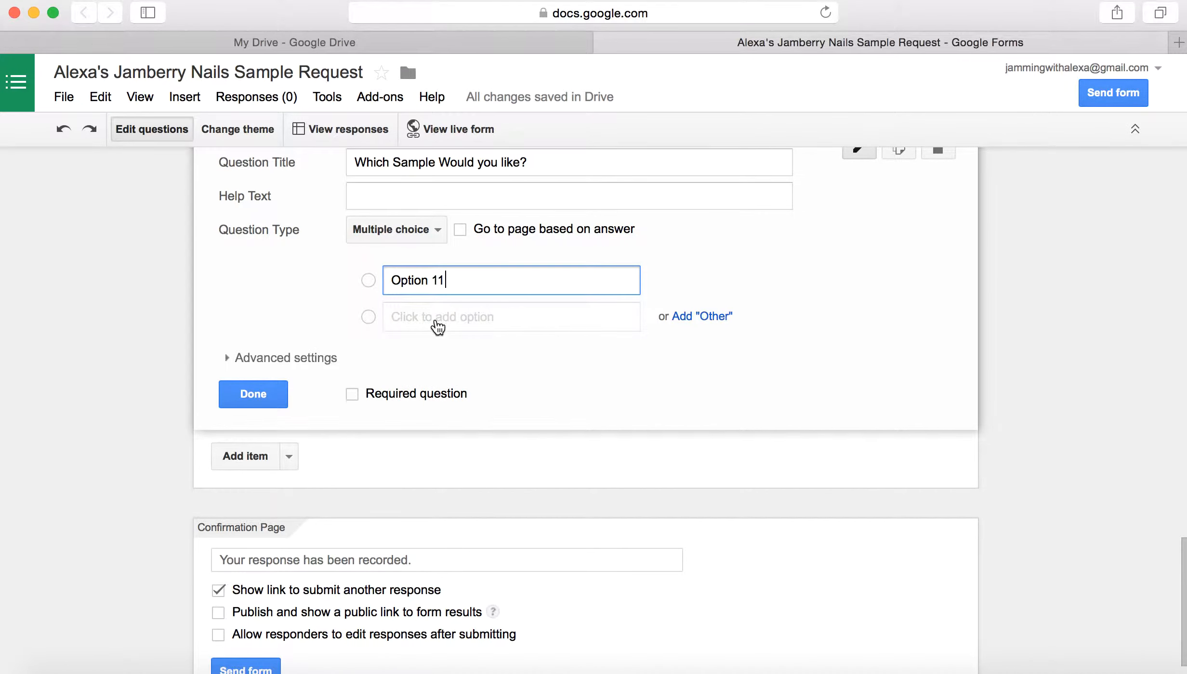
triple_click(454, 278)
type("1")
left_click(454, 312)
type("2")
left_click(454, 364)
type("3")
left_click(453, 385)
type("4")
left_click(453, 426)
type("5")
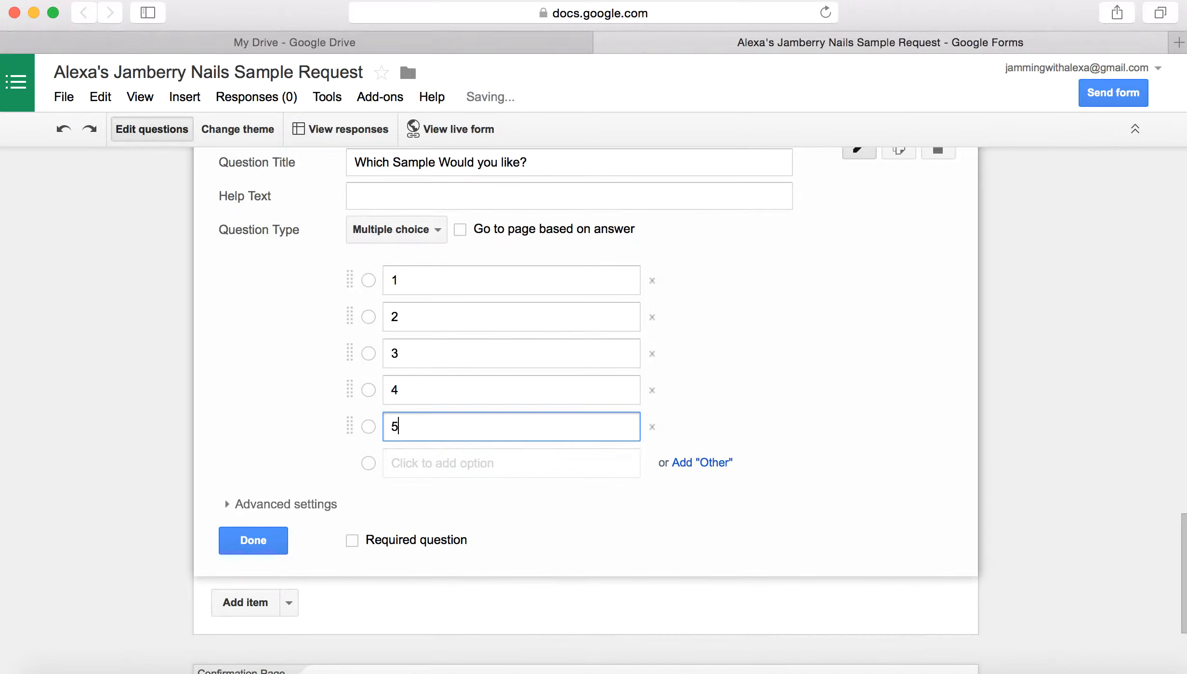
left_click(453, 463)
type("6")
left_click(461, 504)
type("7")
left_click(467, 539)
type("8")
left_click(475, 576)
type("9")
left_click(483, 601)
type("10")
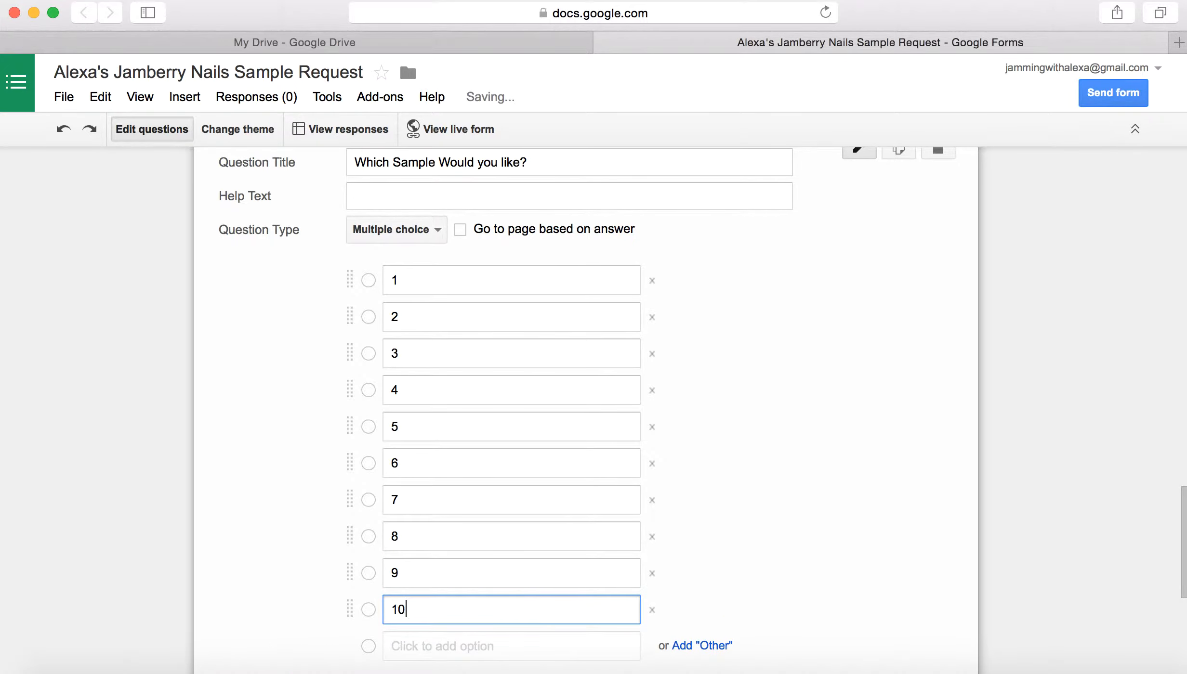
Make the sample question required and finish editing it
scroll(736, 431, "down", 5)
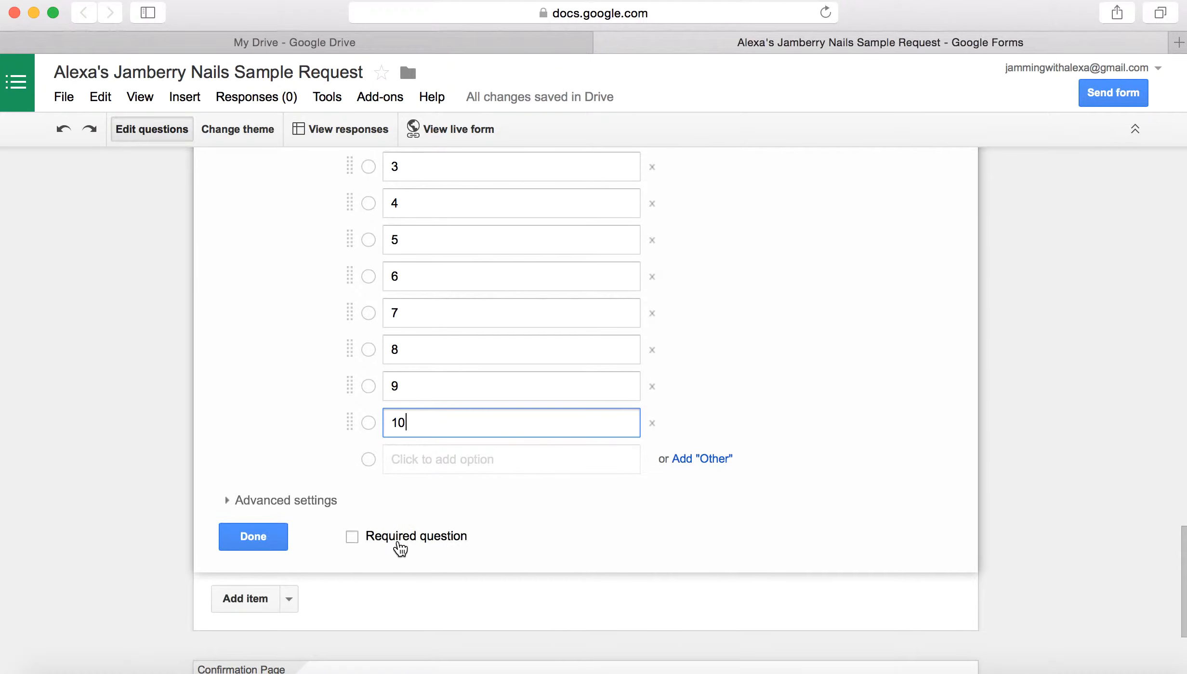
left_click(353, 538)
left_click(255, 543)
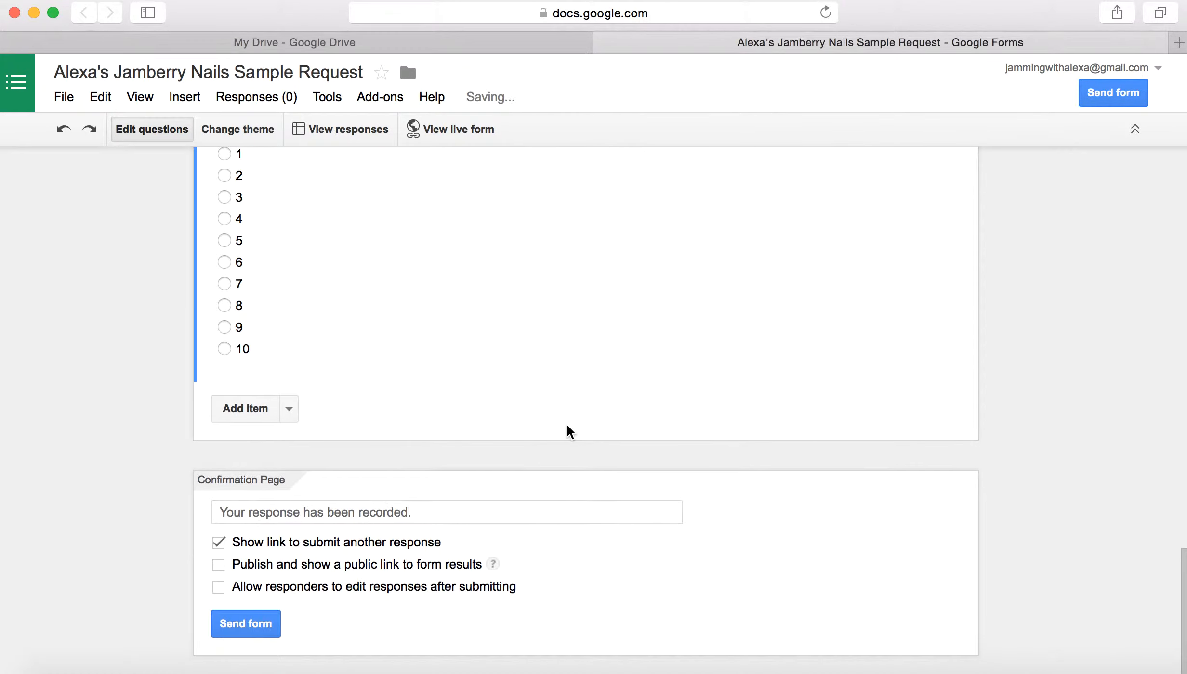
Move the question "Which Sample Would you like?" directly below the sample-choice image, above First Name
scroll(625, 371, "up", 5)
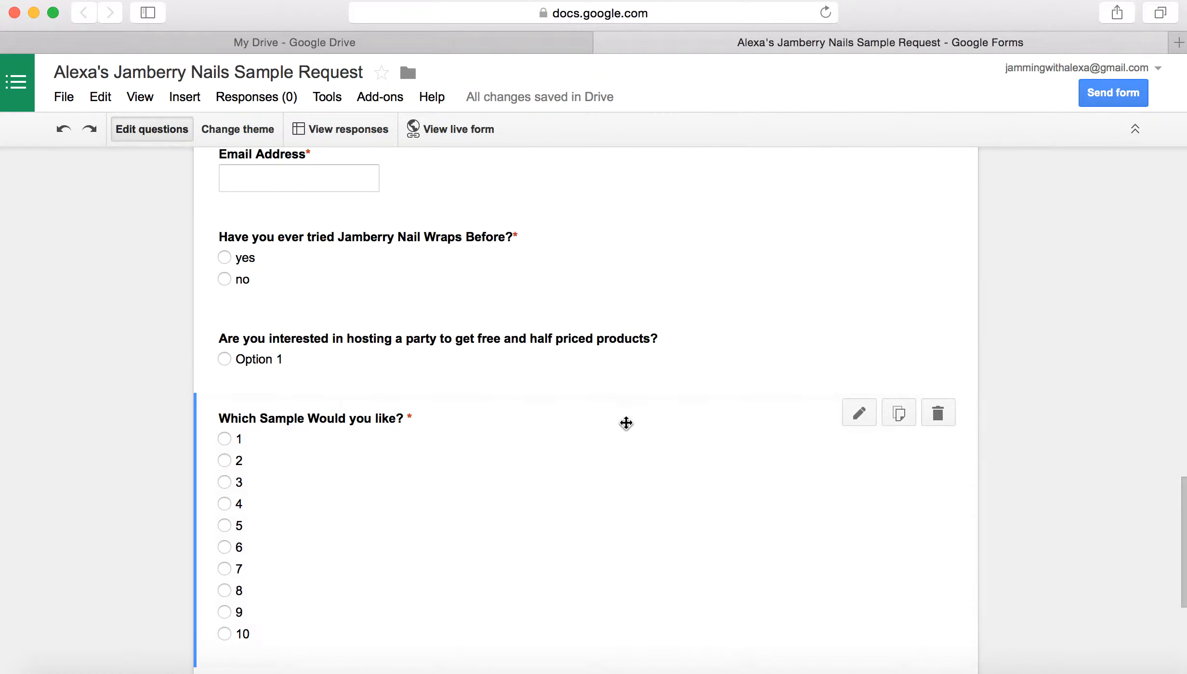
left_click_drag(625, 442, 621, 311)
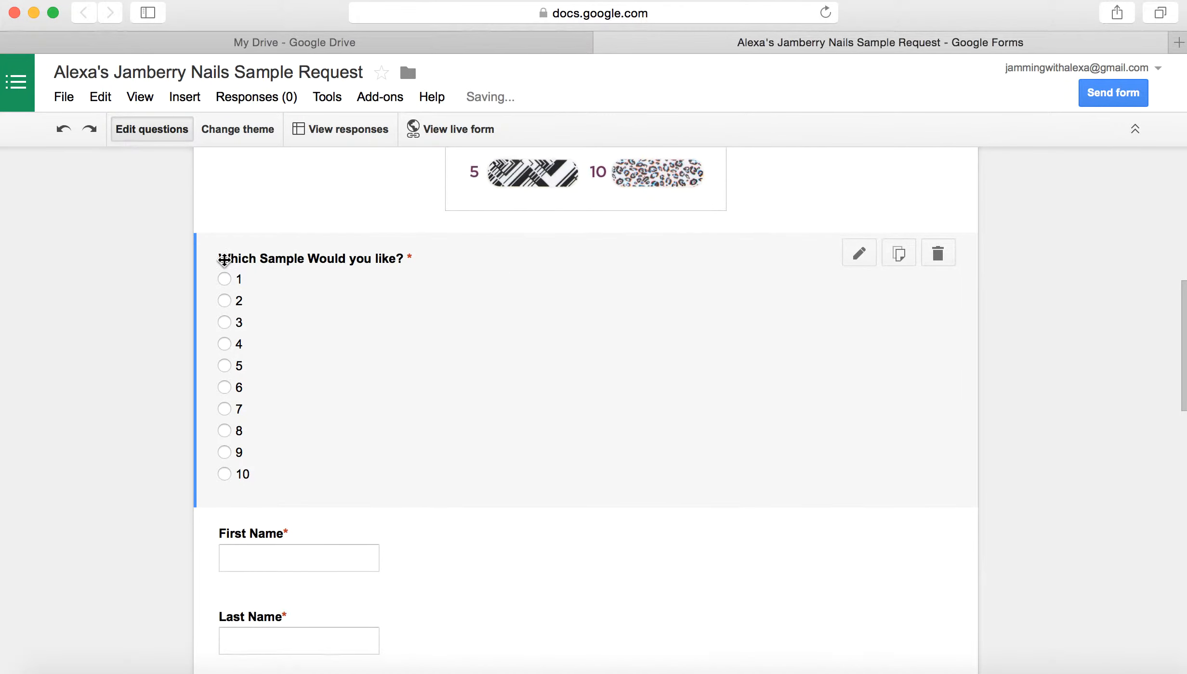
scroll(223, 260, "up", 10)
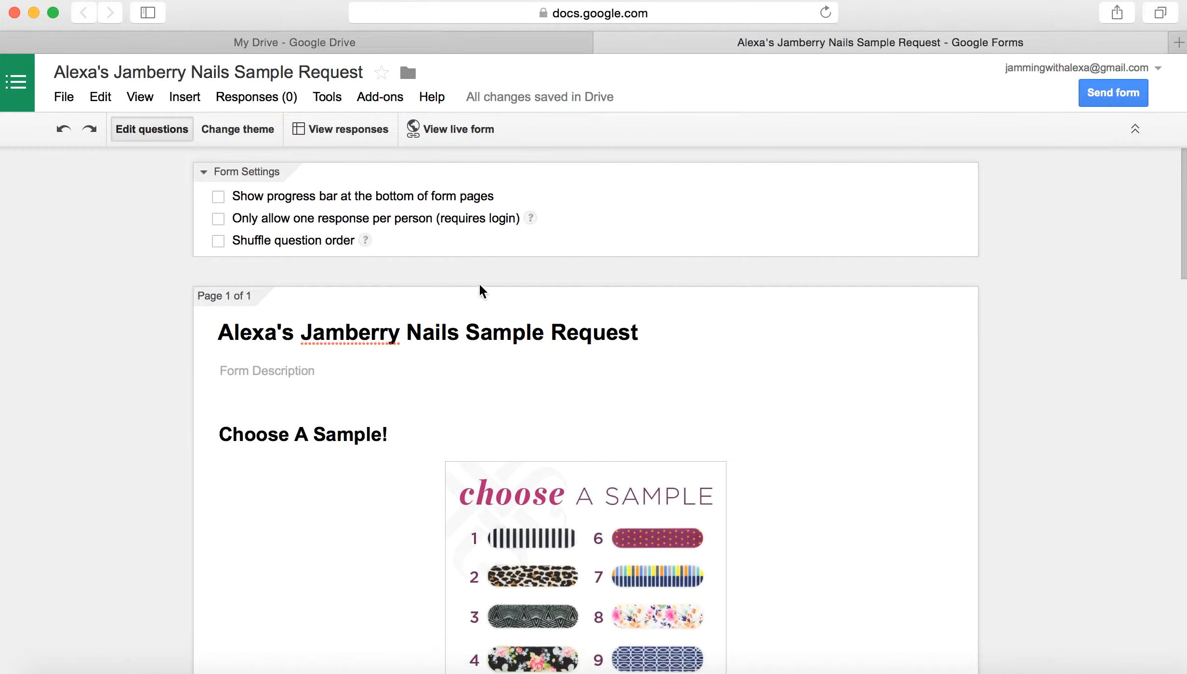
Preview the live form with its sample image and sample question down to the submit button, then return to the form editor
left_click(452, 131)
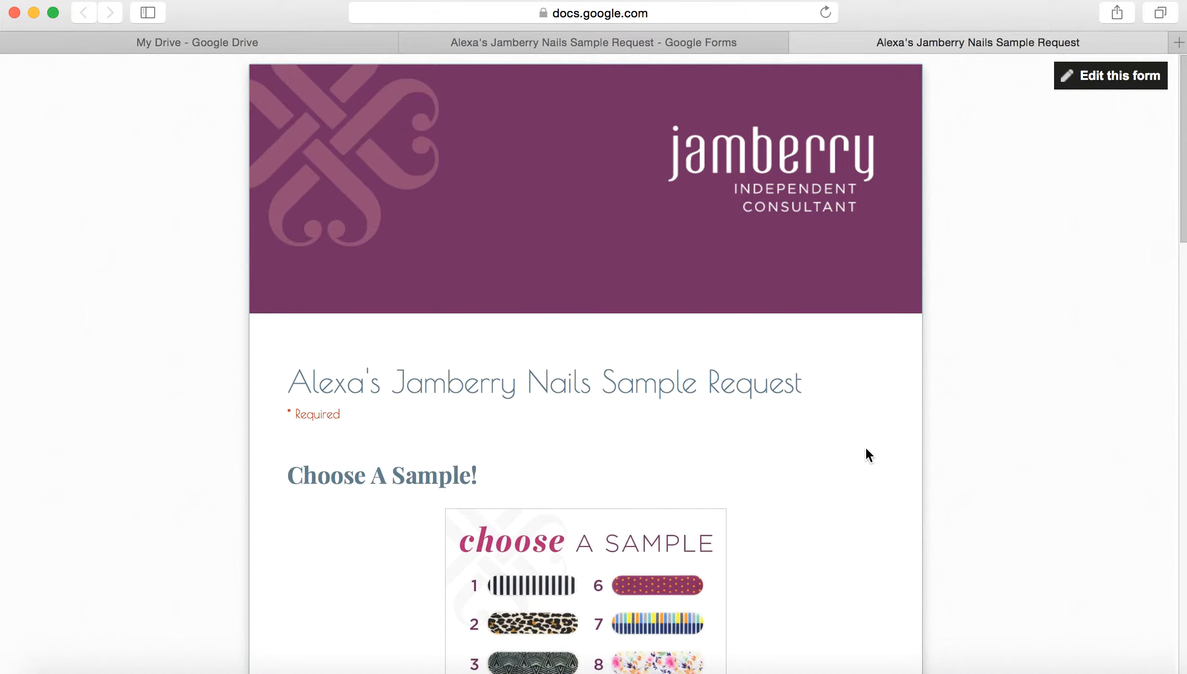
scroll(866, 449, "down", 1)
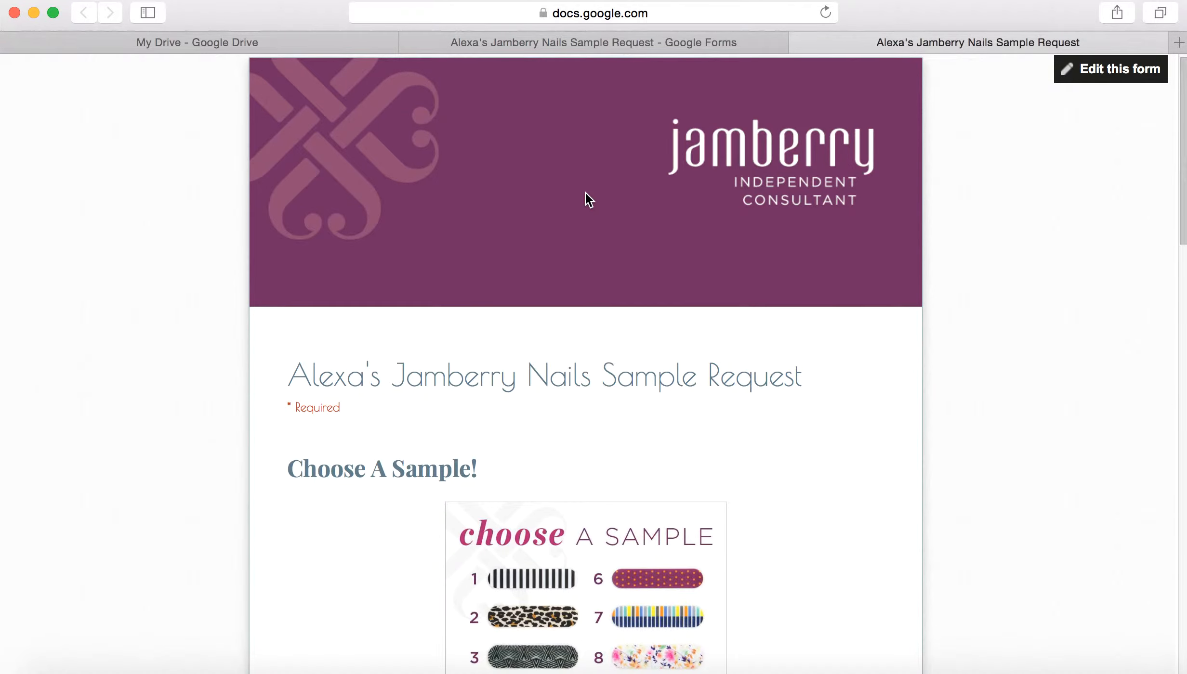
scroll(838, 268, "down", 8)
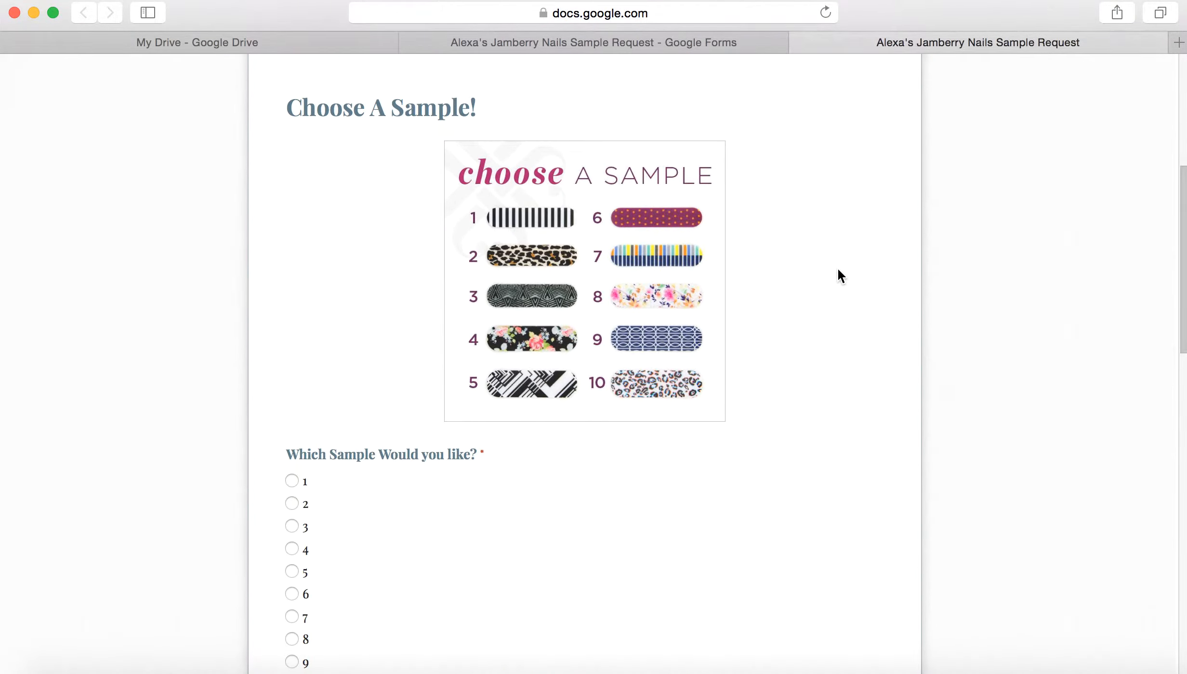
scroll(592, 364, "down", 3)
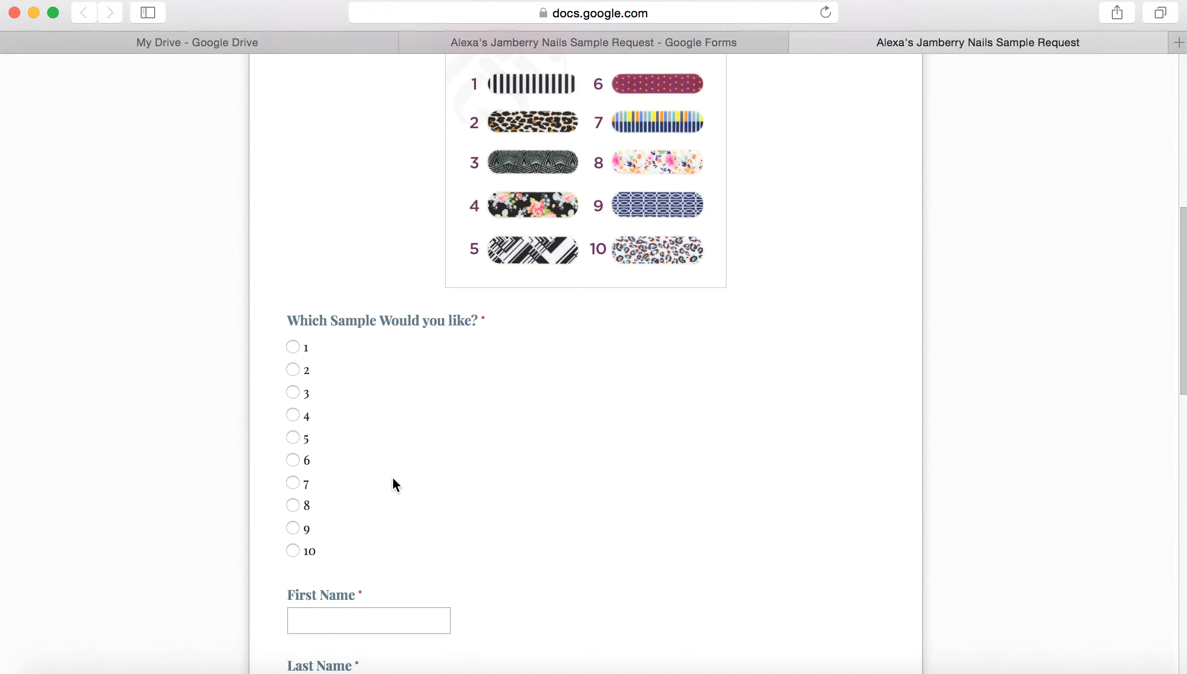
scroll(393, 482, "down", 20)
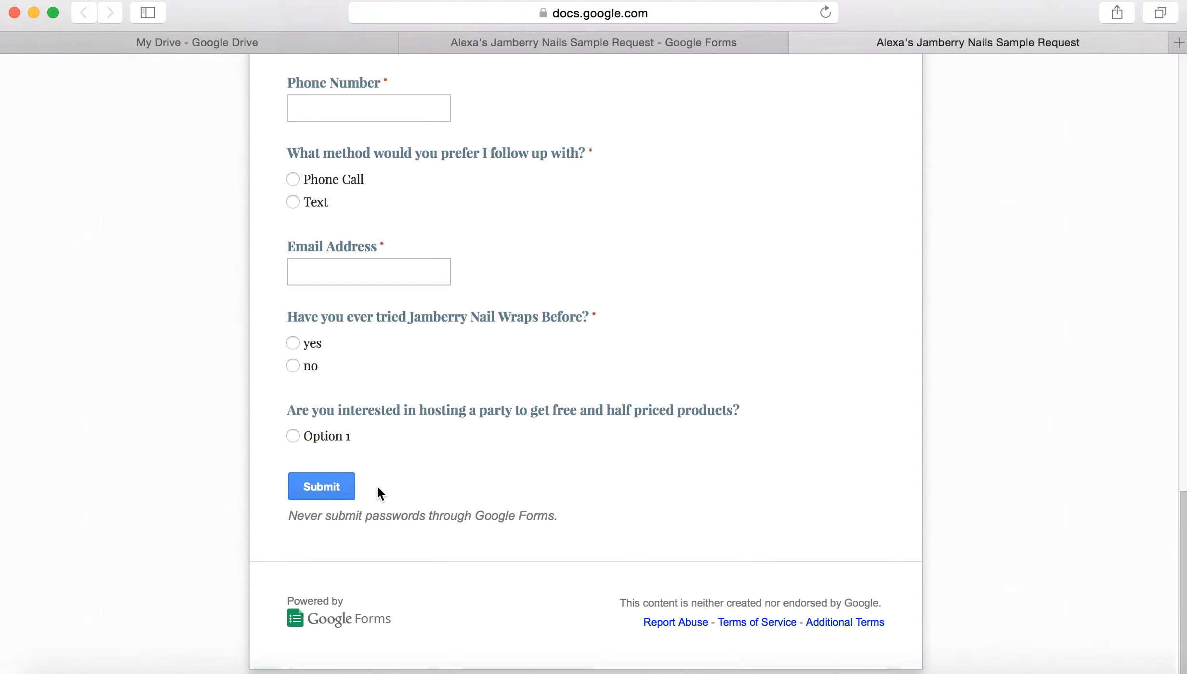
left_click(319, 488)
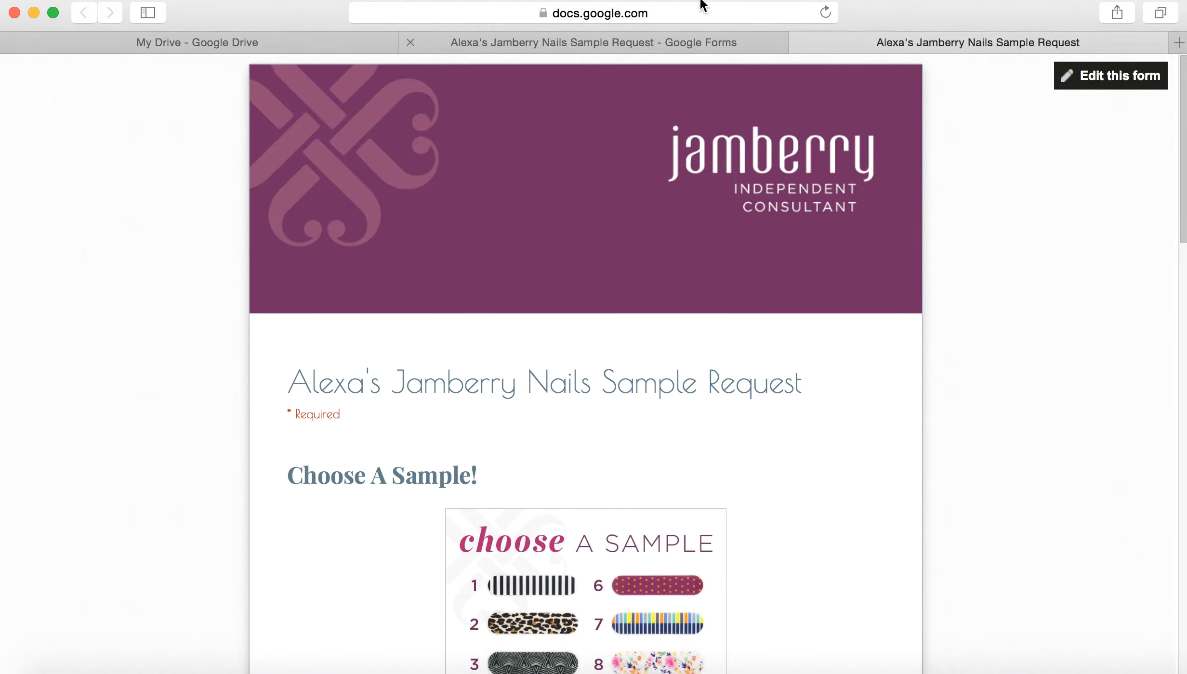
left_click(799, 42)
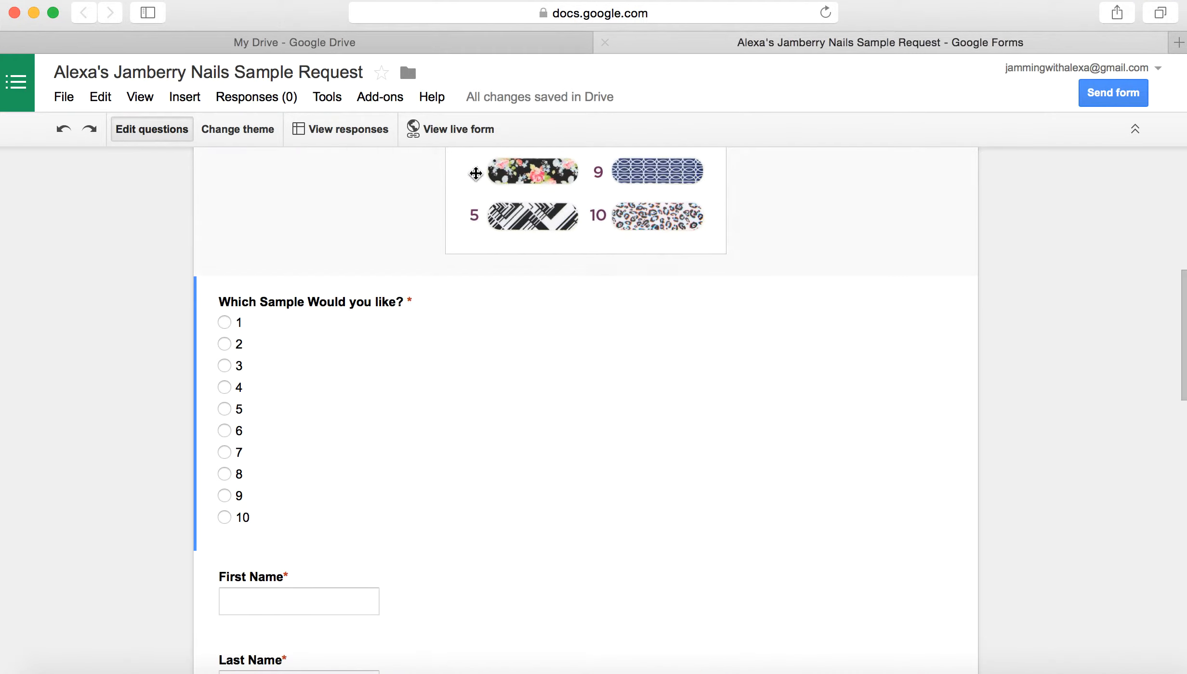
Open the form's responses spreadsheet and look through the question headings across its columns
left_click(340, 130)
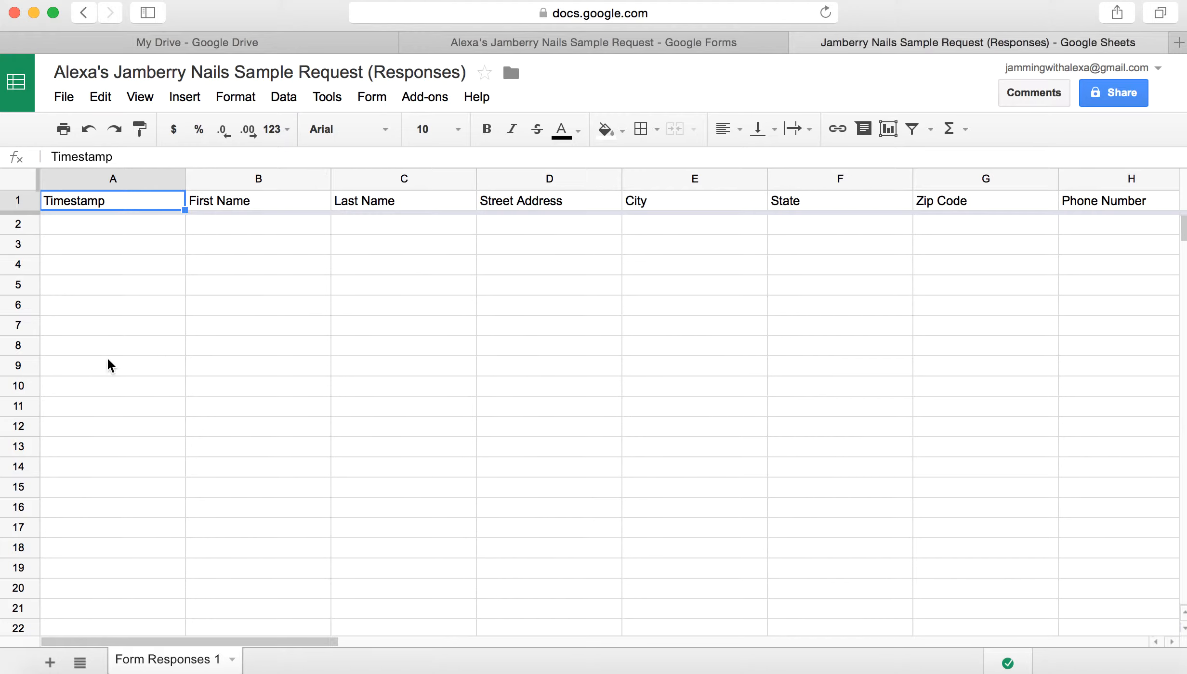
scroll(272, 268, "right", 8)
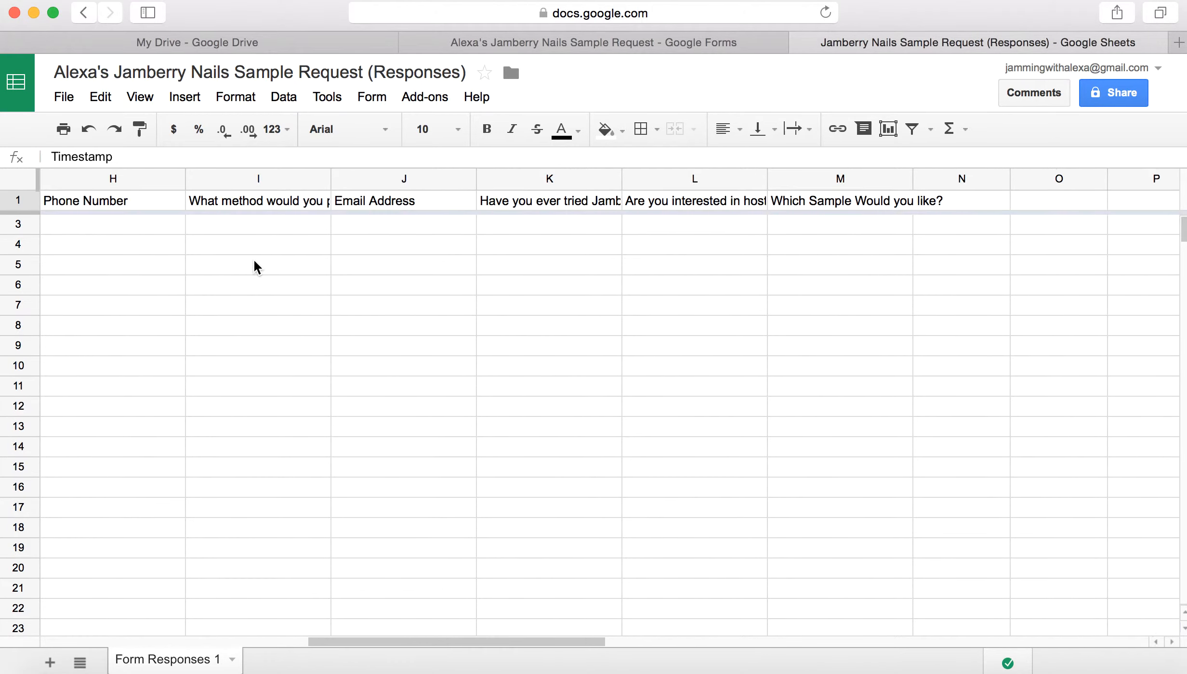
Return to the first column of the responses spreadsheet, then close it and go back to the form editor
scroll(258, 268, "left", 8)
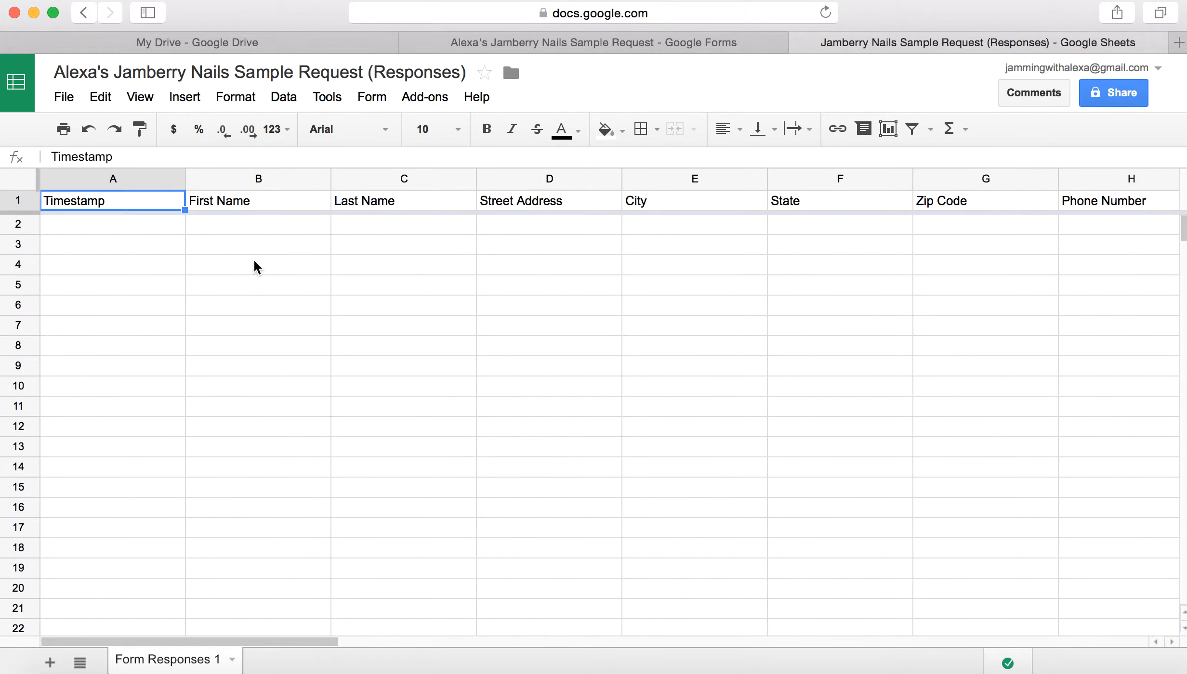
left_click(799, 42)
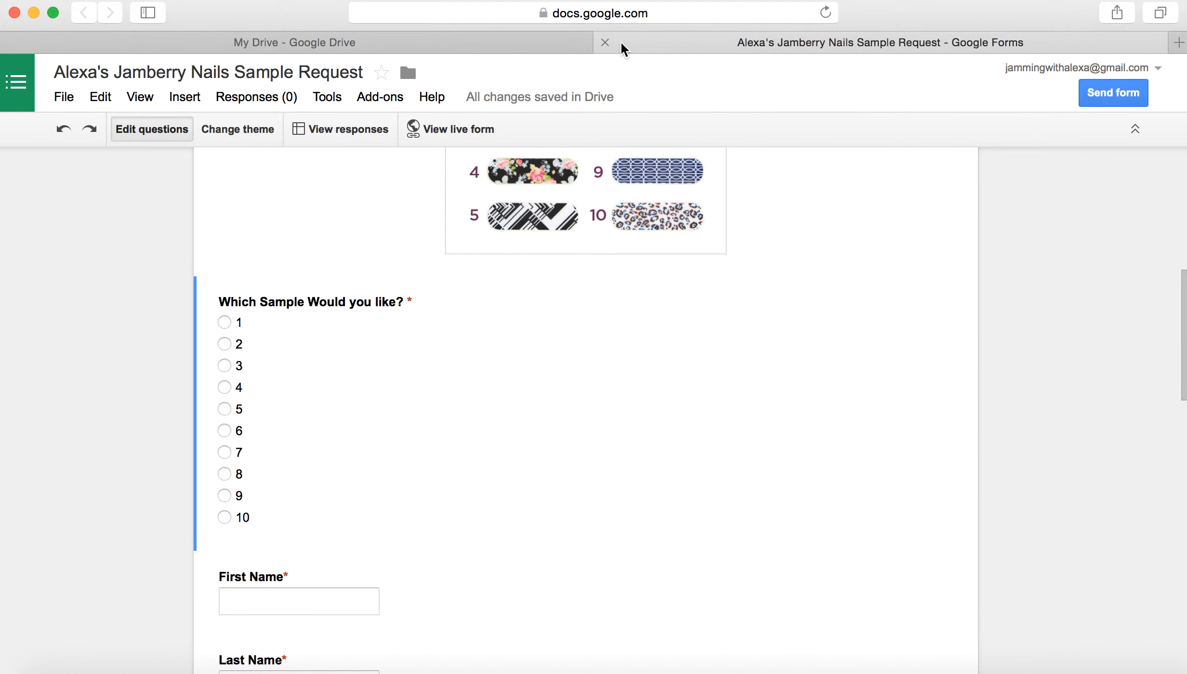
scroll(814, 316, "up", 5)
scroll(814, 318, "up", 5)
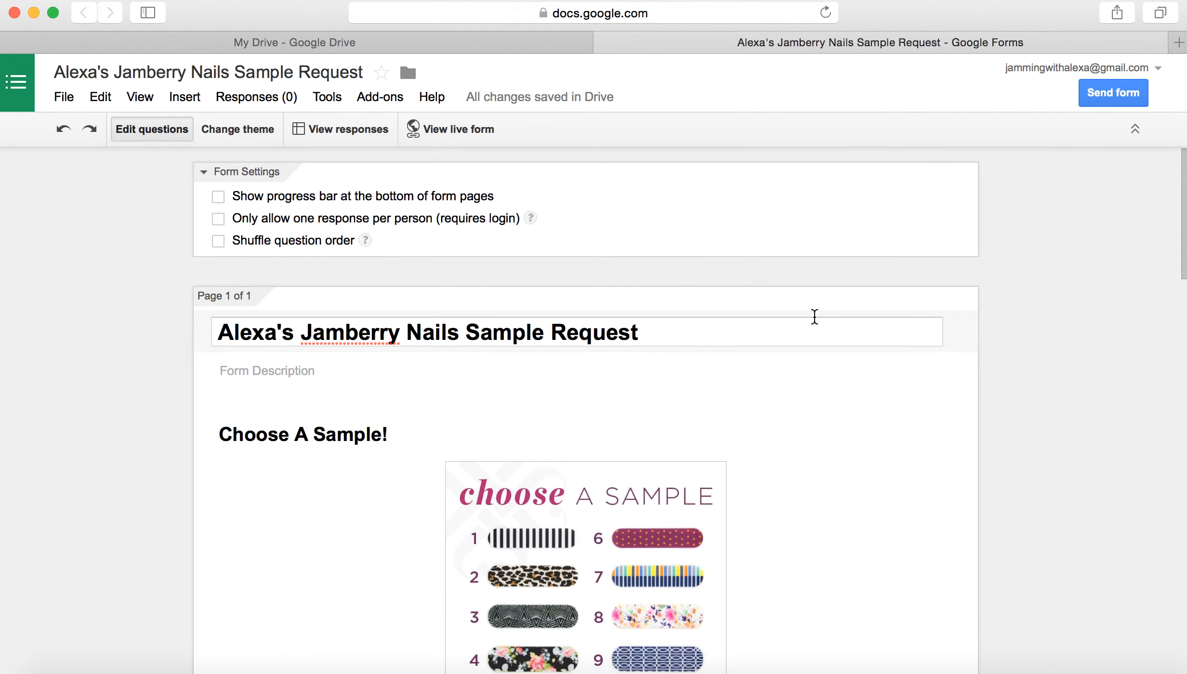
View the form's sending options with the link to share, then close them without sending the form
left_click(1100, 95)
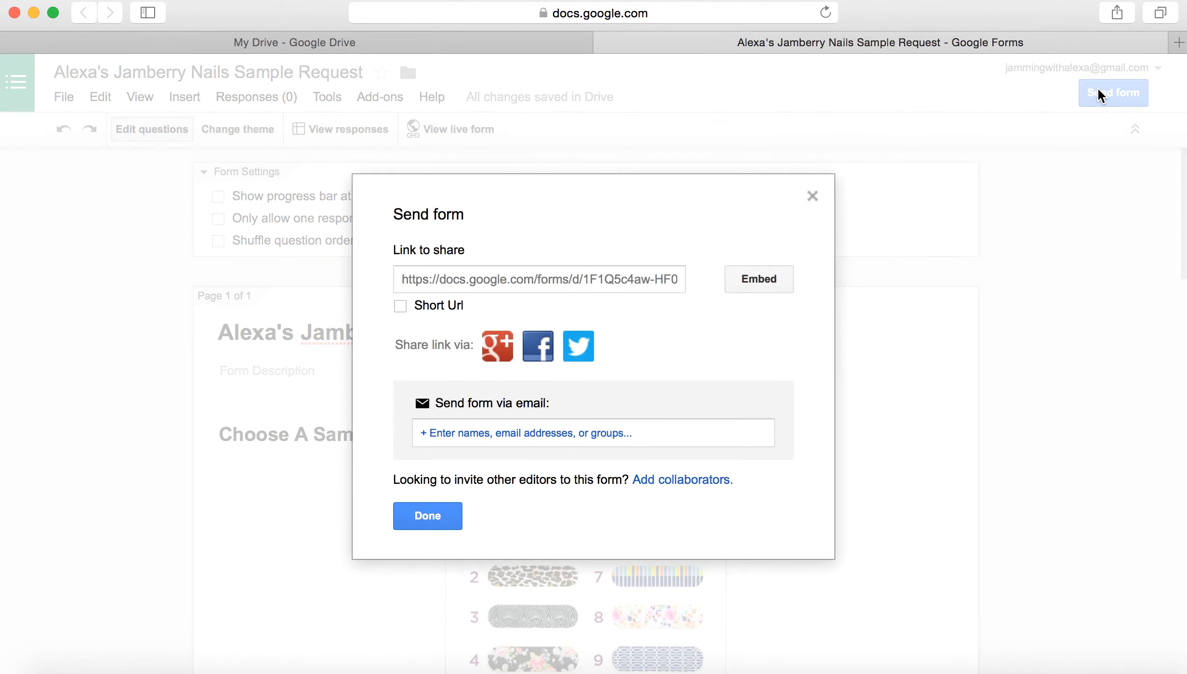
left_click(425, 528)
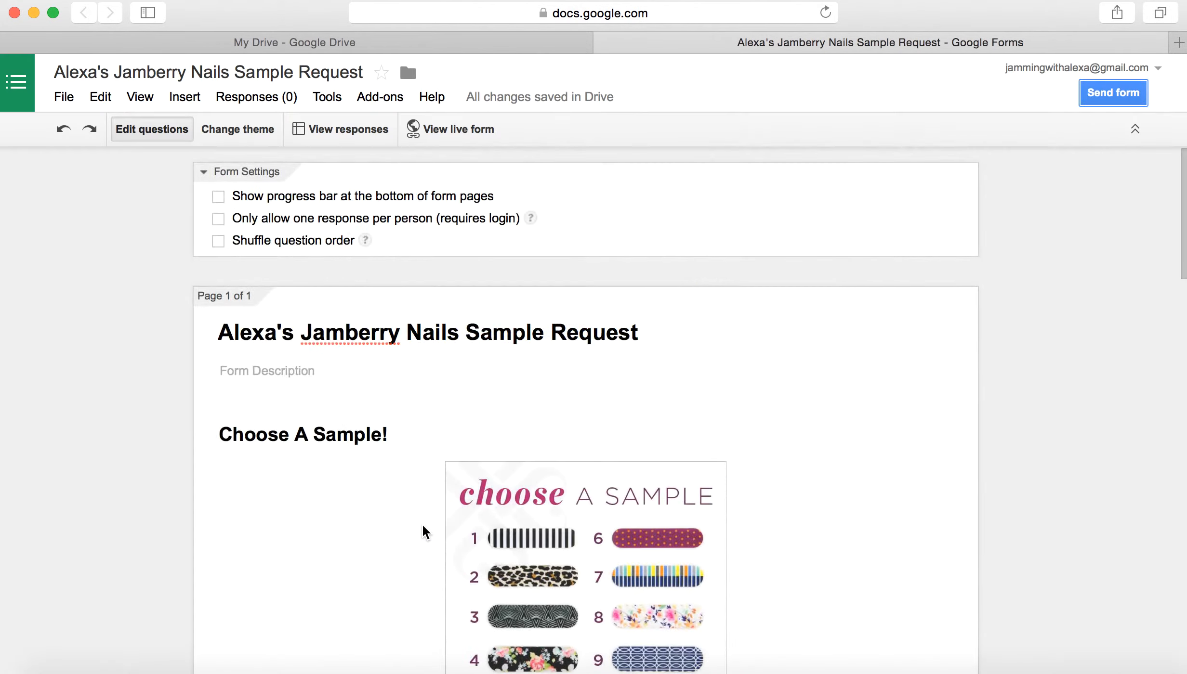
scroll(422, 524, "down", 8)
Switch to My Drive in Google Drive, refresh it, and locate the new Jamberry Nails sample request form and its responses spreadsheet
left_click(475, 47)
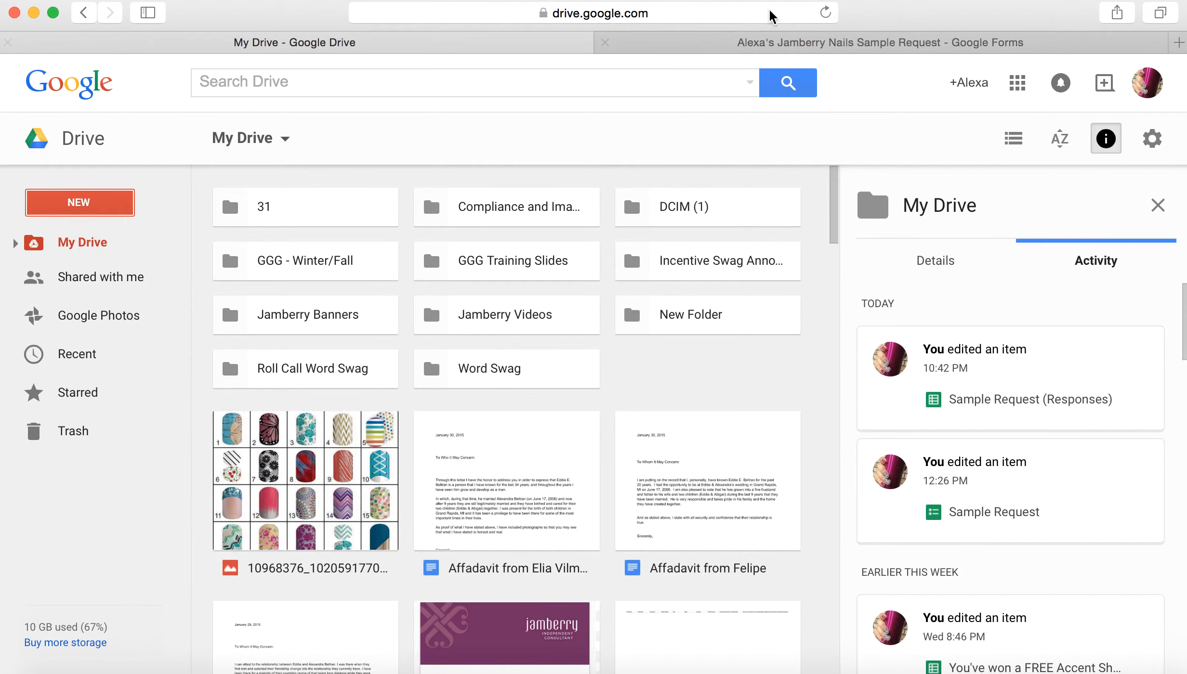
left_click(825, 12)
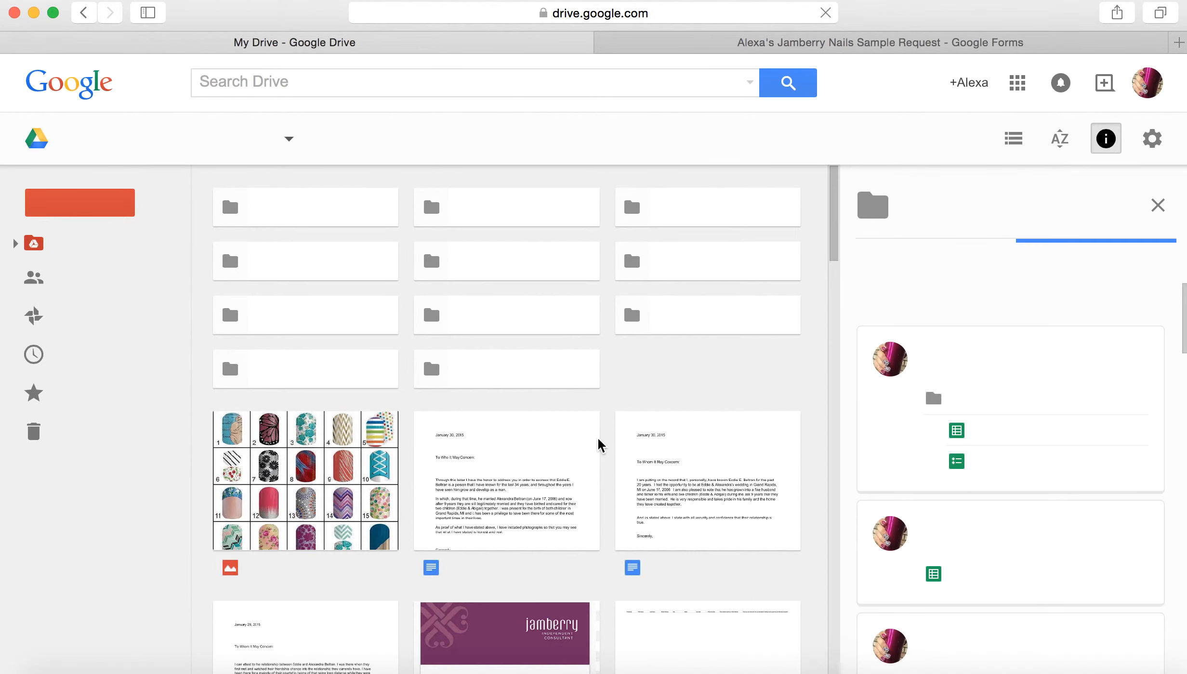
scroll(597, 443, "down", 5)
scroll(597, 437, "down", 3)
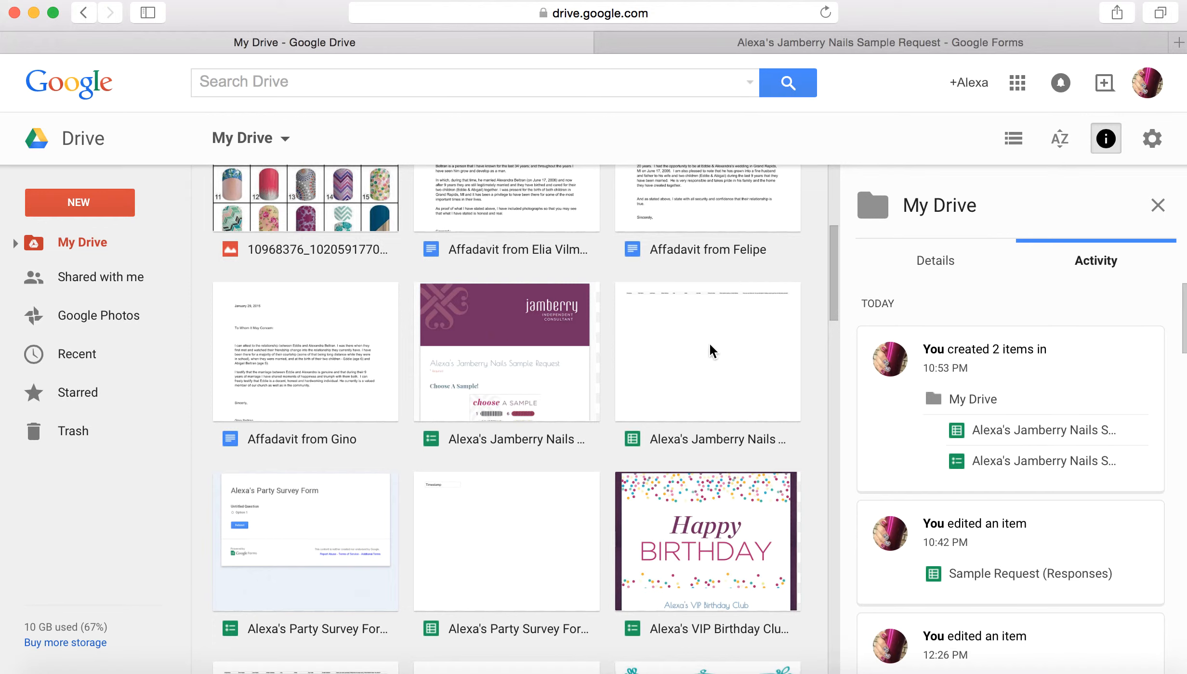
Open the Jamberry Nails sample request form from Drive, view its live form and select the live form's full web address
left_click(553, 321)
double_click(553, 321)
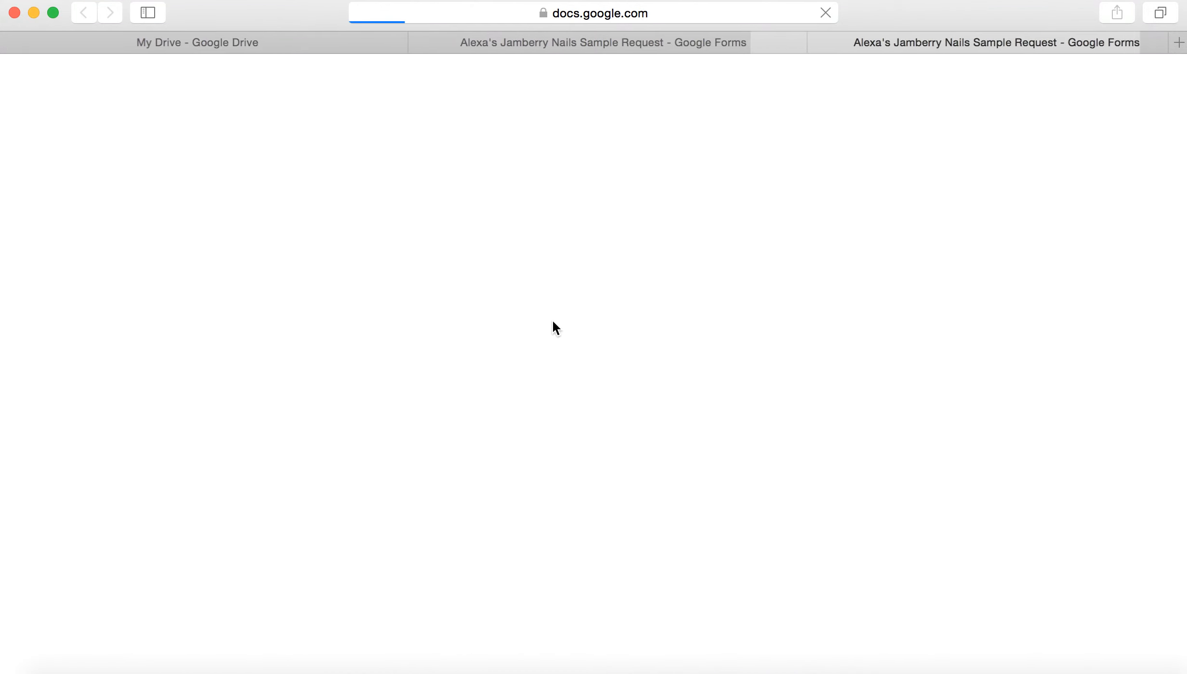
left_click(468, 128)
left_click(629, 14)
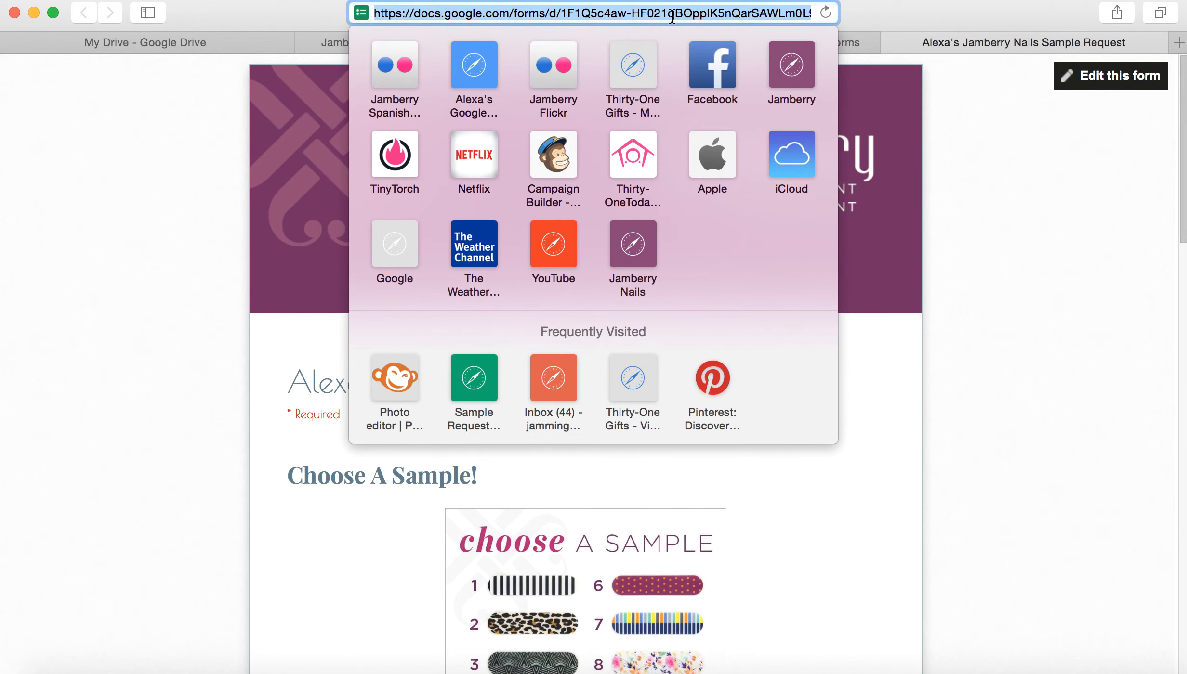
left_click(244, 13)
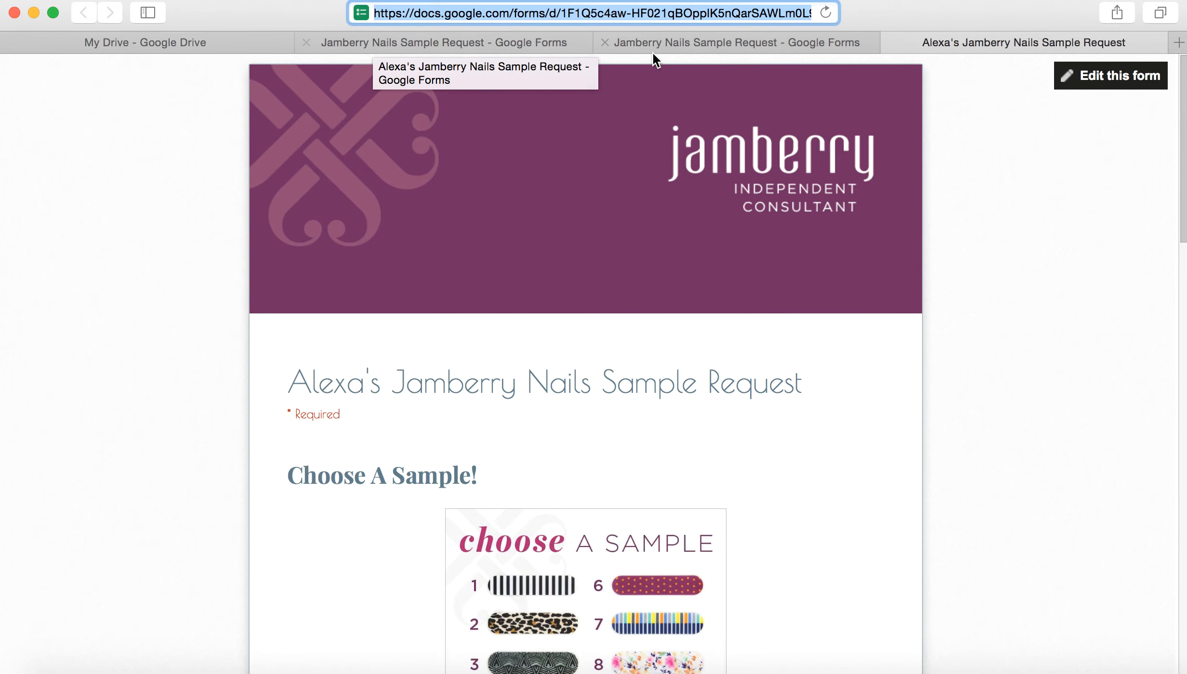
Go back to the form editor opened earlier and then to the My Drive file list
left_click(525, 37)
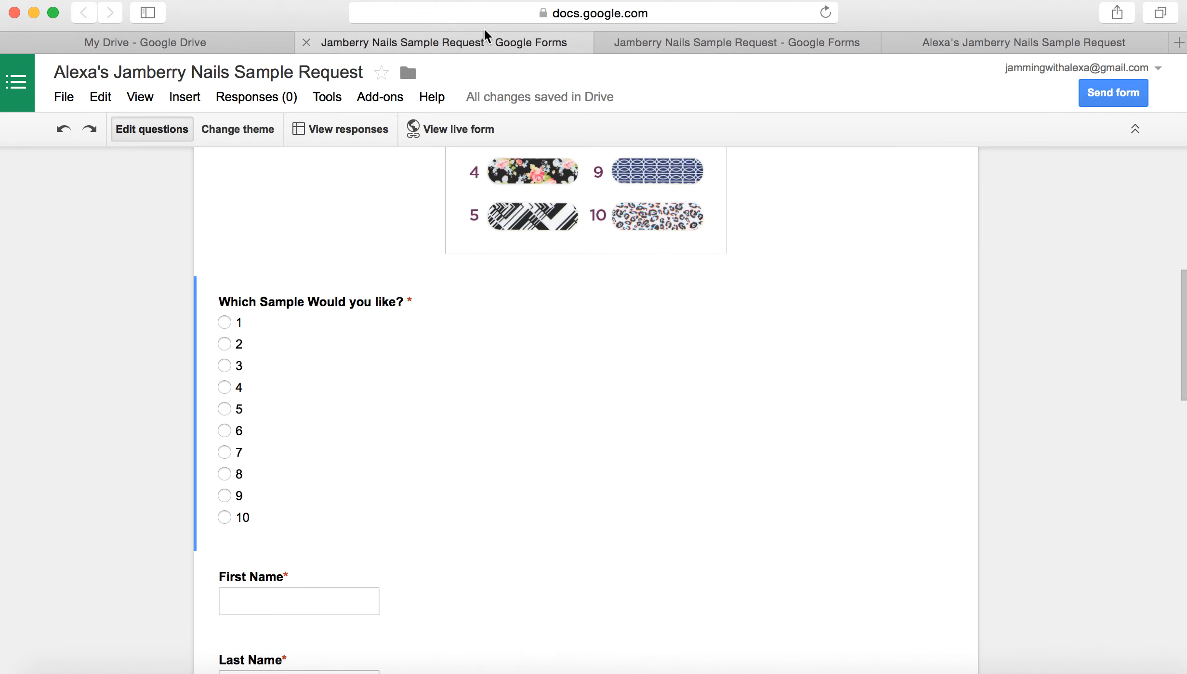
left_click(213, 43)
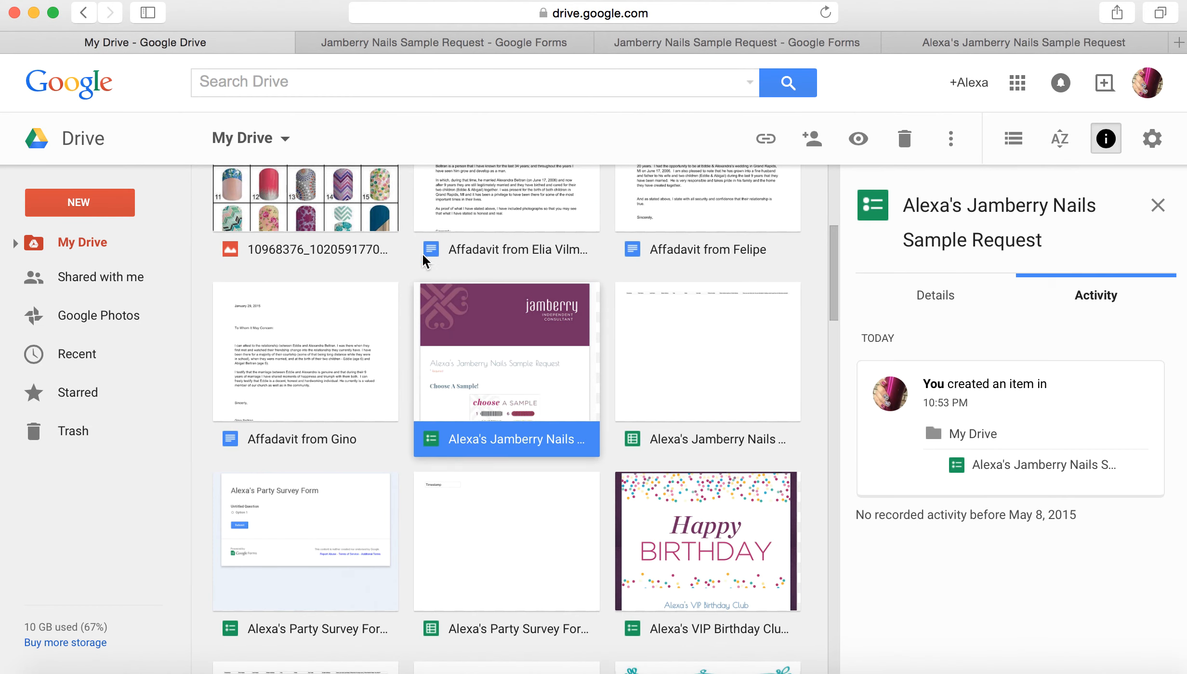